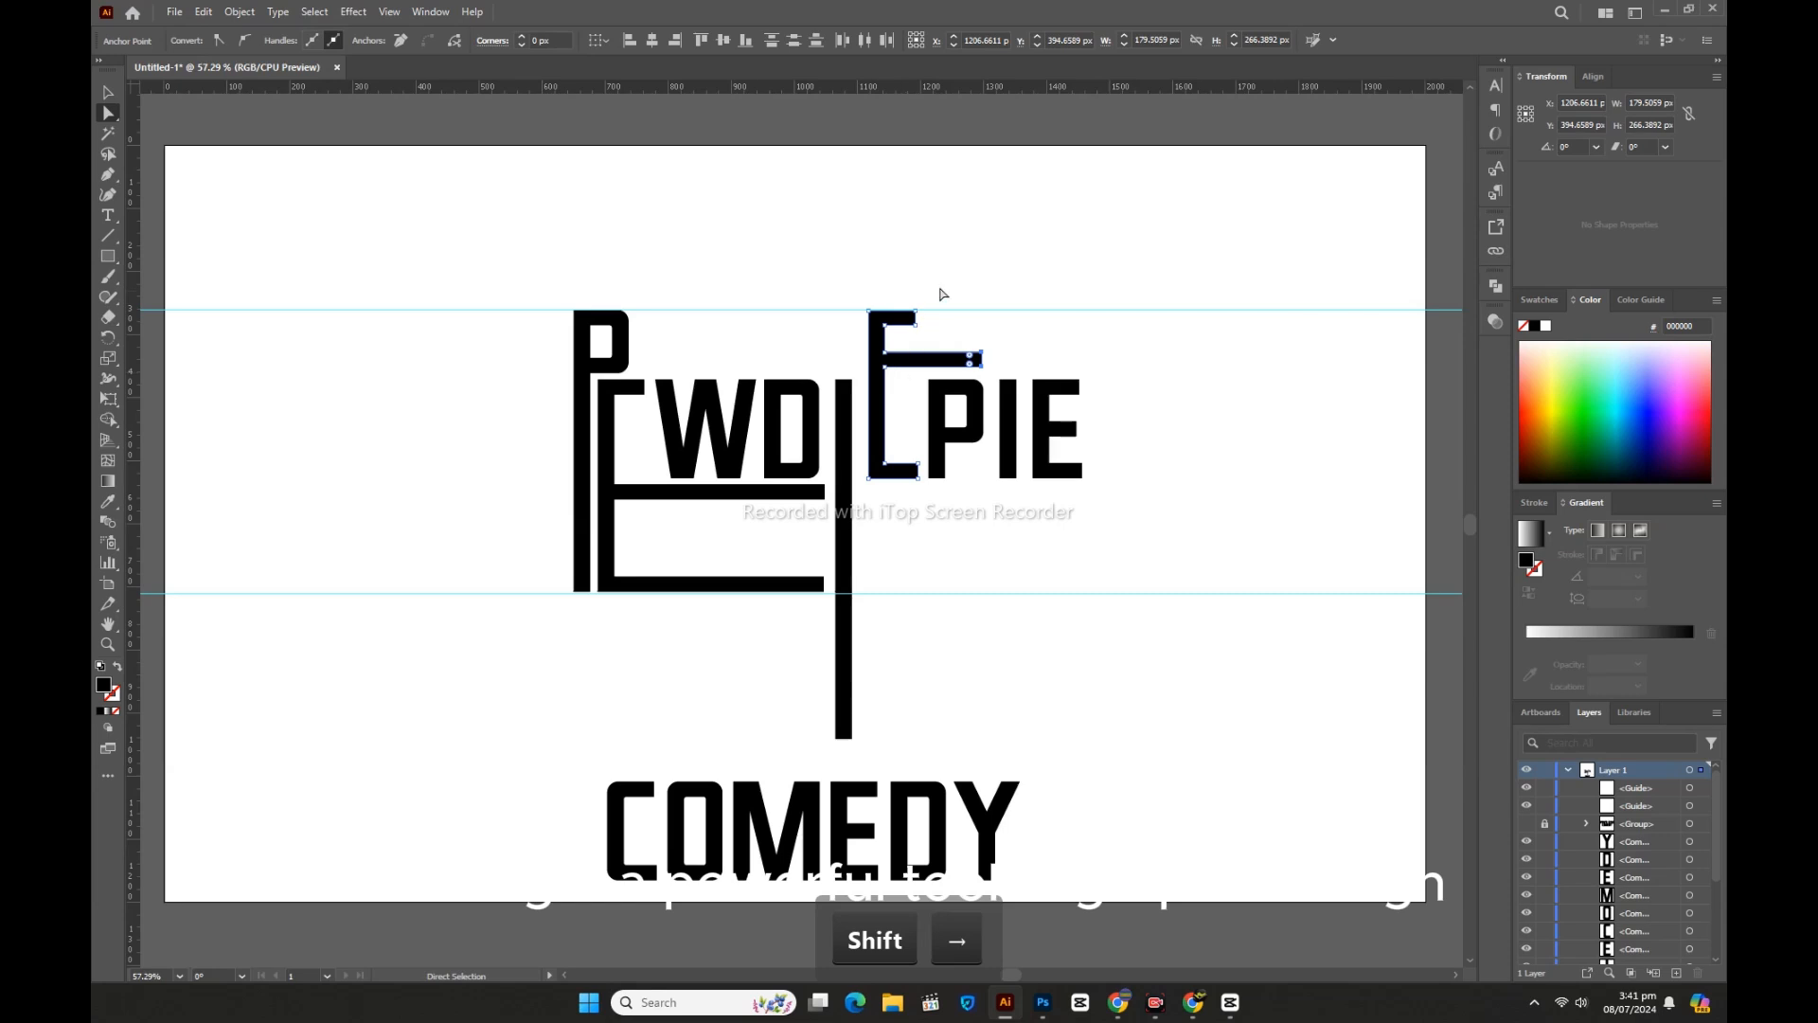
# Step: Lengthen the second E's top and bottom bars to the right with Shift+Right nudges
pyautogui.moveTo(938, 289); pyautogui.dragTo(909, 343)
pyautogui.hotkey('shift', 'Right')
pyautogui.hotkey('shift', 'Right')
pyautogui.hotkey('shift', 'Right')
pyautogui.hotkey('shift', 'Right')
pyautogui.hotkey('shift', 'Right')
pyautogui.hotkey('shift', 'Right')
pyautogui.hotkey('shift', 'Right')
pyautogui.hotkey('shift', 'Right')
pyautogui.hotkey('shift', 'Right')
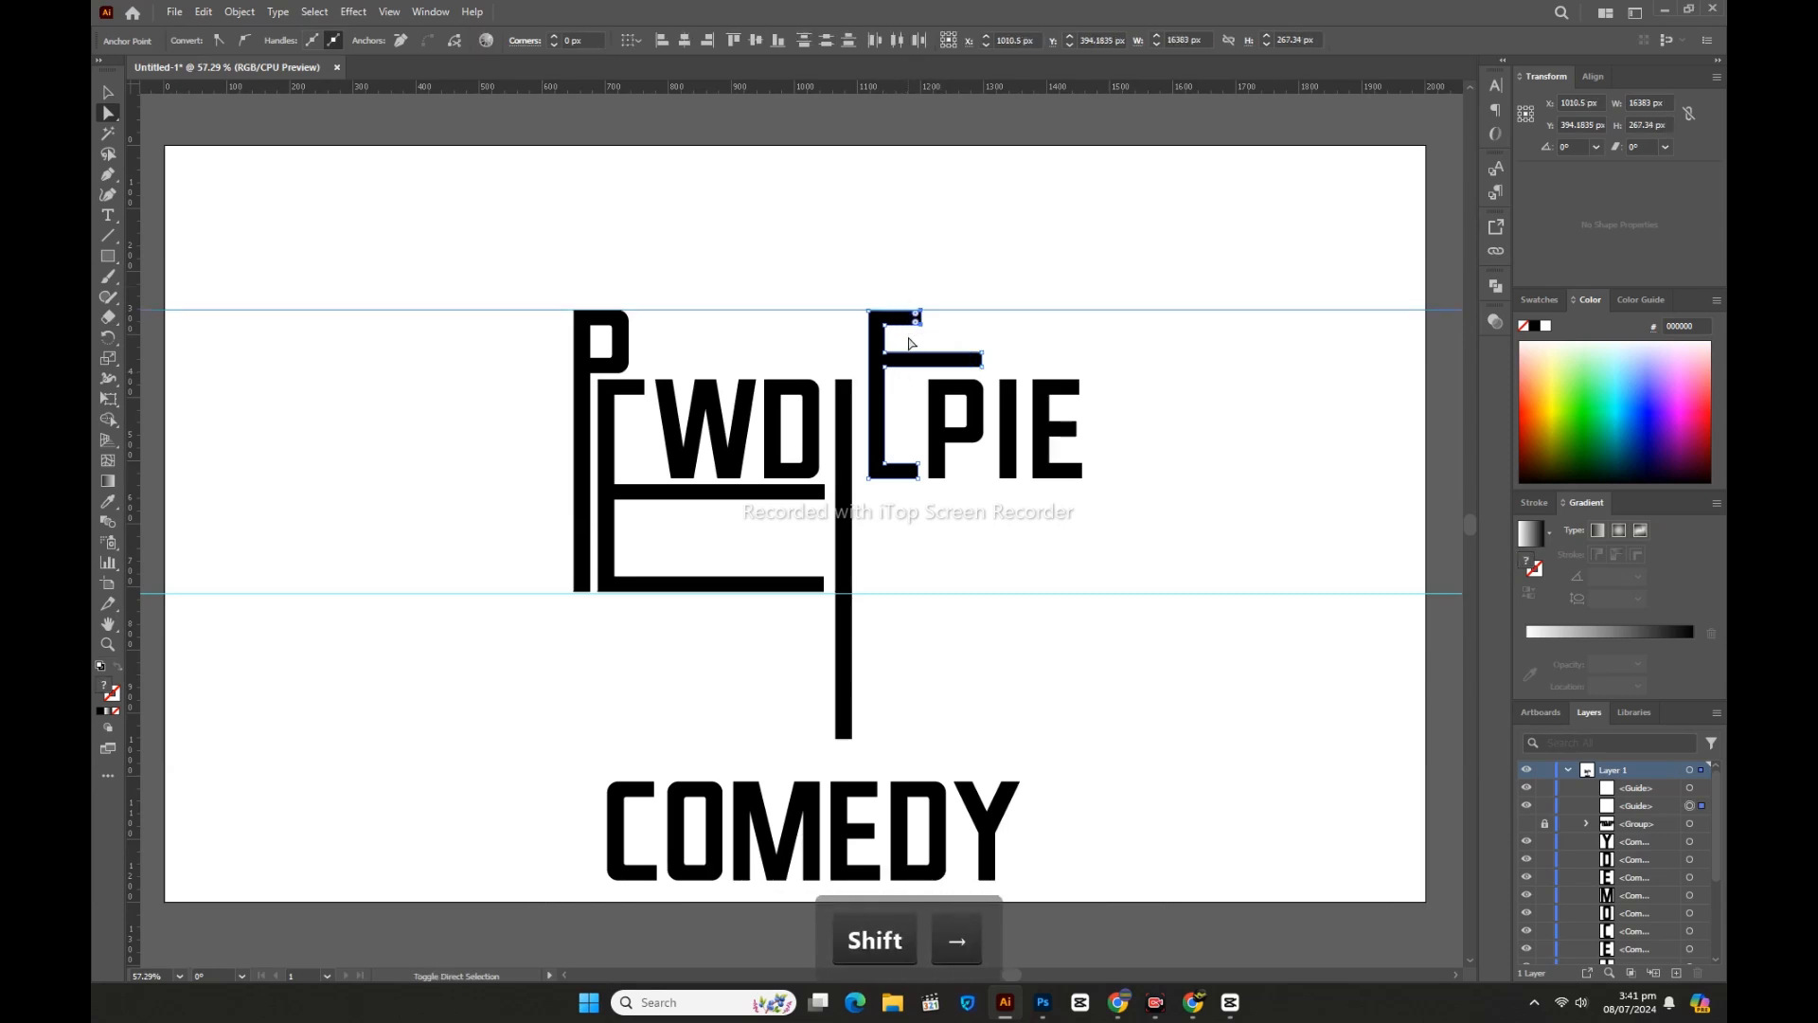
pyautogui.hotkey('shift', 'Right')
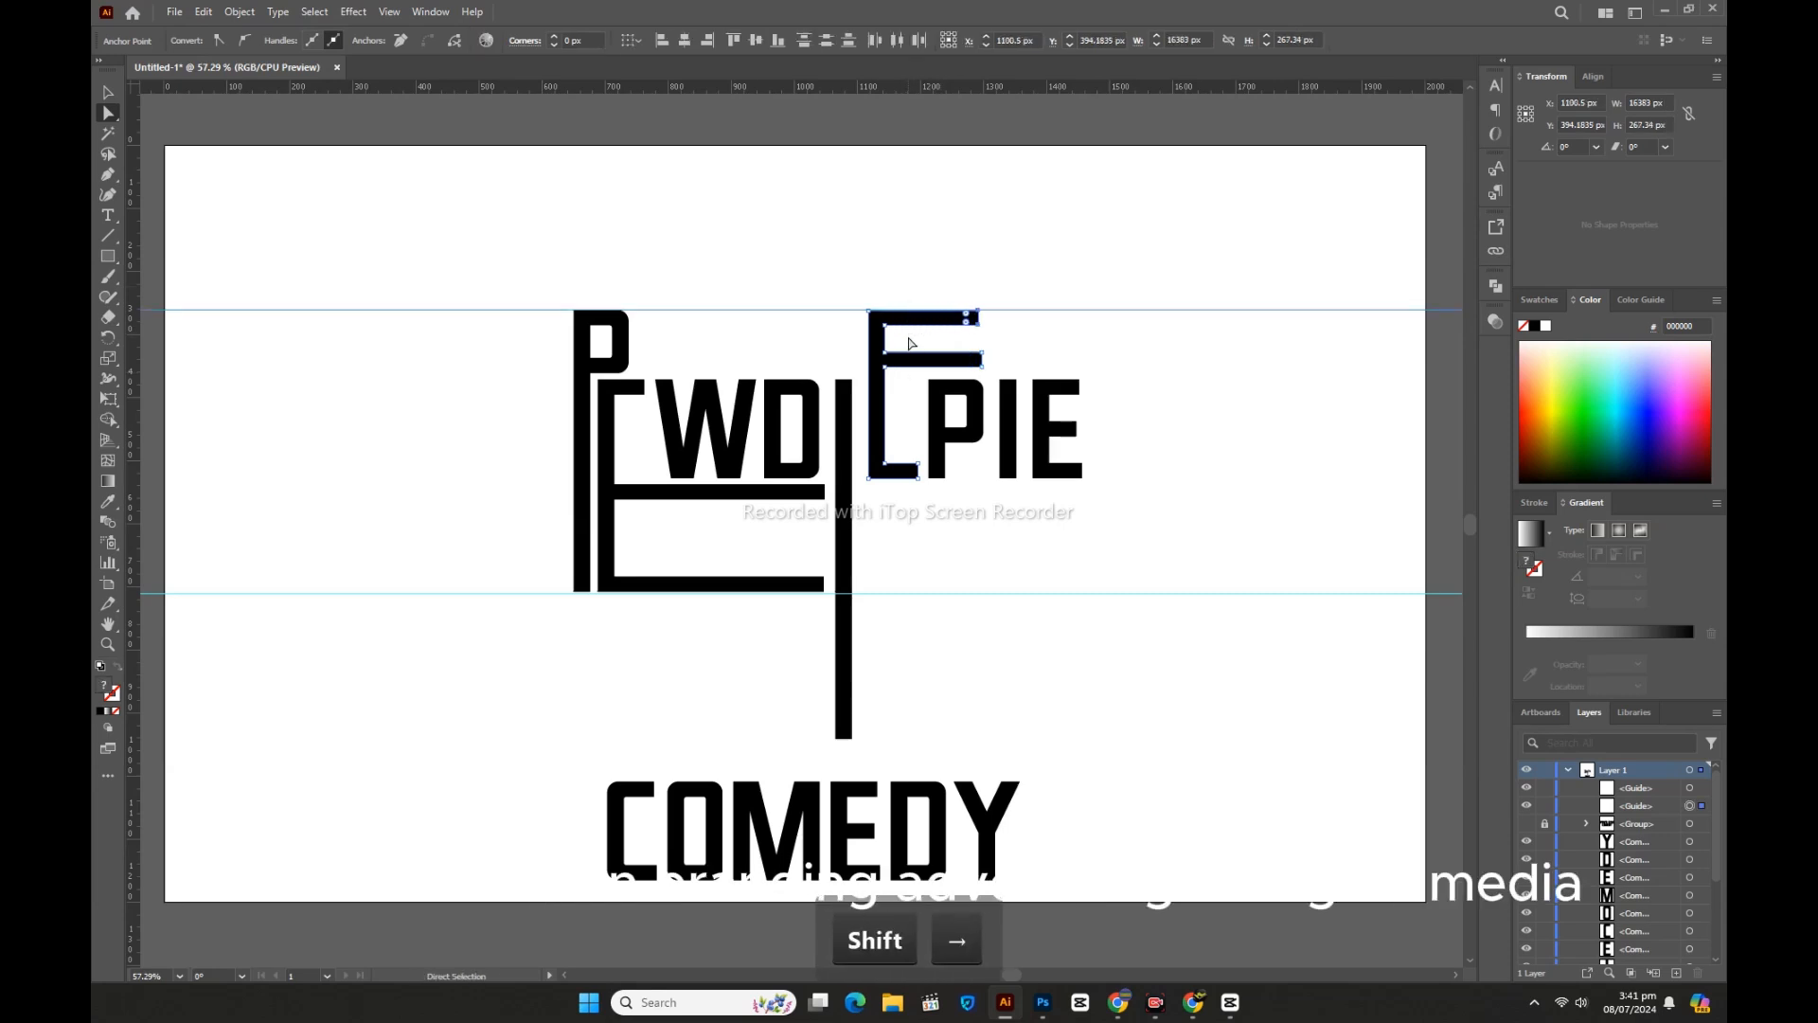
pyautogui.click(1018, 538)
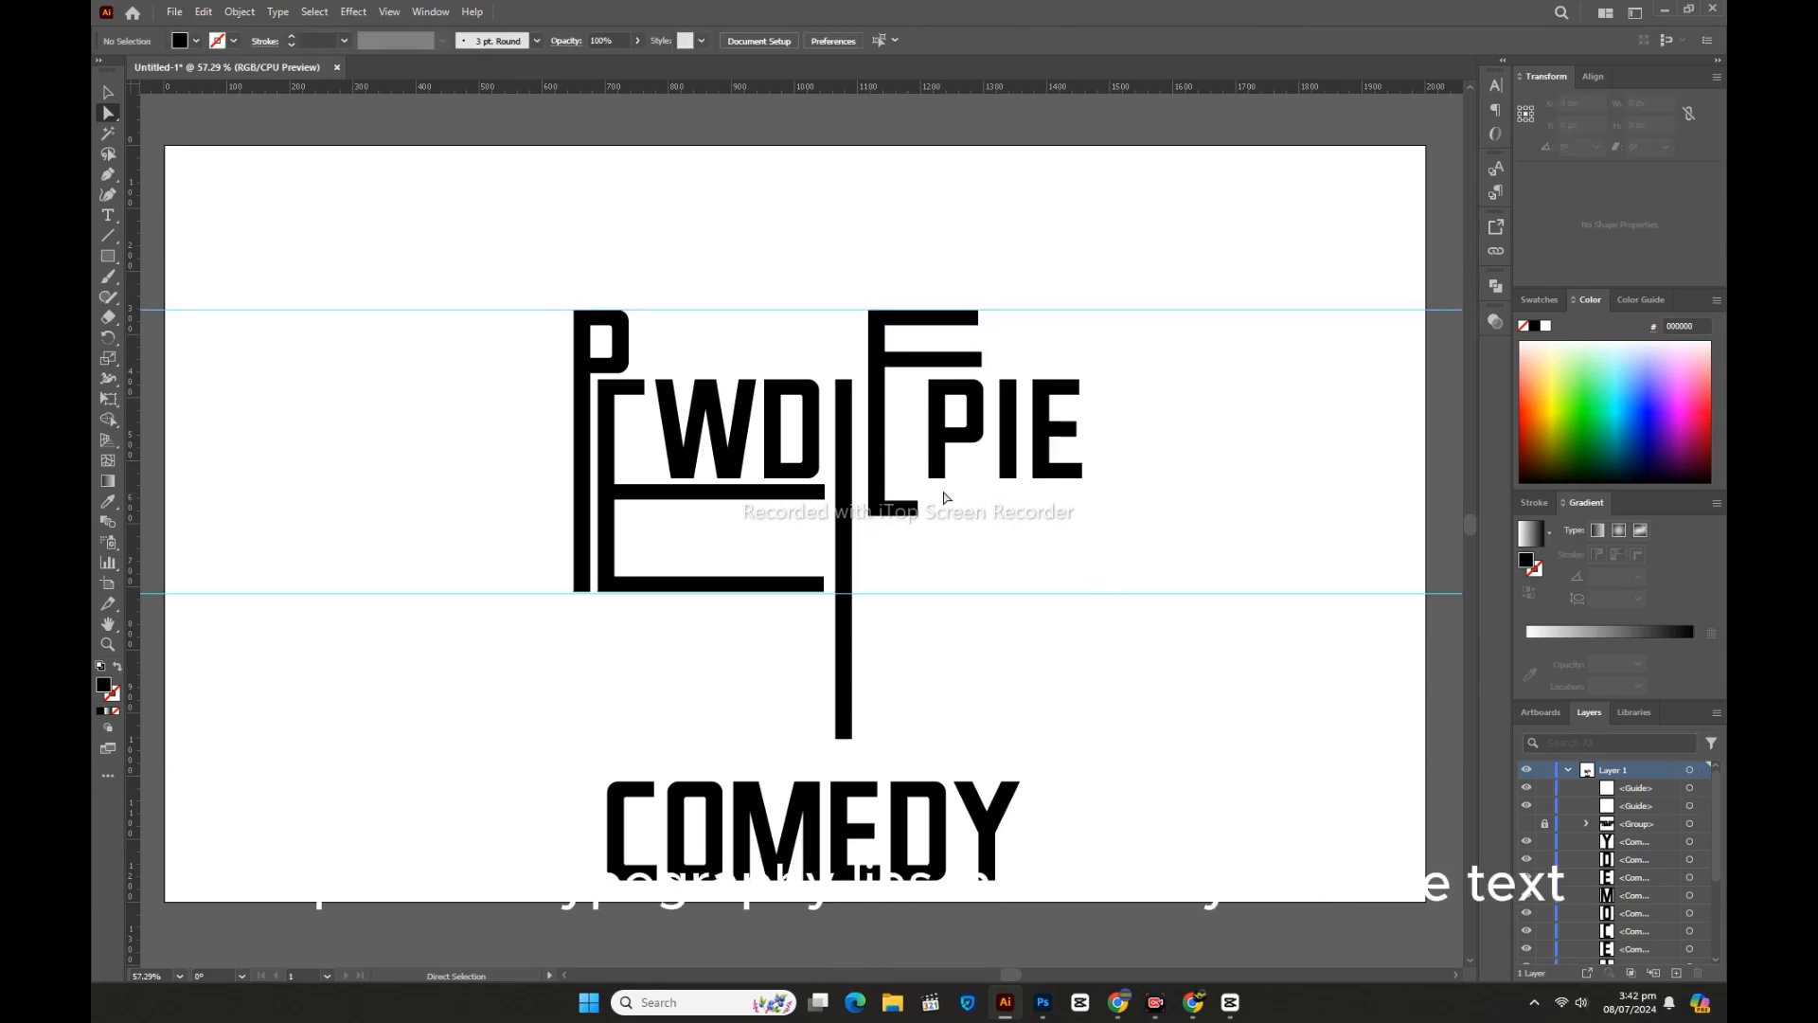
pyautogui.moveTo(906, 488); pyautogui.dragTo(935, 544)
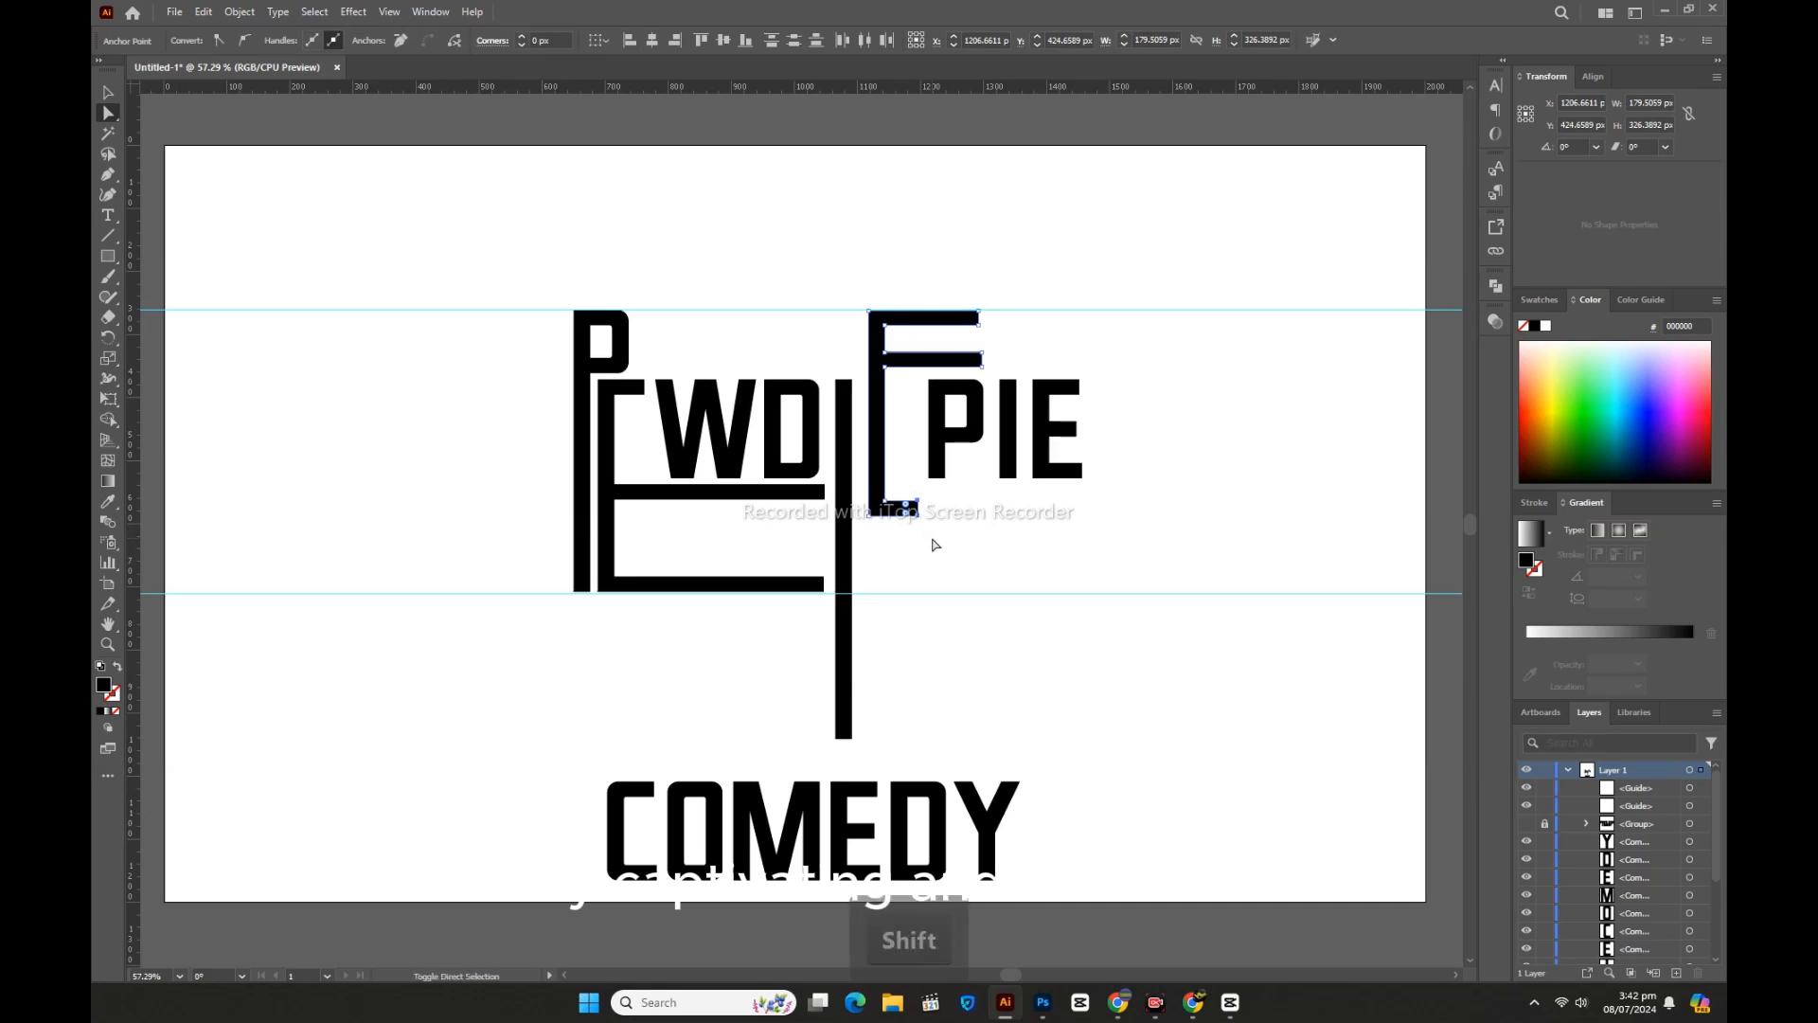
pyautogui.hotkey('shift', 'Right')
pyautogui.hotkey('shift', 'Right')
pyautogui.hotkey('shift', 'Right')
pyautogui.hotkey('shift', 'Right')
pyautogui.hotkey('shift', 'Right')
pyautogui.hotkey('shift', 'Right')
pyautogui.hotkey('shift', 'Right')
pyautogui.hotkey('shift', 'Right')
pyautogui.hotkey('shift', 'Right')
pyautogui.hotkey('shift', 'Right')
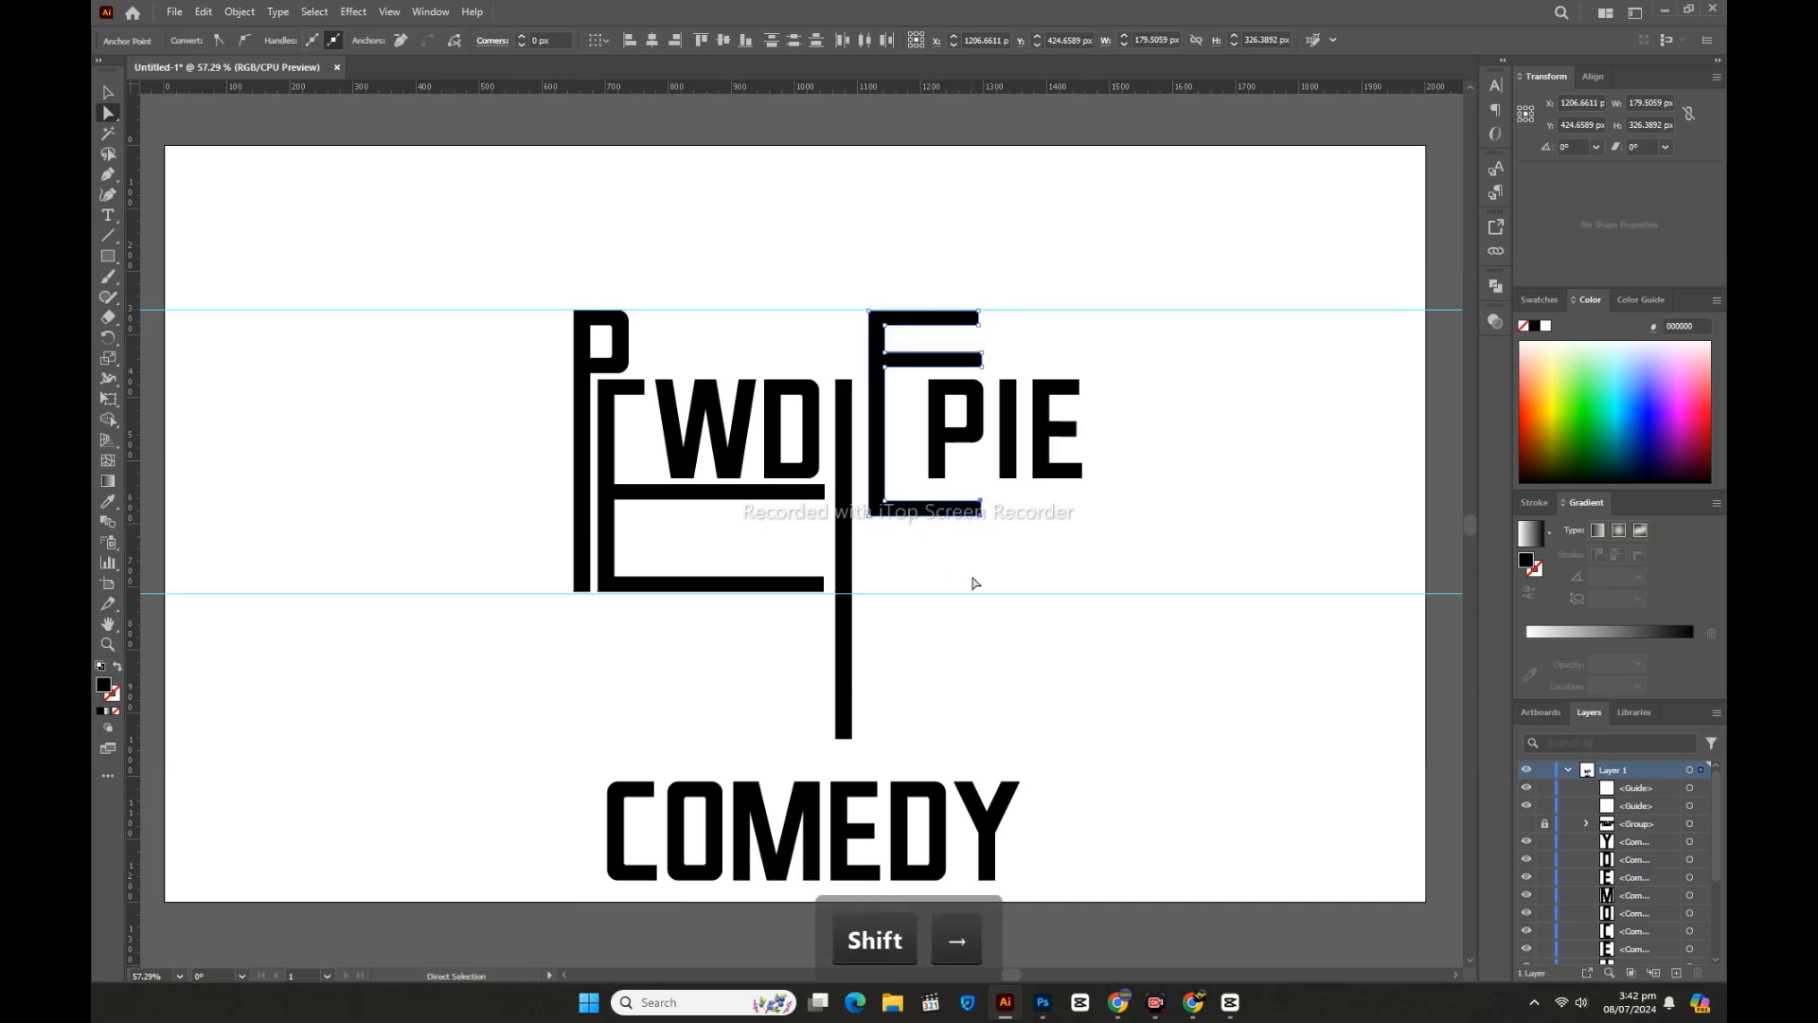
pyautogui.click(973, 579)
# Step: Nudge the PIE letters left so they sit tight against the E
pyautogui.click(107, 94)
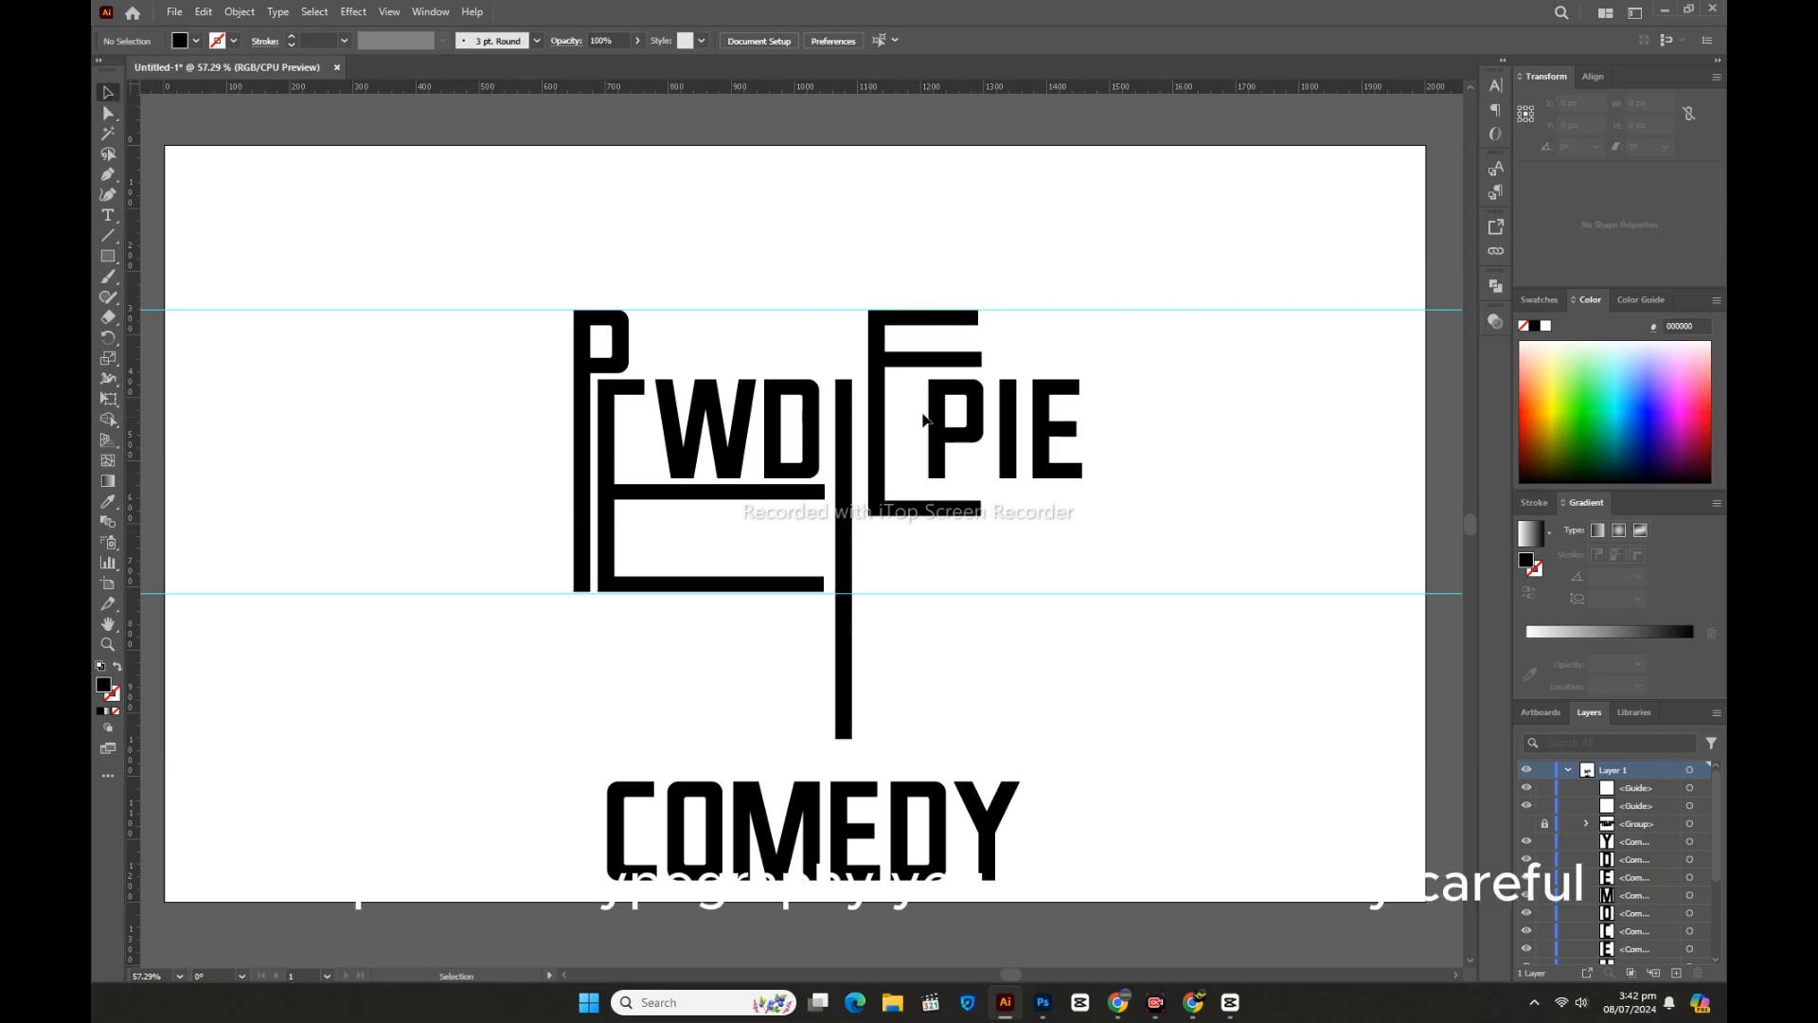
pyautogui.moveTo(903, 396); pyautogui.dragTo(1115, 476)
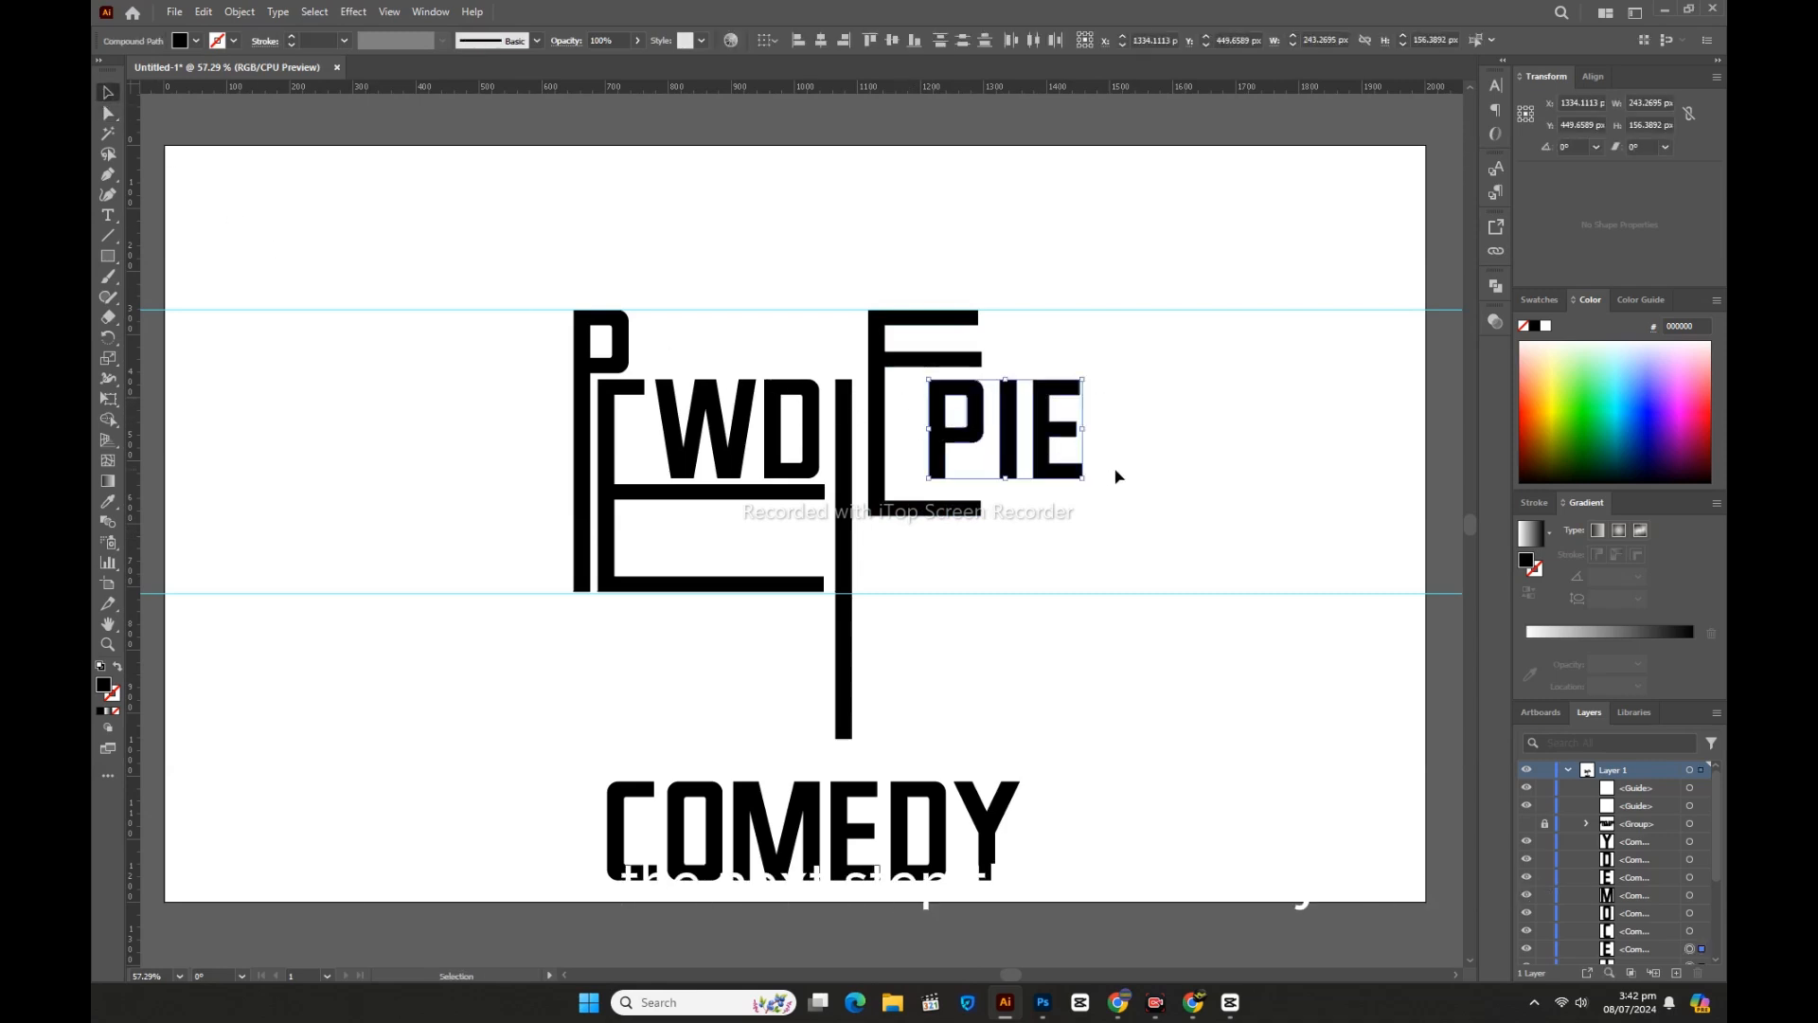
pyautogui.press('Left')
pyautogui.press('Left')
pyautogui.press('Left')
pyautogui.press('Left')
pyautogui.press('Left')
pyautogui.press('Left')
pyautogui.press('Left')
pyautogui.press('Left')
pyautogui.press('Left')
pyautogui.press('Left')
pyautogui.press('Left')
pyautogui.press('Left')
pyautogui.press('Left')
pyautogui.press('Left')
pyautogui.press('Left')
pyautogui.press('Left')
pyautogui.press('Left')
pyautogui.press('Left')
pyautogui.press('Left')
pyautogui.press('Left')
pyautogui.press('Left')
pyautogui.press('Left')
pyautogui.press('Left')
pyautogui.press('Left')
pyautogui.press('Left')
pyautogui.press('Left')
pyautogui.press('Left')
pyautogui.press('Left')
pyautogui.press('Left')
pyautogui.press('Left')
pyautogui.press('Left')
pyautogui.press('Left')
pyautogui.press('Left')
pyautogui.press('Left')
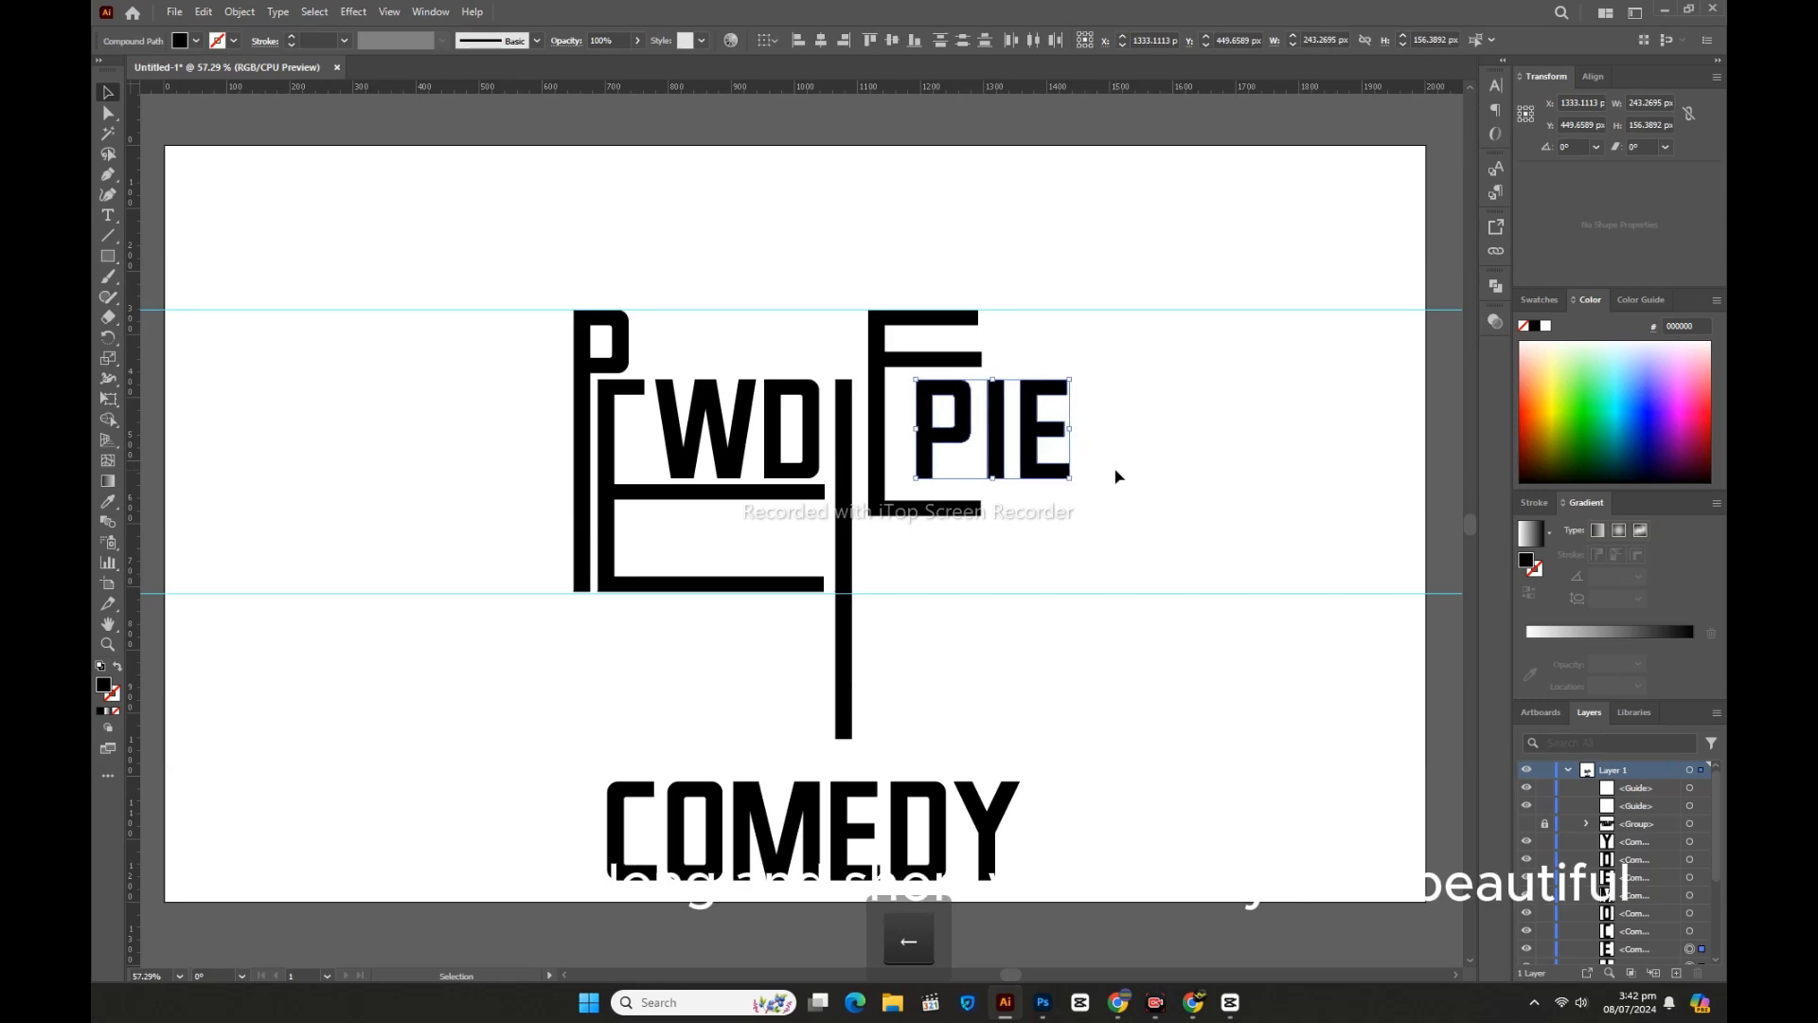
pyautogui.press('Left')
pyautogui.press('Left')
pyautogui.press('Left')
pyautogui.press('Left')
pyautogui.press('Left')
pyautogui.press('Left')
pyautogui.press('Left')
pyautogui.press('Left')
pyautogui.press('Left')
pyautogui.press('Left')
pyautogui.press('Left')
pyautogui.press('Left')
pyautogui.press('Left')
pyautogui.press('Left')
pyautogui.press('Left')
pyautogui.press('Left')
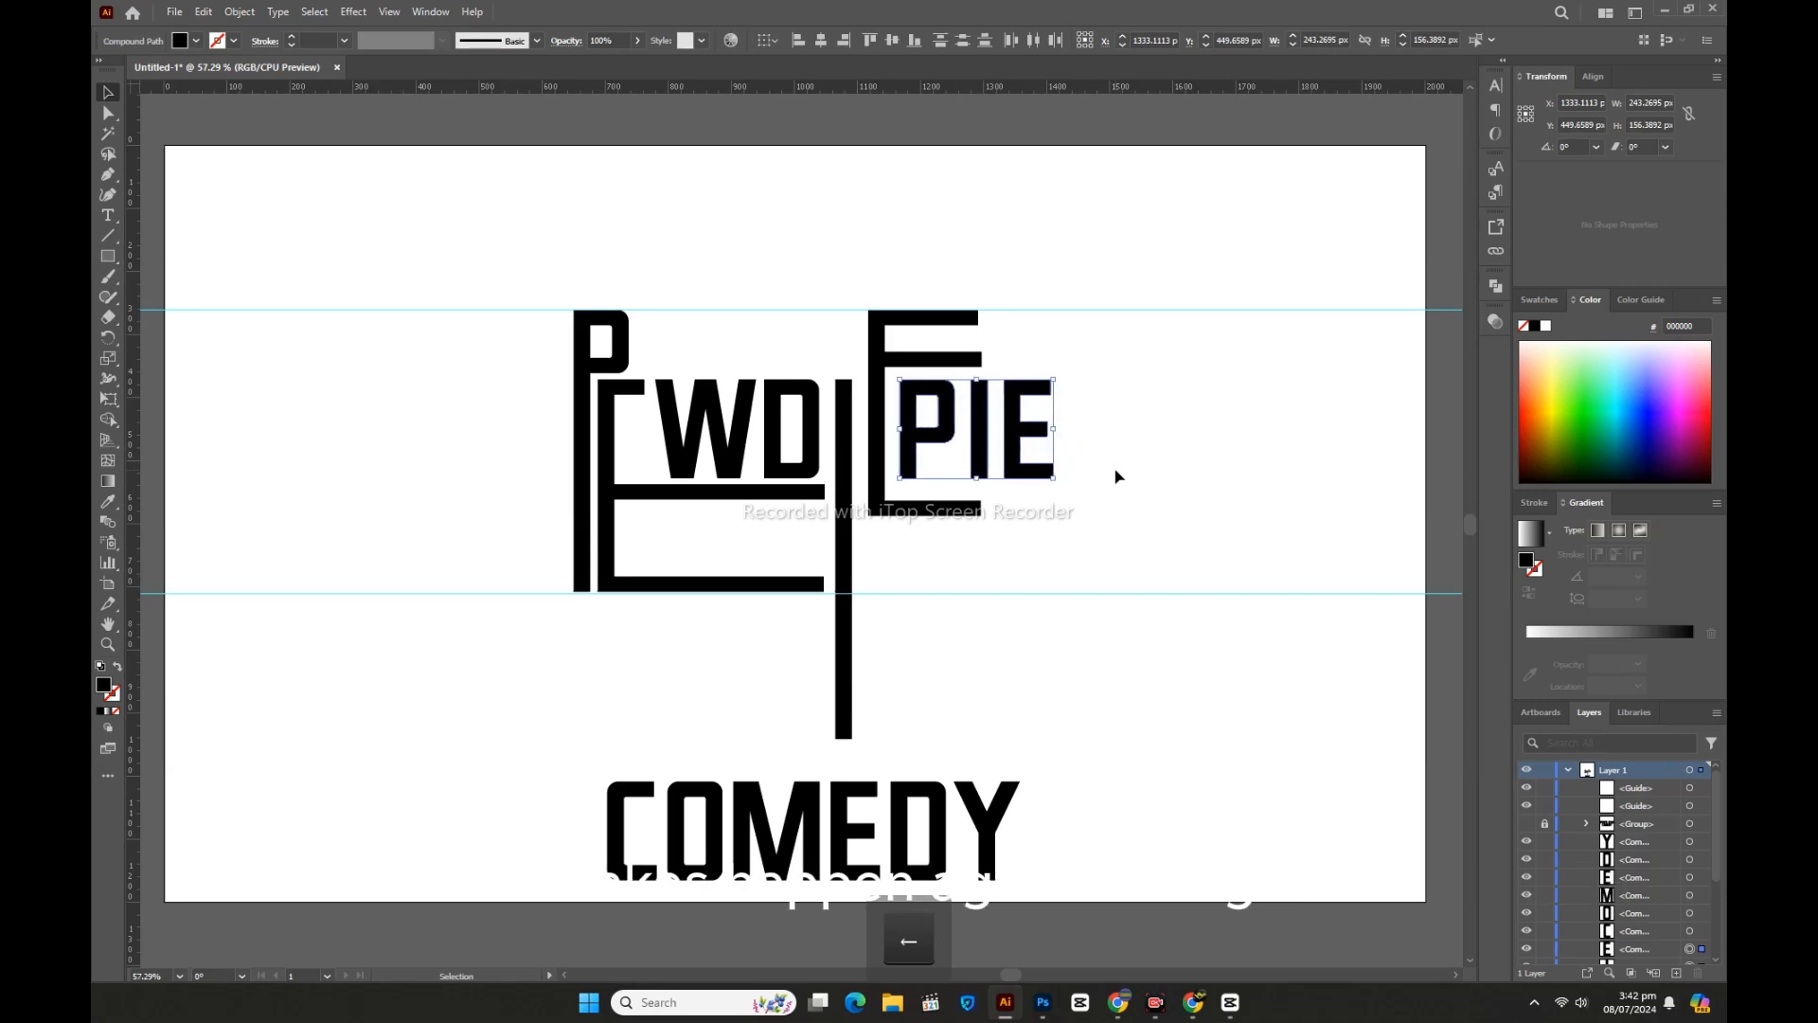
pyautogui.click(1116, 476)
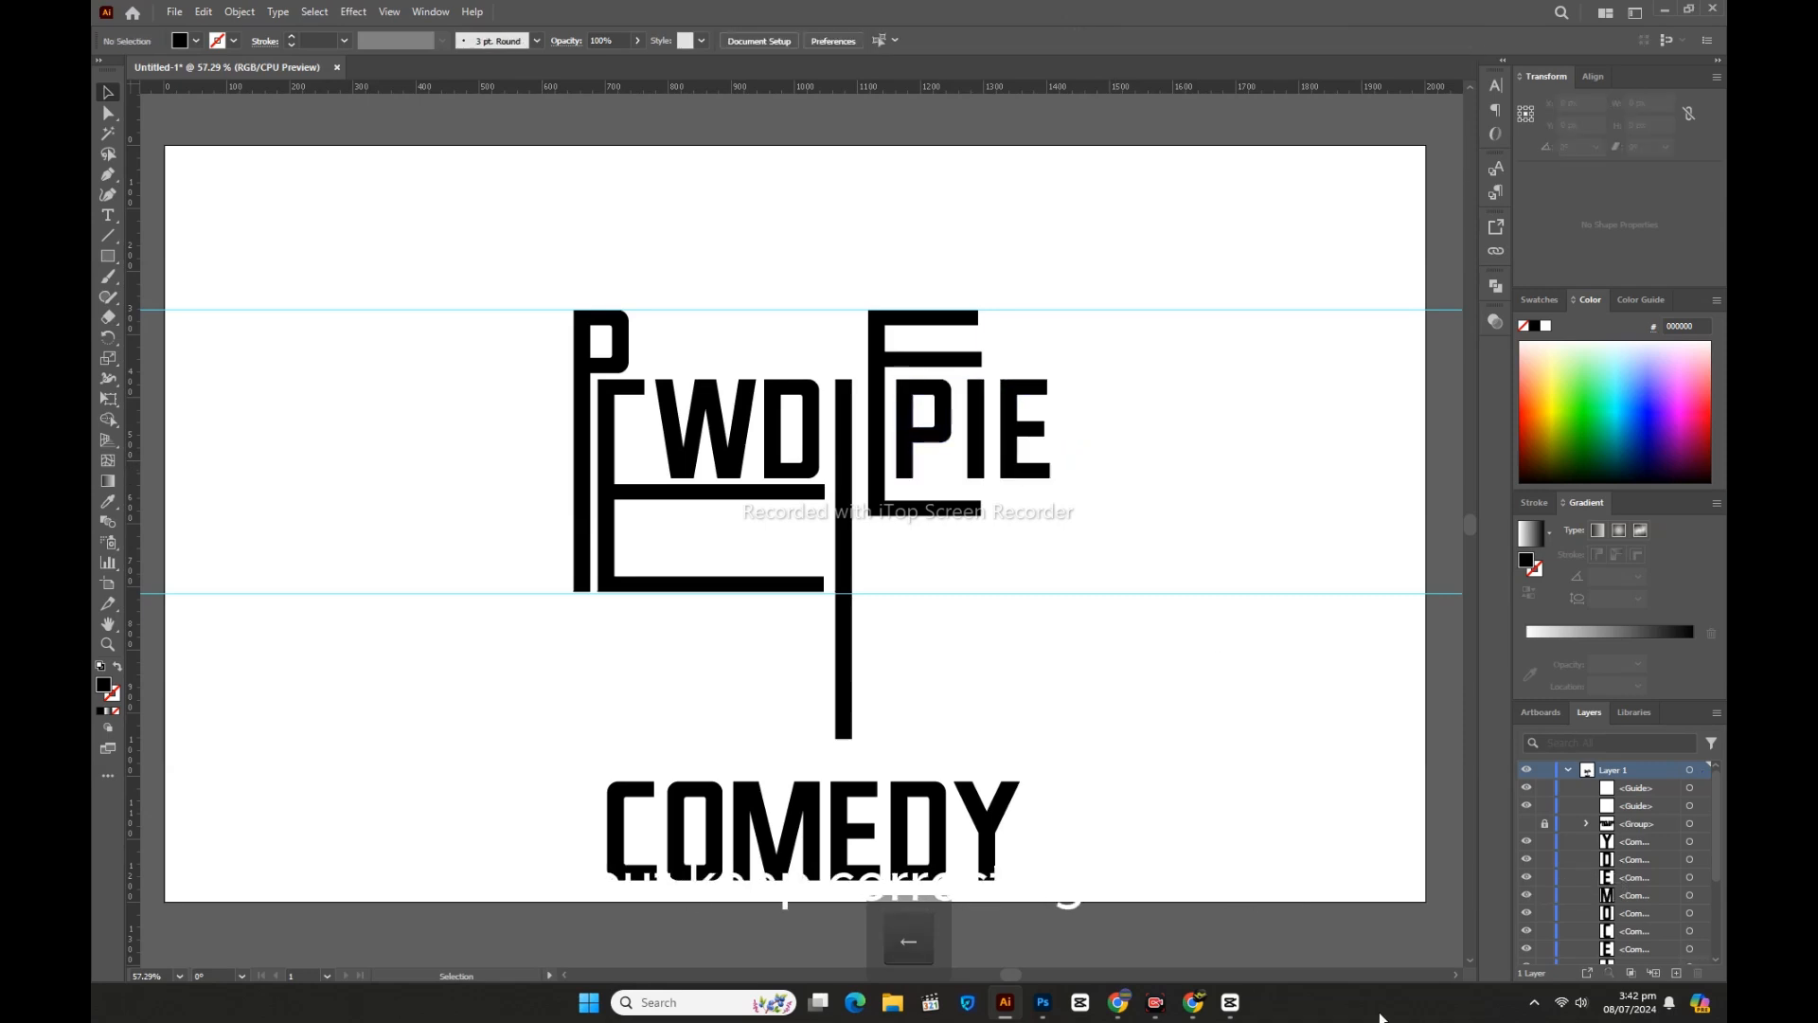
# Step: Stretch the I of PIE up to the top guide
pyautogui.click(976, 459)
pyautogui.moveTo(976, 379); pyautogui.dragTo(975, 309)
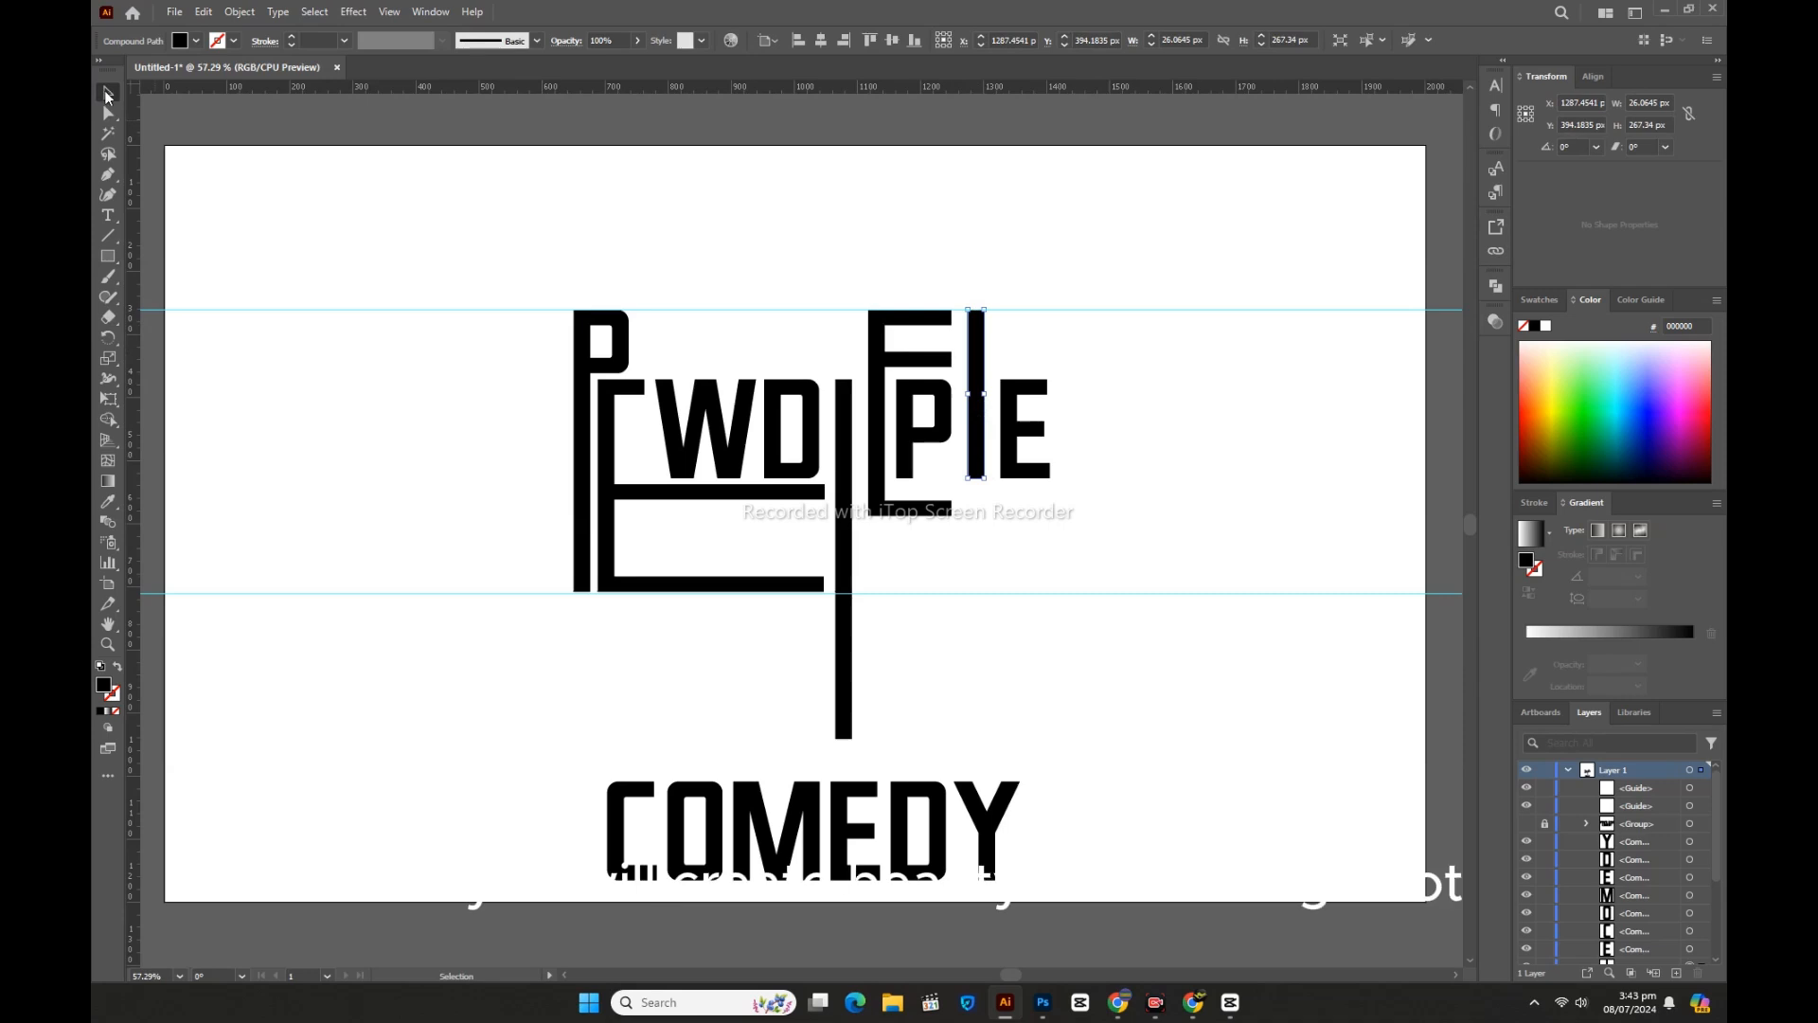
pyautogui.click(365, 301)
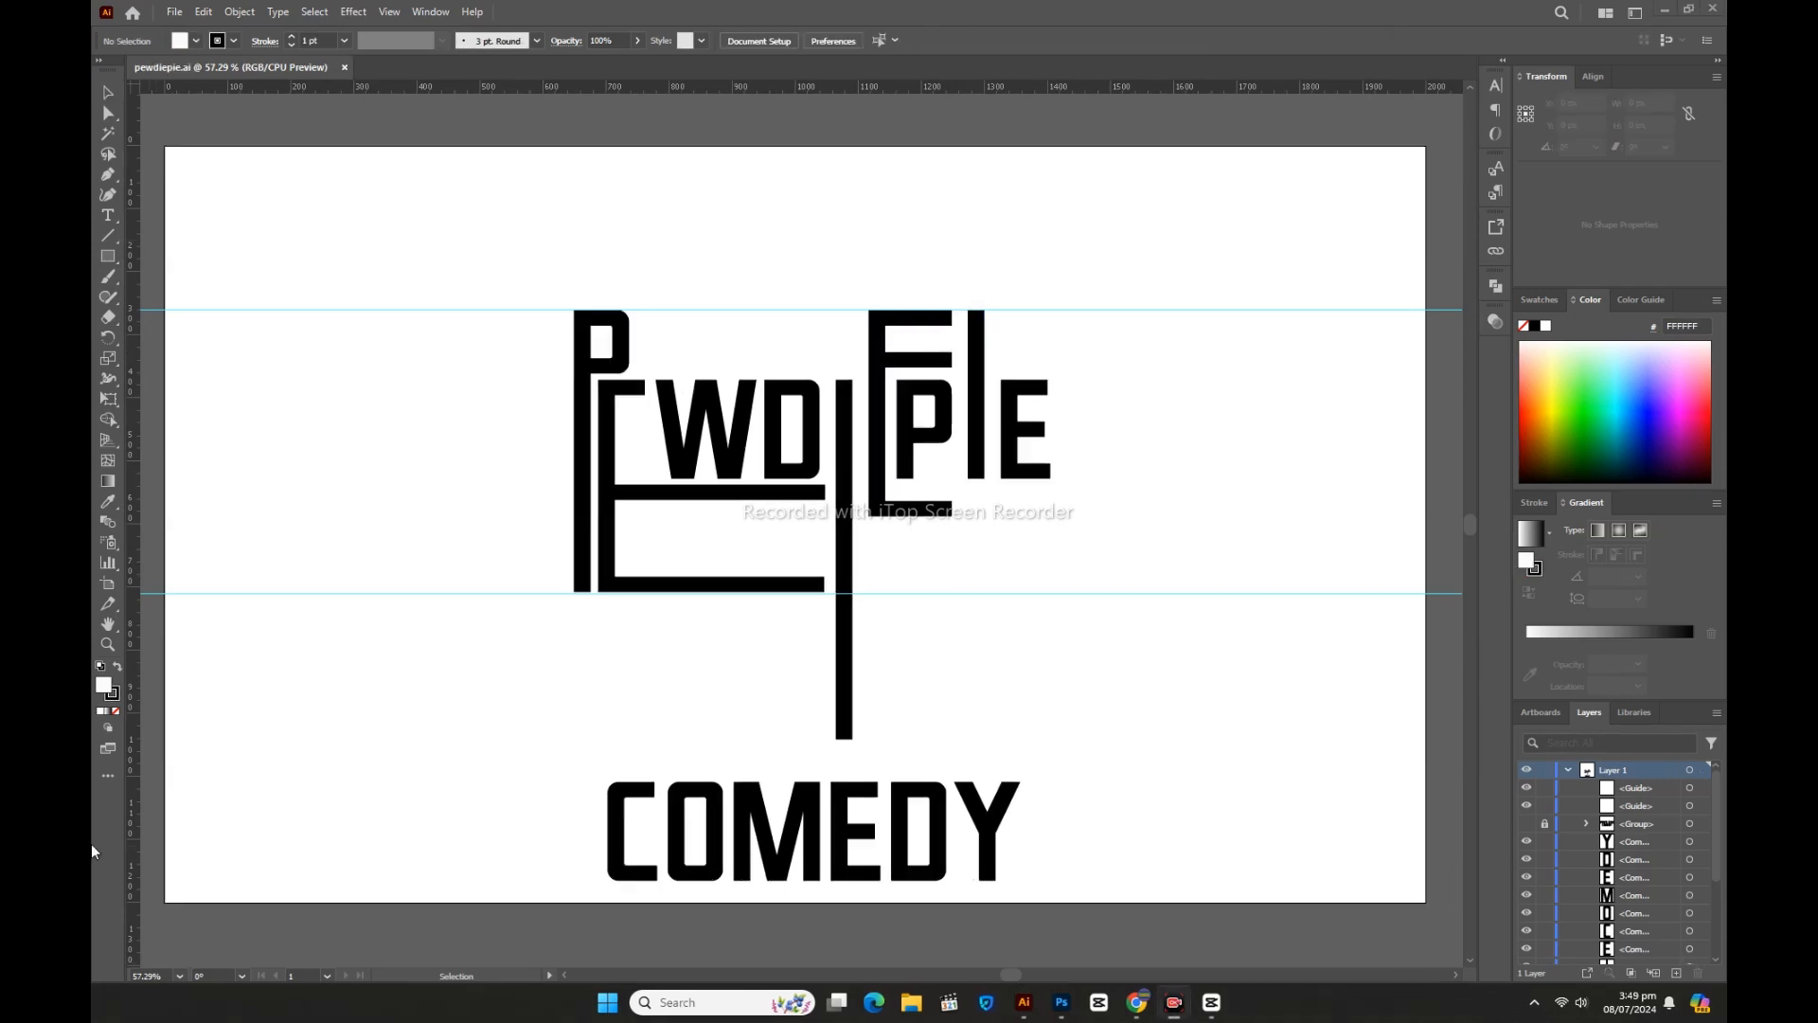
# Step: Adjust the E's bottom anchors so the middle E reaches the lower guide
pyautogui.click(109, 114)
pyautogui.moveTo(963, 492); pyautogui.dragTo(863, 539)
pyautogui.press('Up')
pyautogui.press('Up')
pyautogui.press('Up')
pyautogui.press('Up')
pyautogui.press('Up')
pyautogui.press('Up')
pyautogui.press('Up')
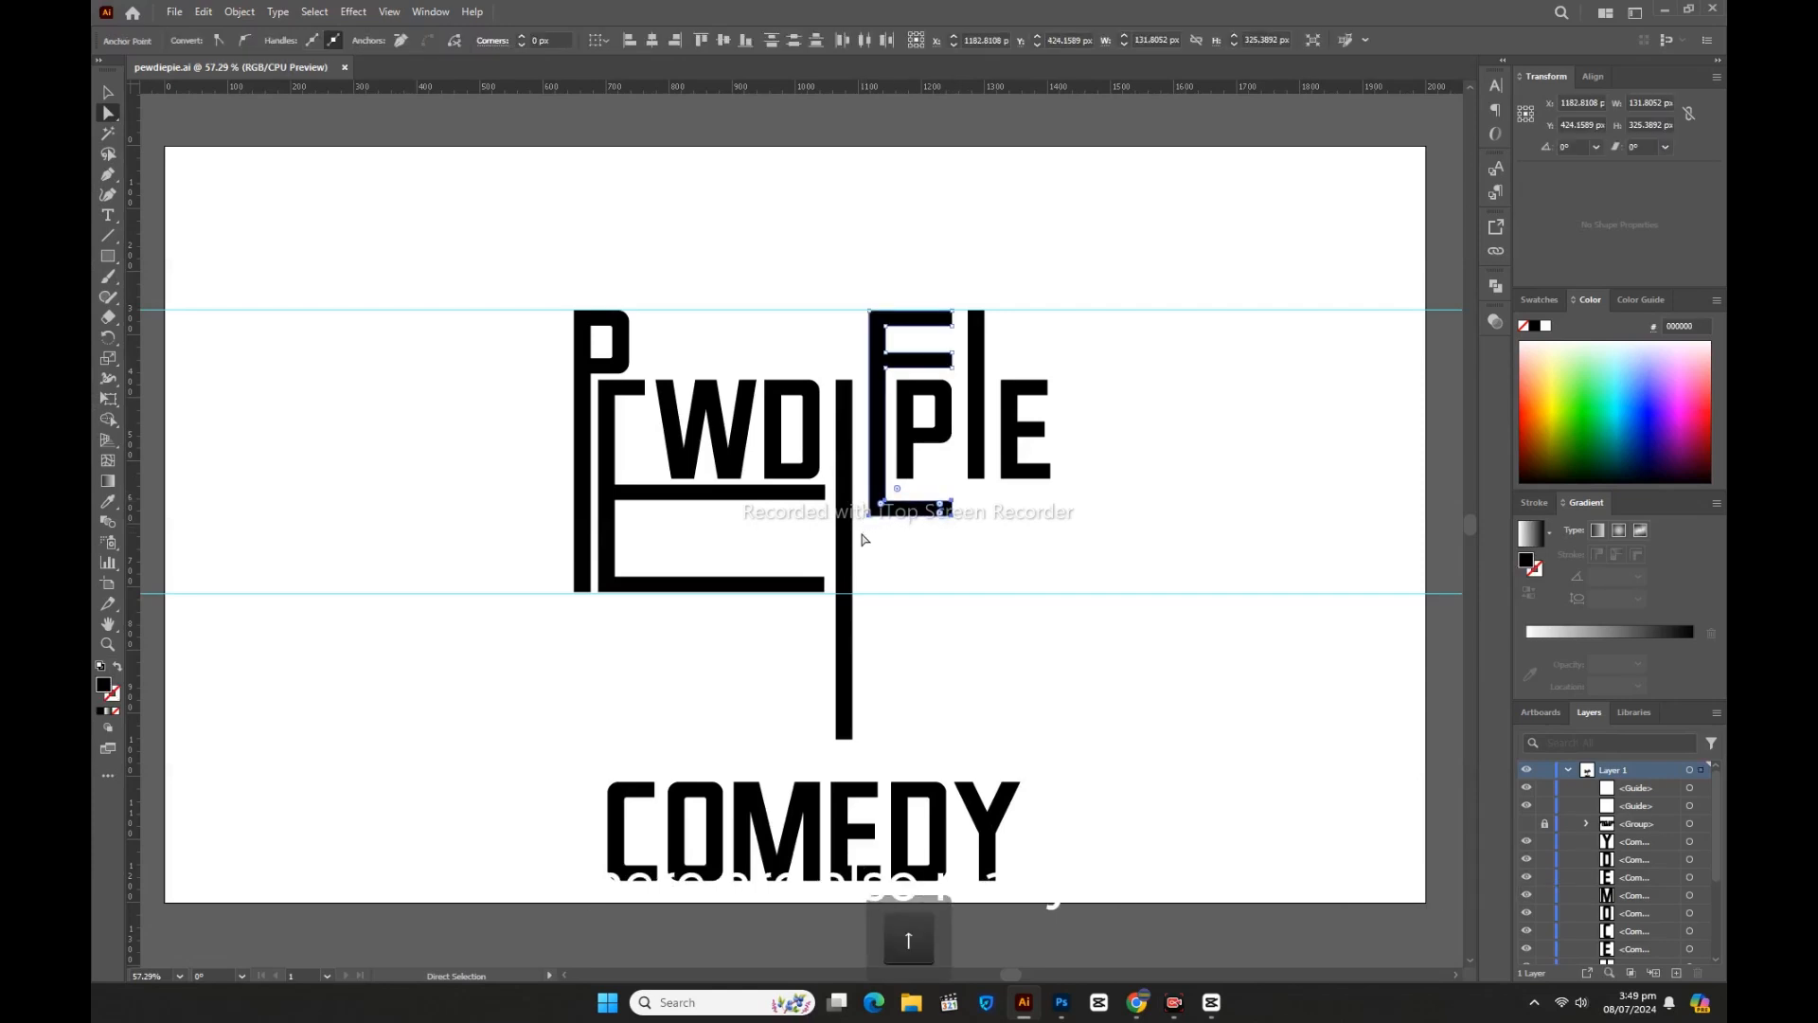
pyautogui.press('Up')
pyautogui.press('Up')
pyautogui.press('Up')
pyautogui.press('Up')
pyautogui.press('Up')
pyautogui.press('Up')
pyautogui.press('Up')
pyautogui.press('Up')
pyautogui.press('Up')
pyautogui.press('Up')
pyautogui.press('Up')
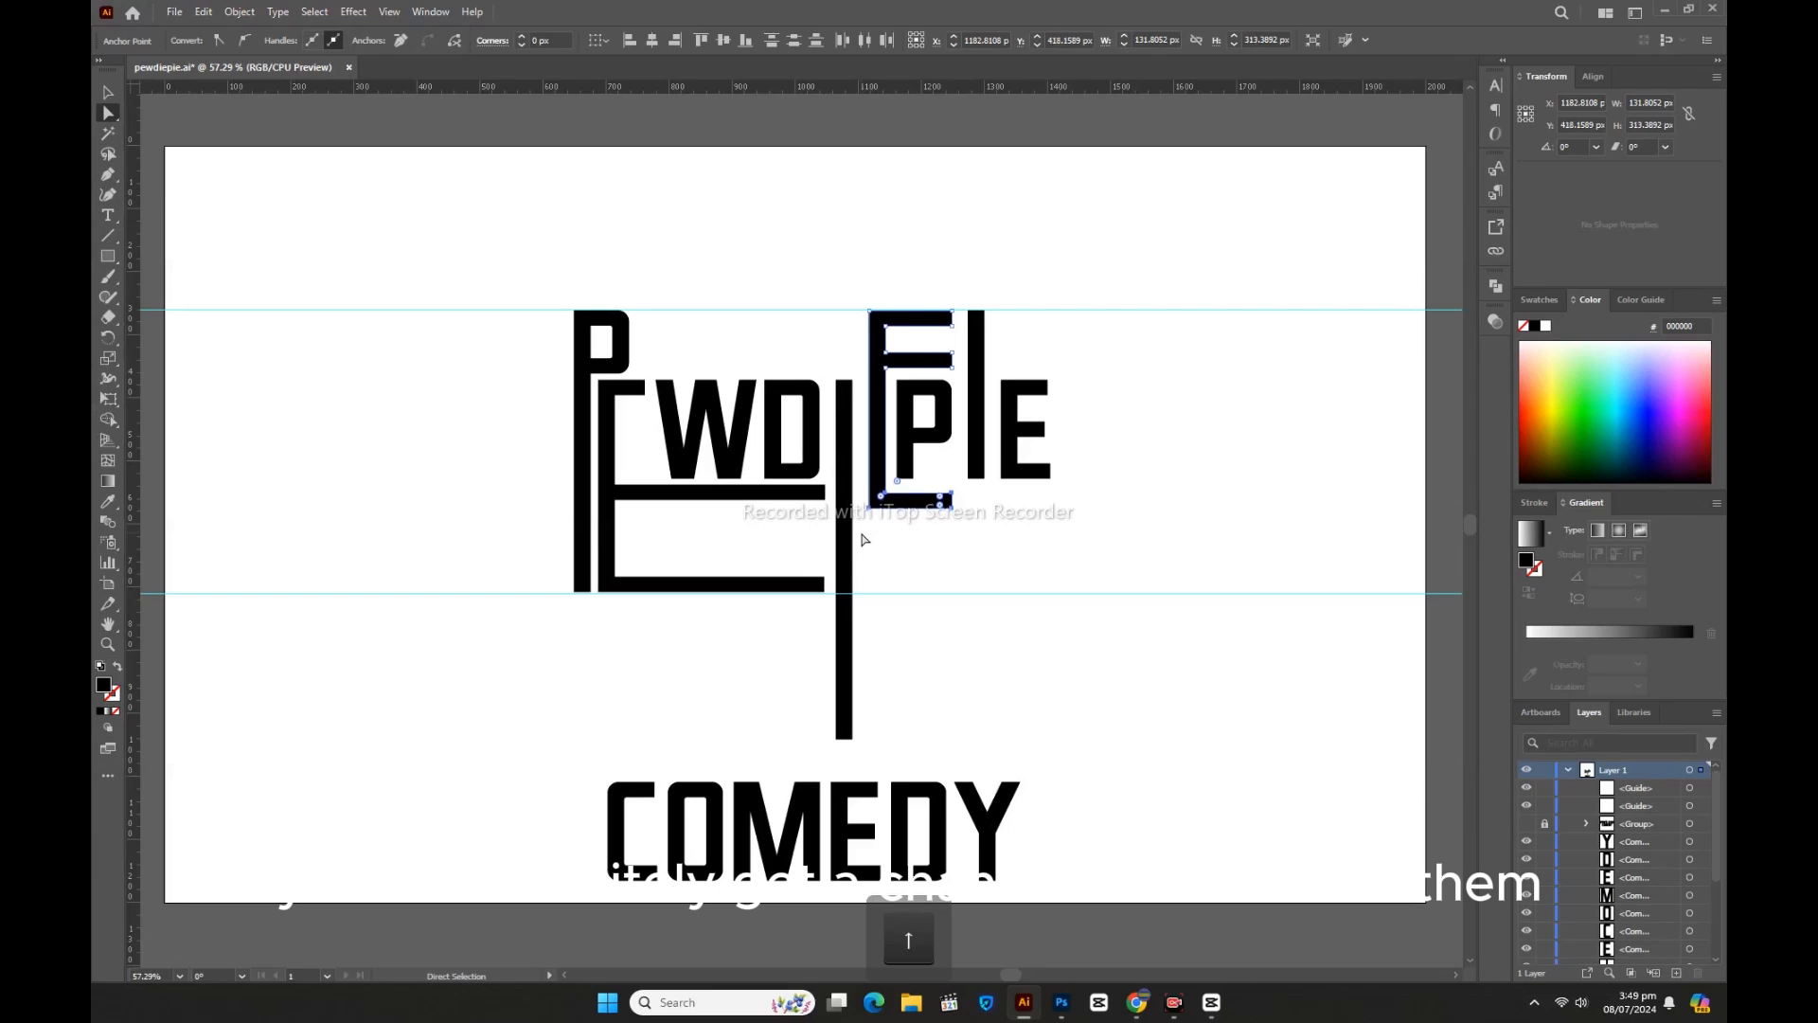
pyautogui.press('Up')
pyautogui.press('Up')
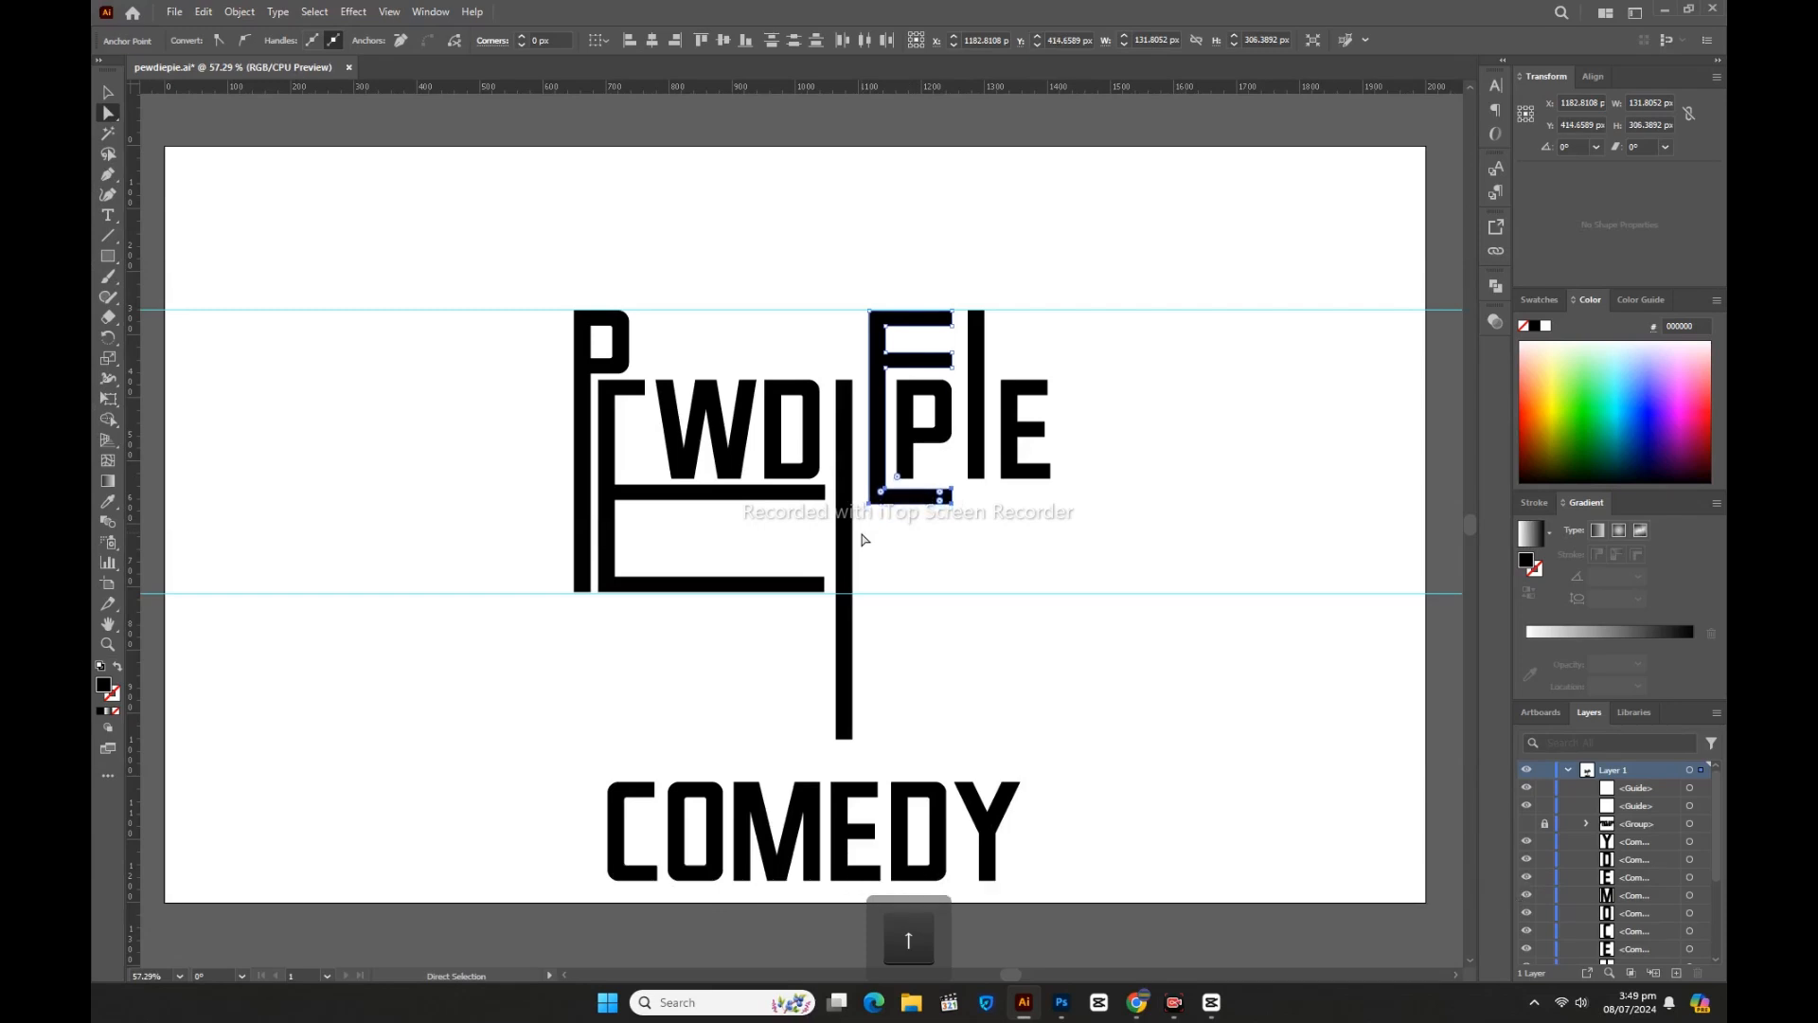
pyautogui.click(863, 539)
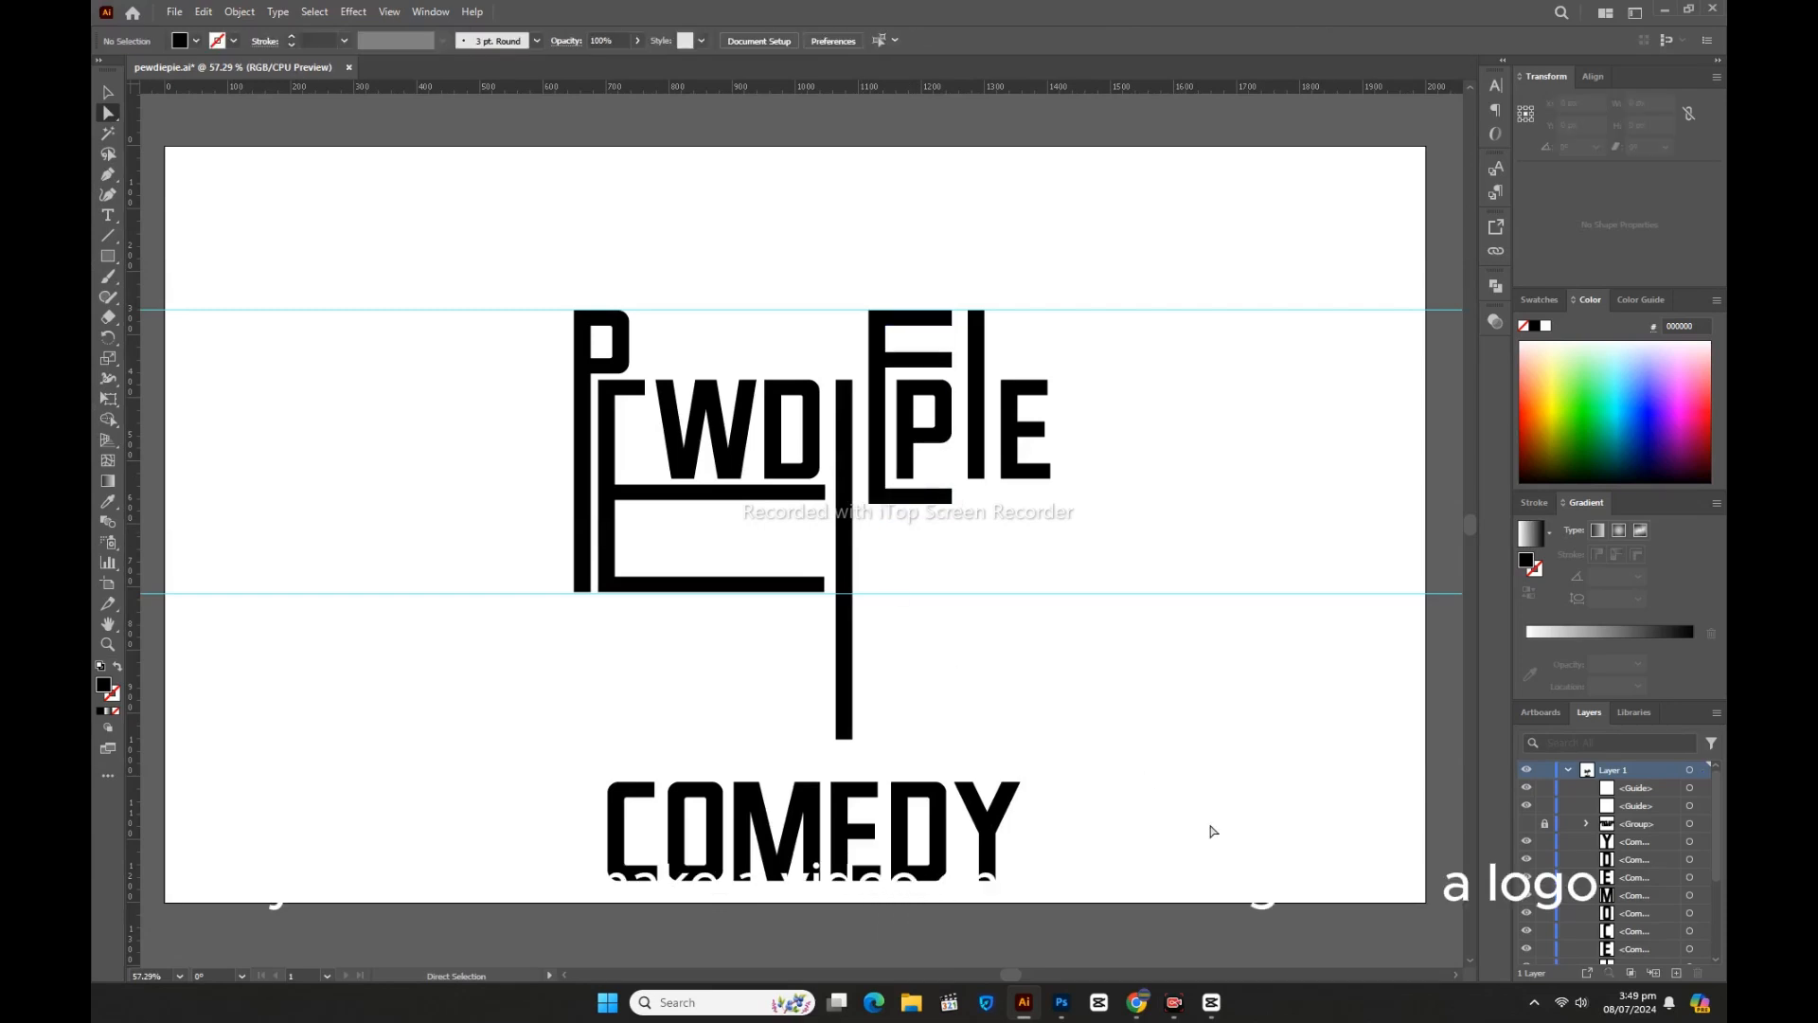
pyautogui.press('v')
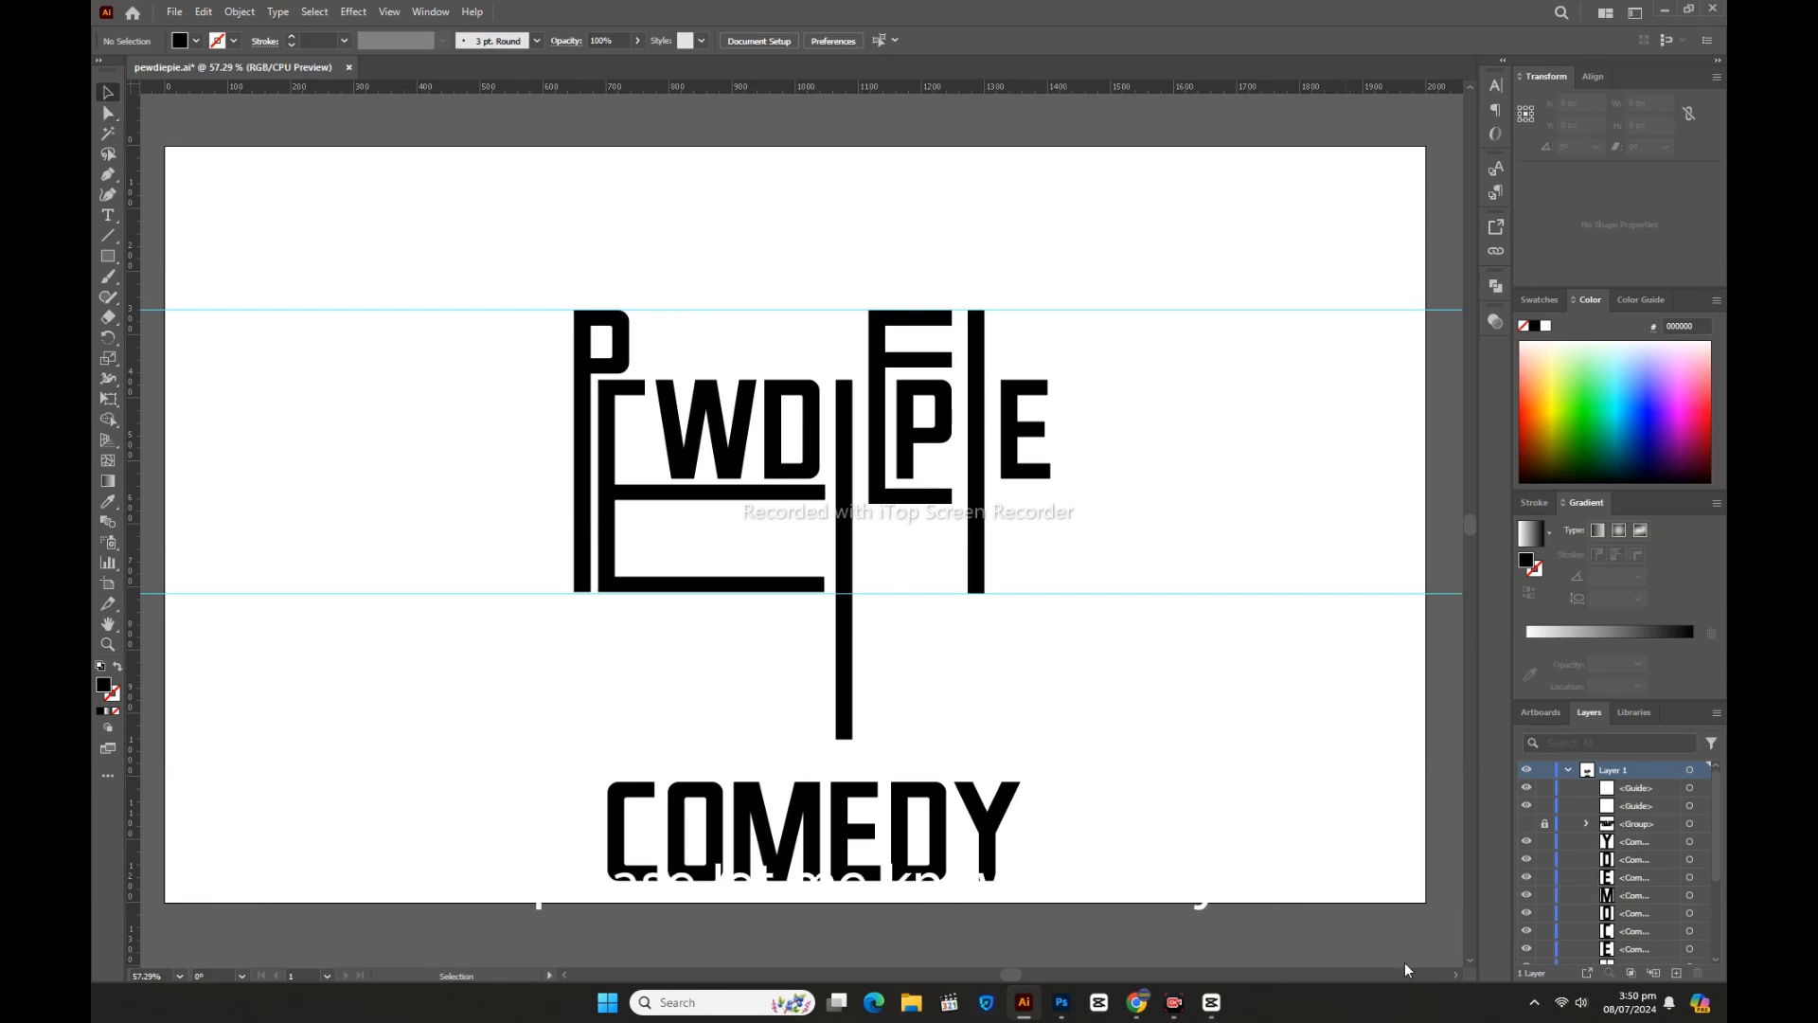
pyautogui.press('a')
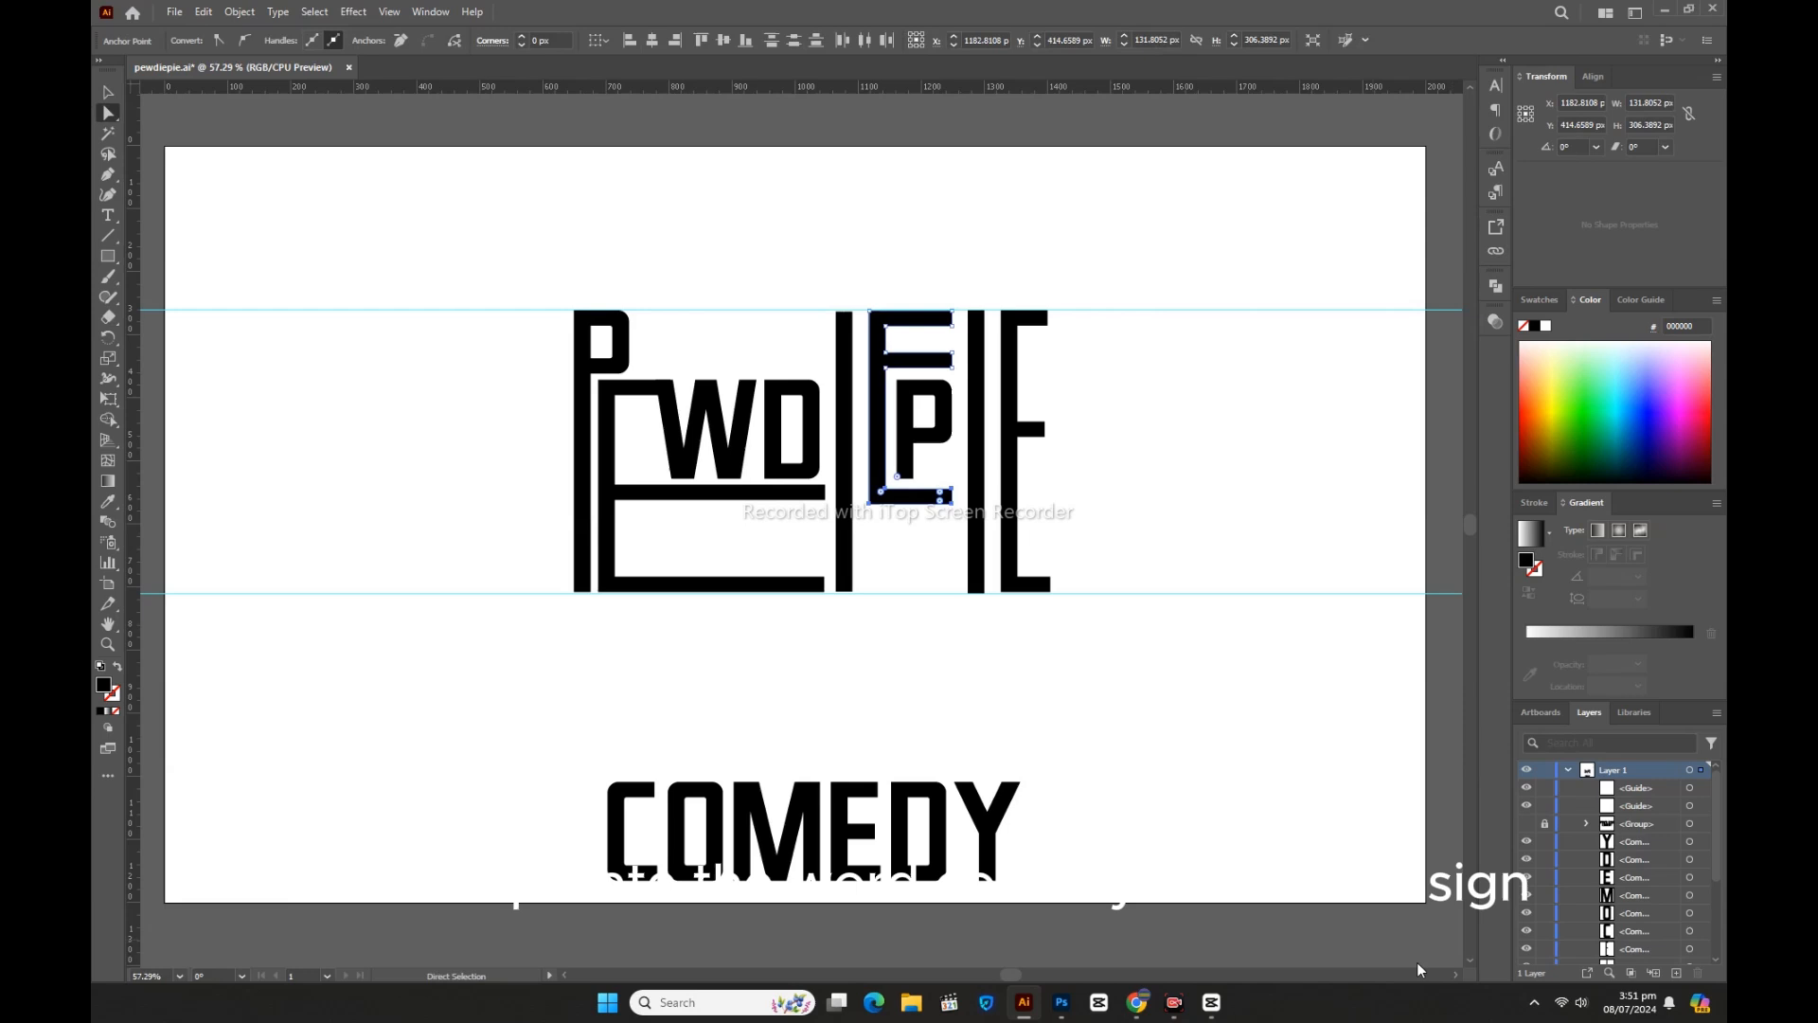
pyautogui.hotkey('shift', 'Down')
pyautogui.hotkey('shift', 'Down')
pyautogui.hotkey('shift', 'Down')
pyautogui.hotkey('shift', 'Down')
pyautogui.hotkey('shift', 'Down')
pyautogui.hotkey('shift', 'Down')
pyautogui.hotkey('shift', 'Down')
pyautogui.hotkey('shift', 'Down')
pyautogui.hotkey('shift', 'Down')
pyautogui.hotkey('shift', 'Down')
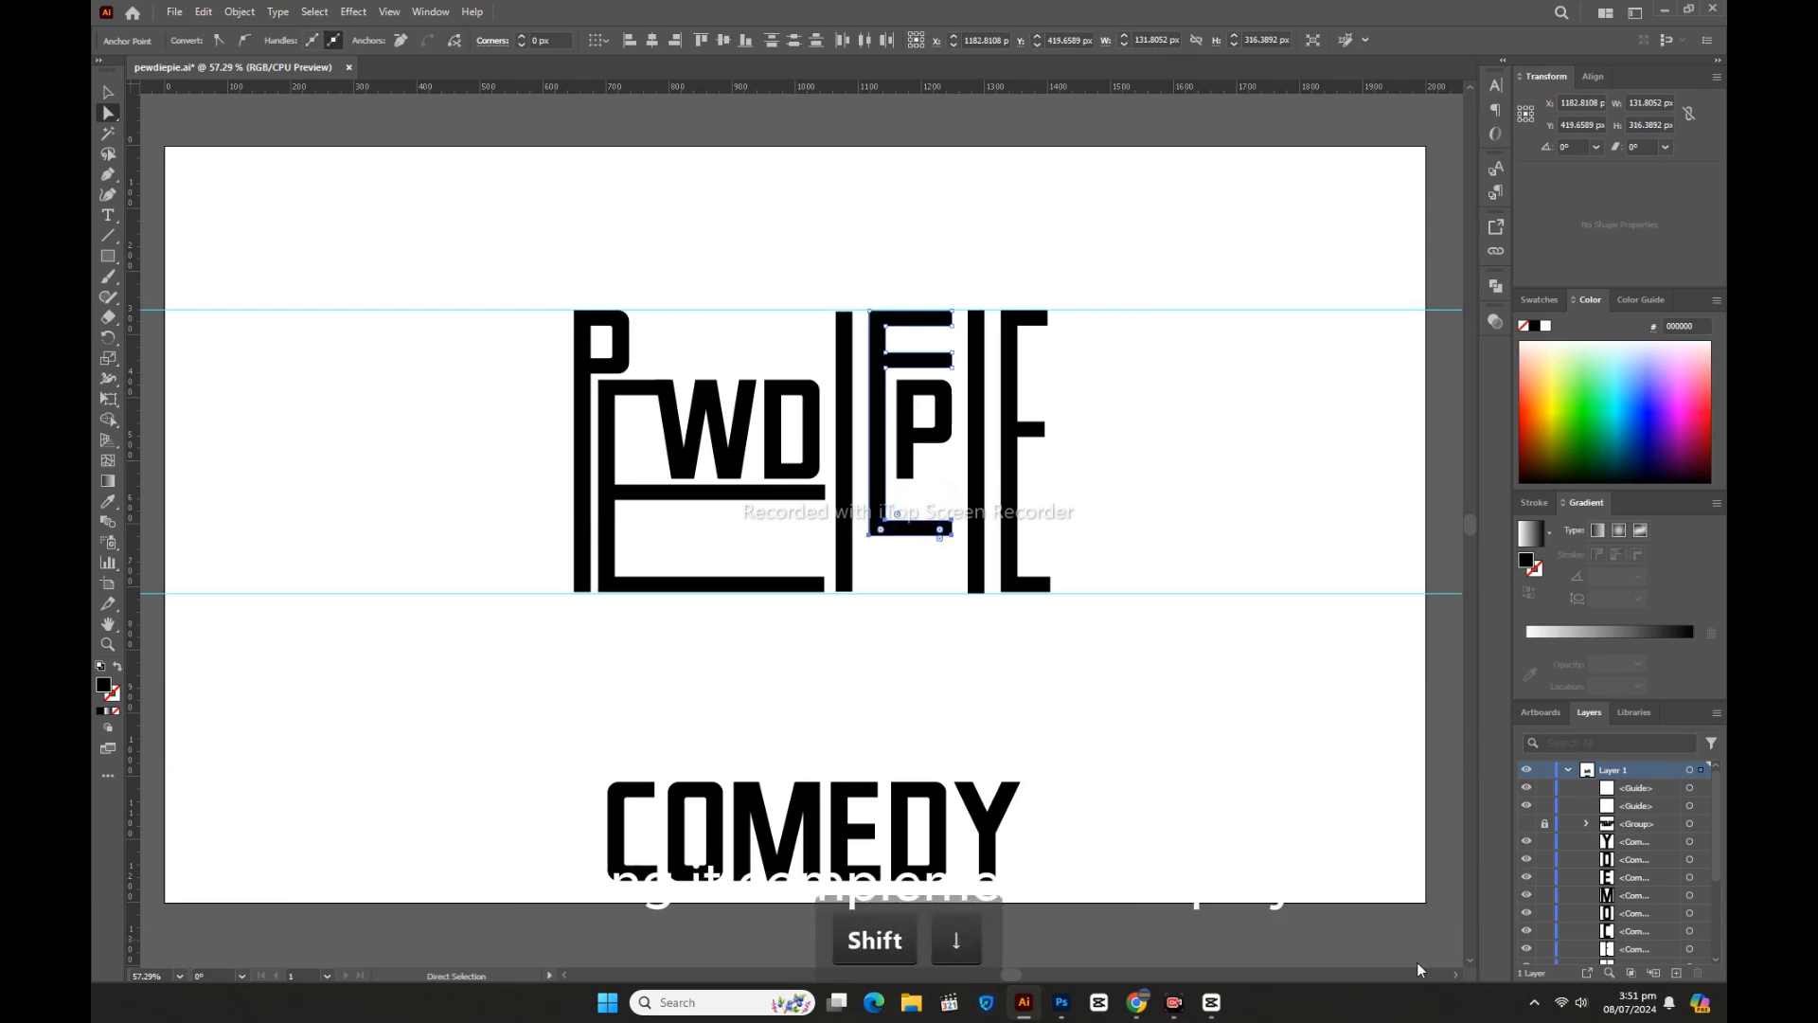
pyautogui.hotkey('shift', 'Down')
pyautogui.hotkey('shift', 'Down')
pyautogui.hotkey('shift', 'Down')
pyautogui.hotkey('shift', 'Down')
pyautogui.hotkey('shift', 'Down')
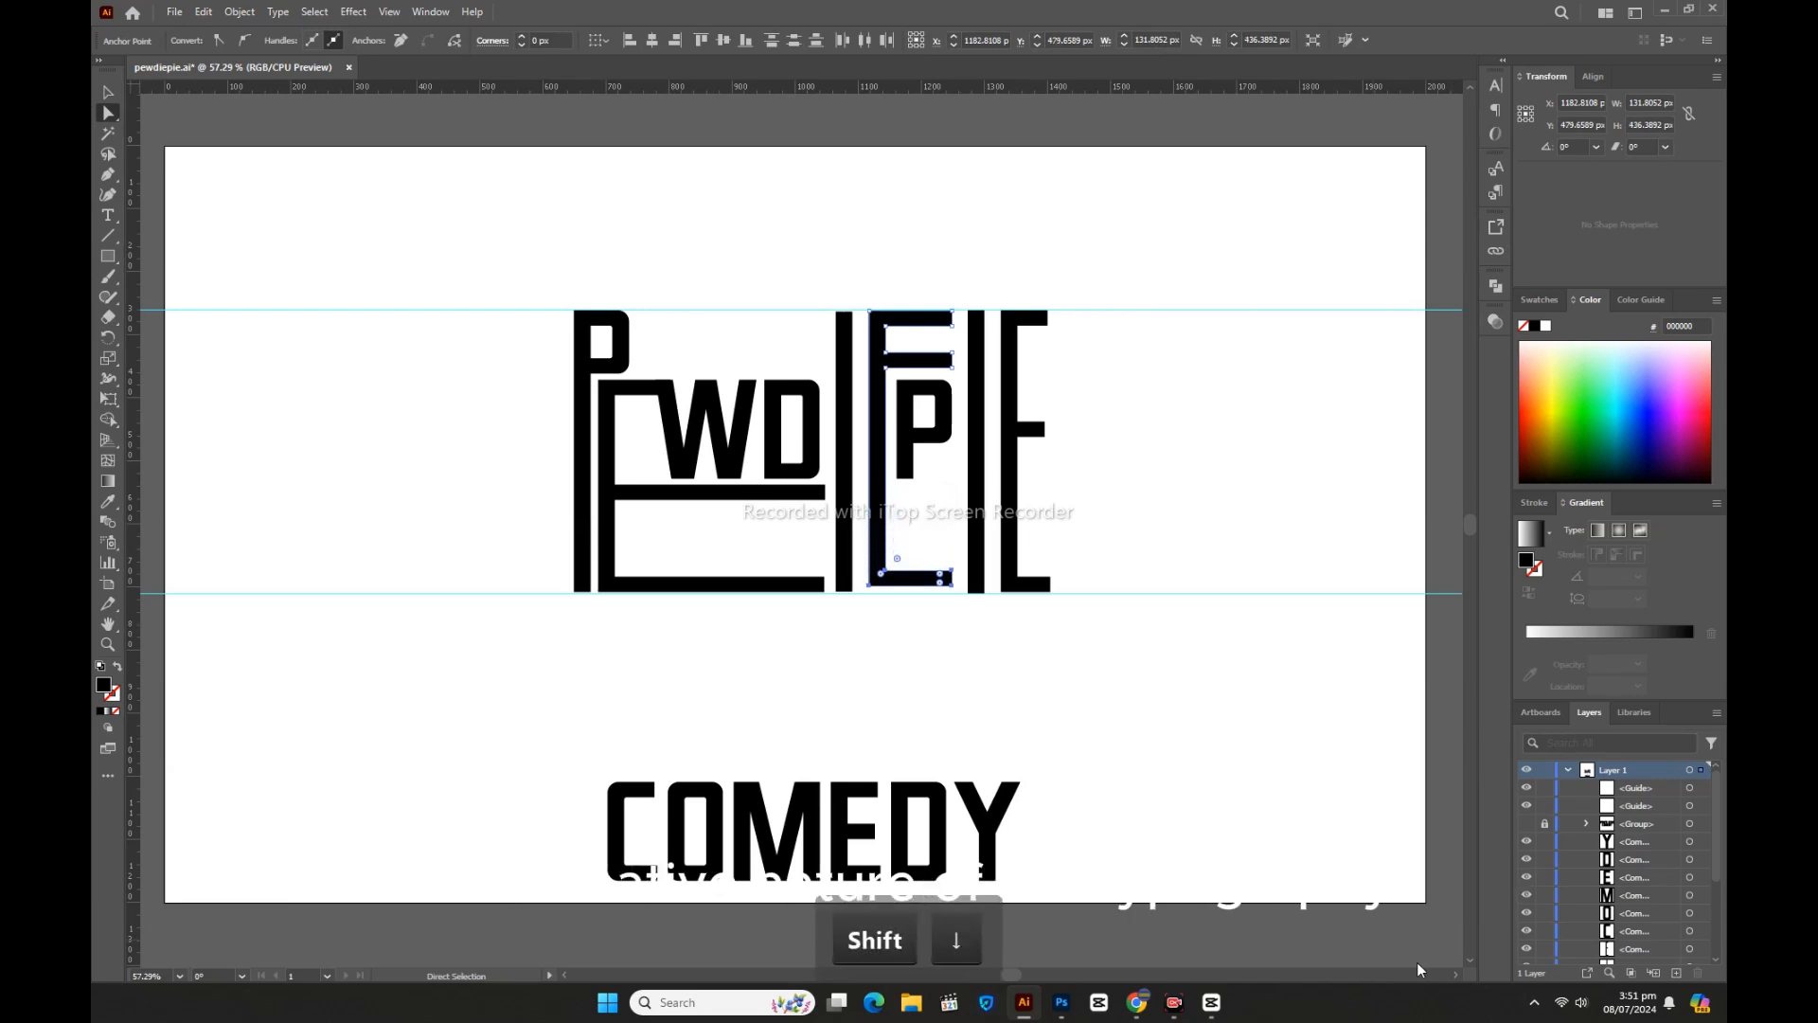
pyautogui.click(1201, 769)
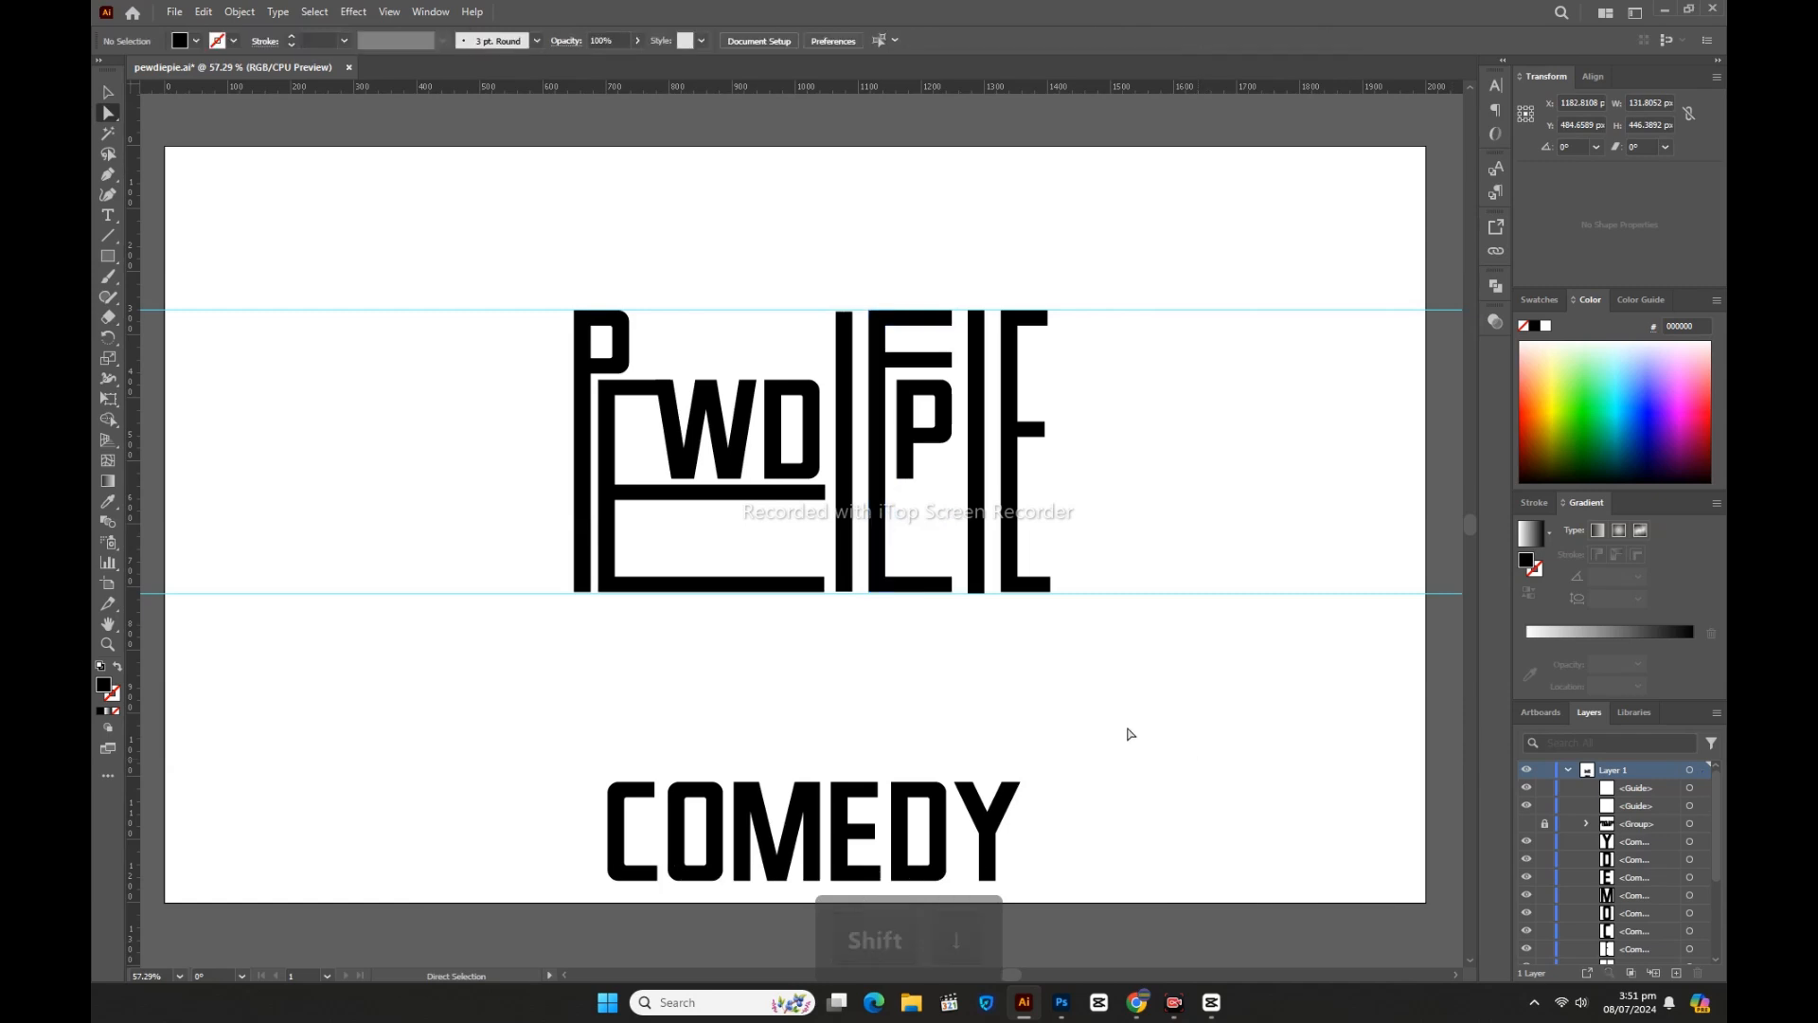
# Step: Move the small P down three Shift nudges into the E's lower half
pyautogui.click(107, 92)
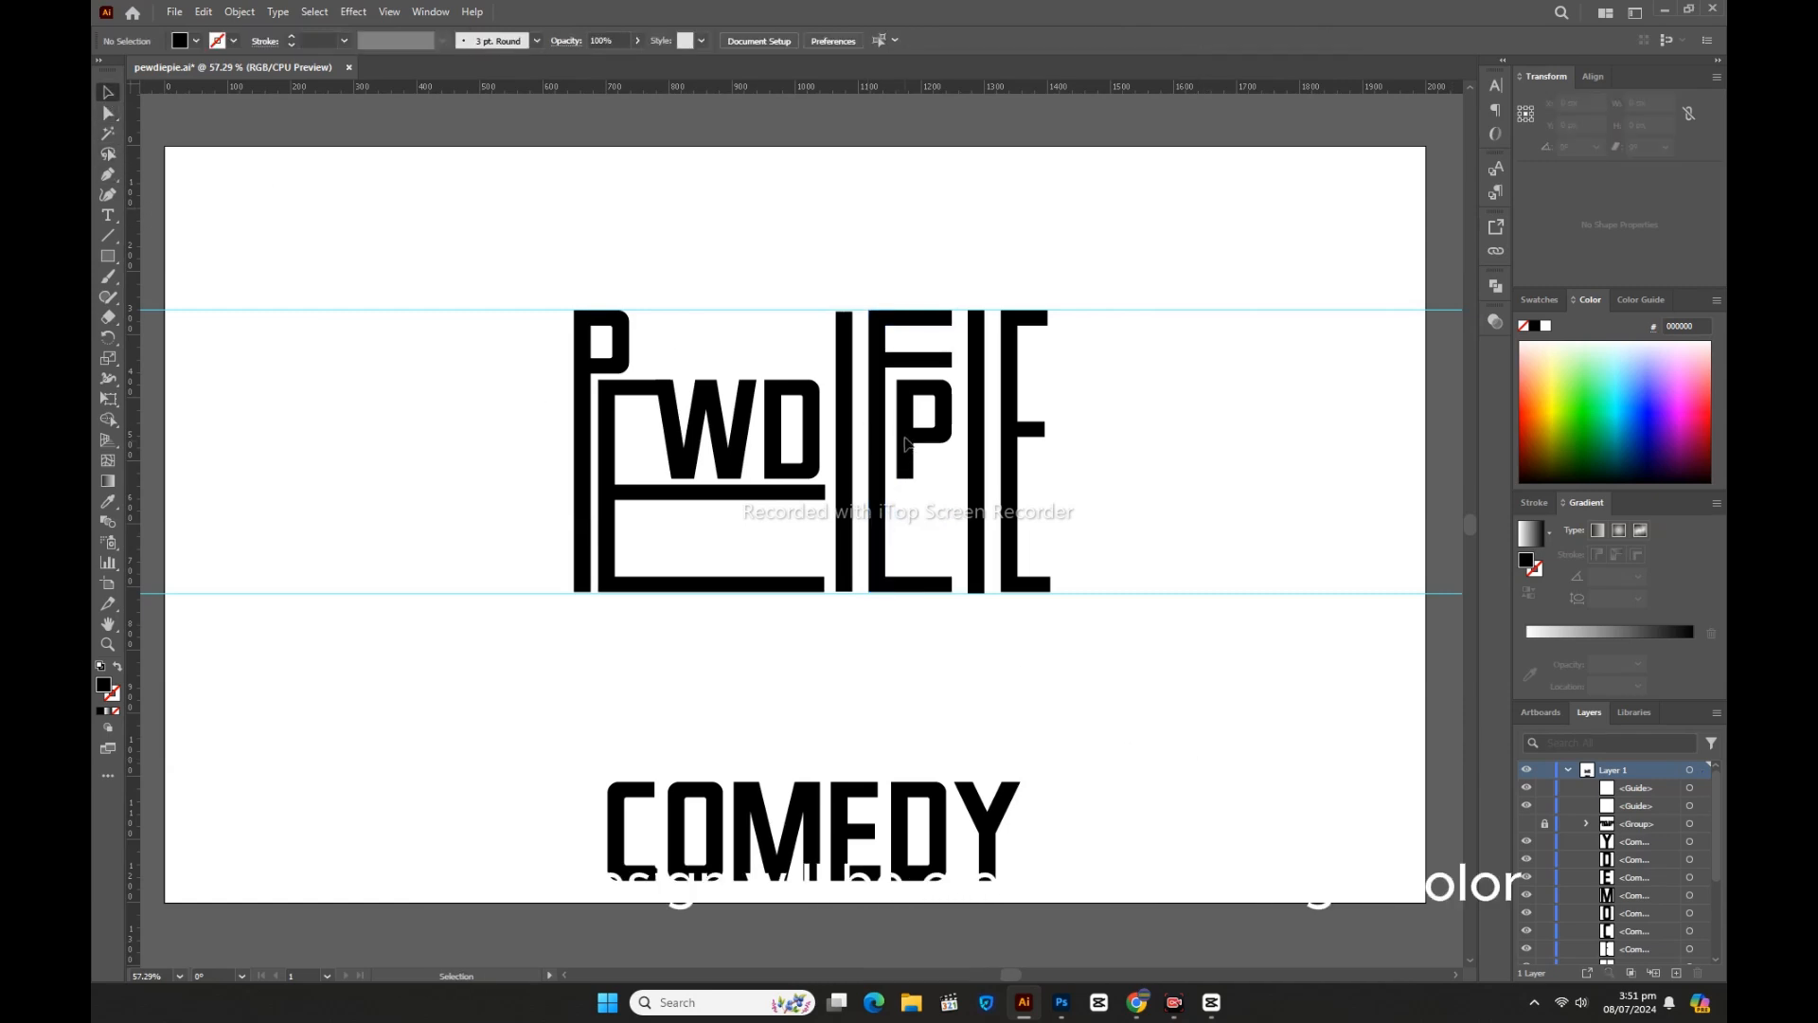
pyautogui.click(907, 443)
pyautogui.hotkey('shift', 'Down')
pyautogui.hotkey('shift', 'Down')
pyautogui.hotkey('shift', 'Down')
pyautogui.hotkey('shift', 'Down')
pyautogui.hotkey('shift', 'Down')
pyautogui.hotkey('shift', 'Down')
pyautogui.hotkey('shift', 'Down')
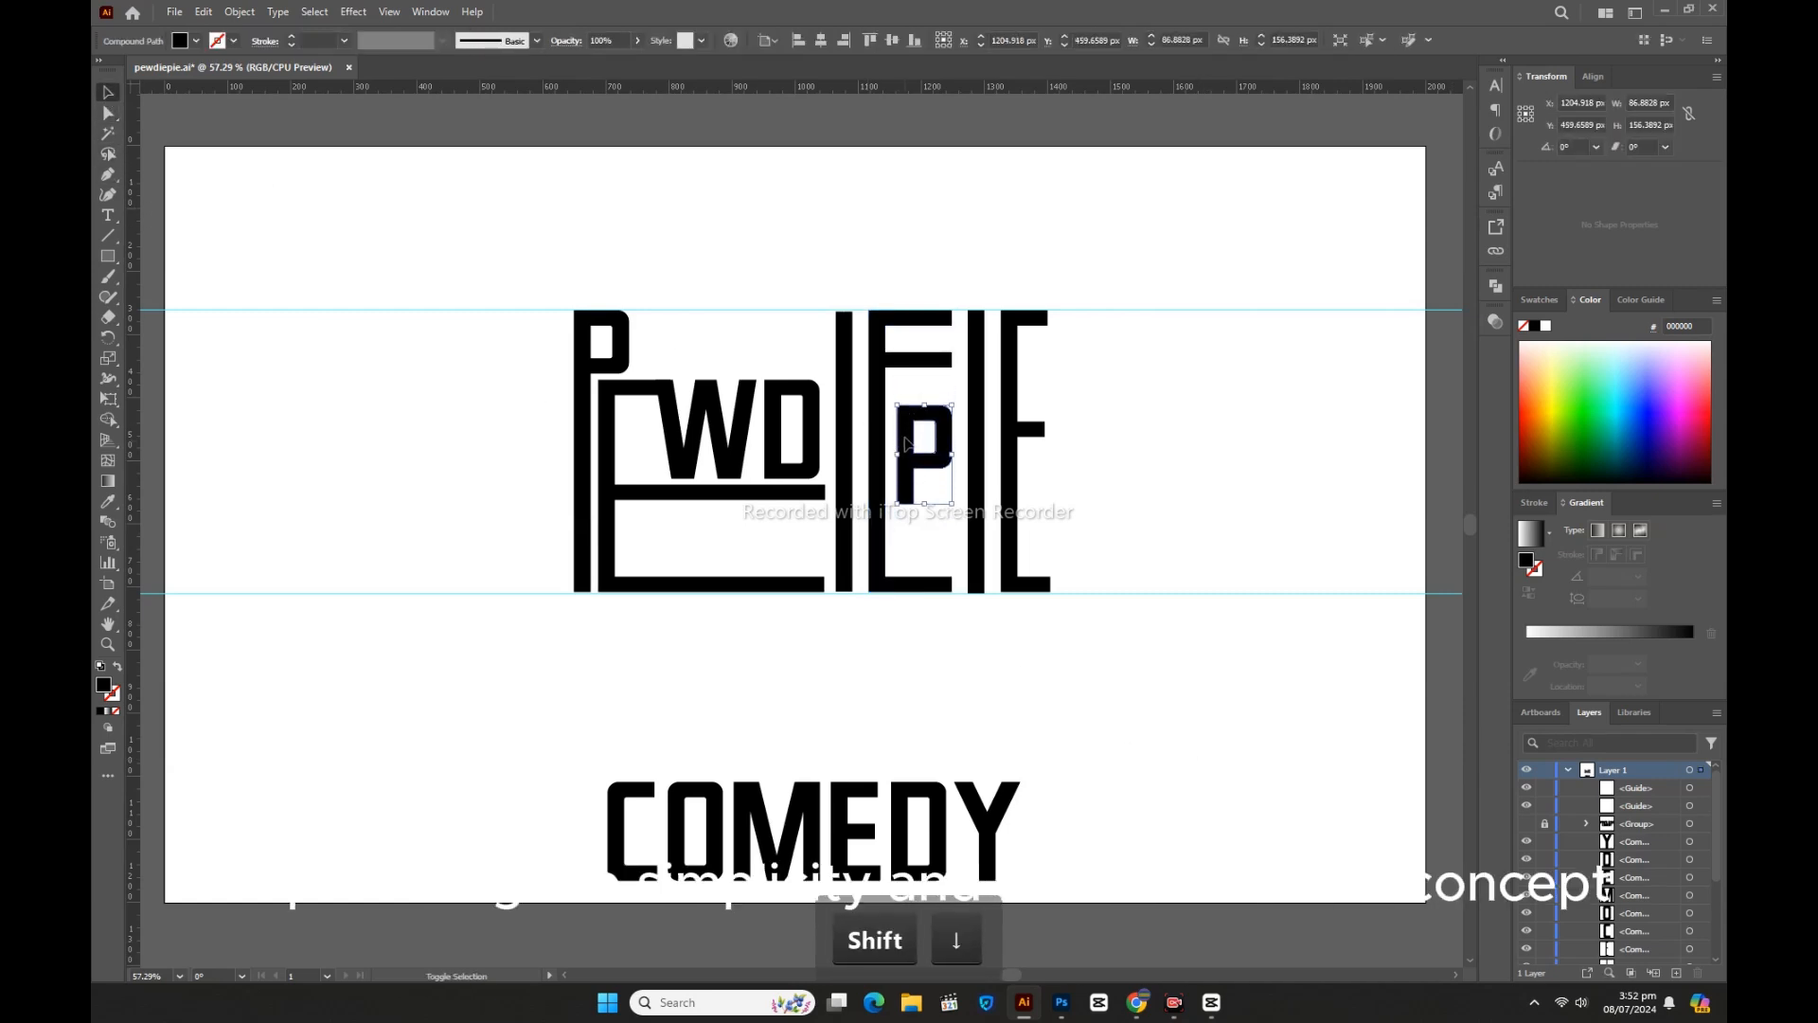
pyautogui.hotkey('shift', 'Down')
pyautogui.hotkey('shift', 'Down')
pyautogui.hotkey('shift', 'Down')
pyautogui.hotkey('shift', 'Down')
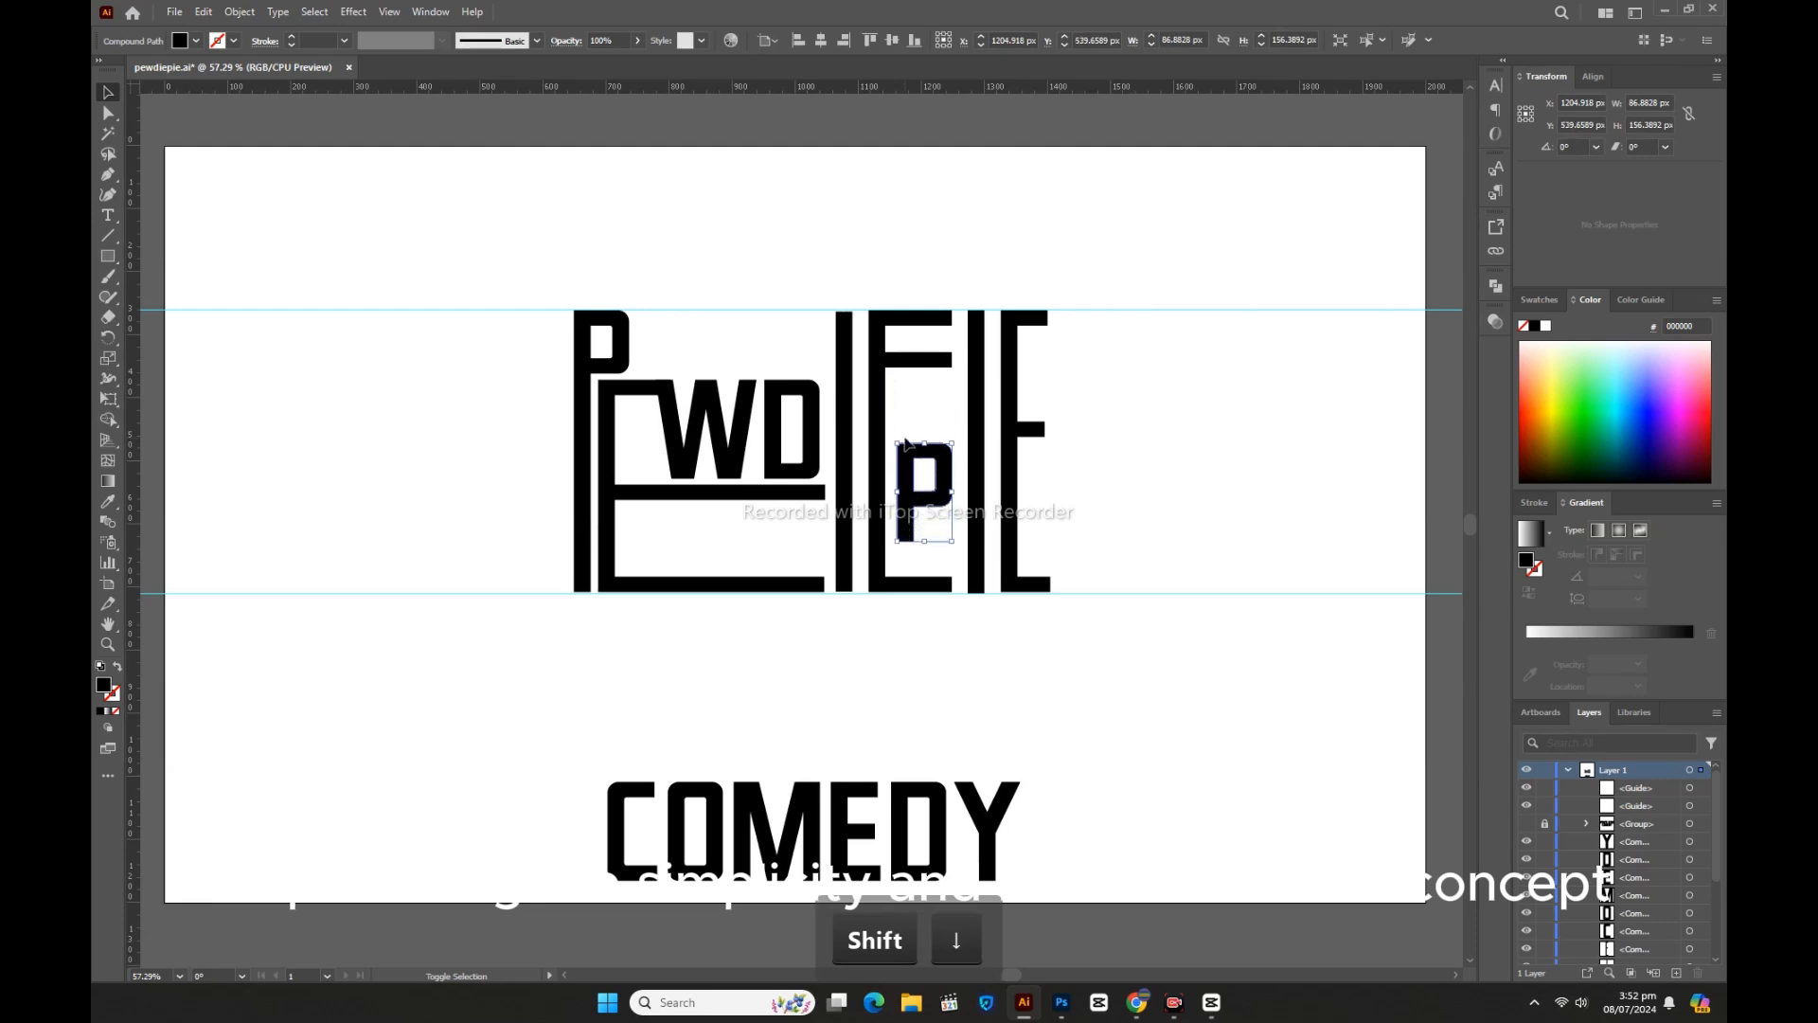
pyautogui.hotkey('shift', 'Down')
pyautogui.hotkey('shift', 'Down')
pyautogui.hotkey('shift', 'Down')
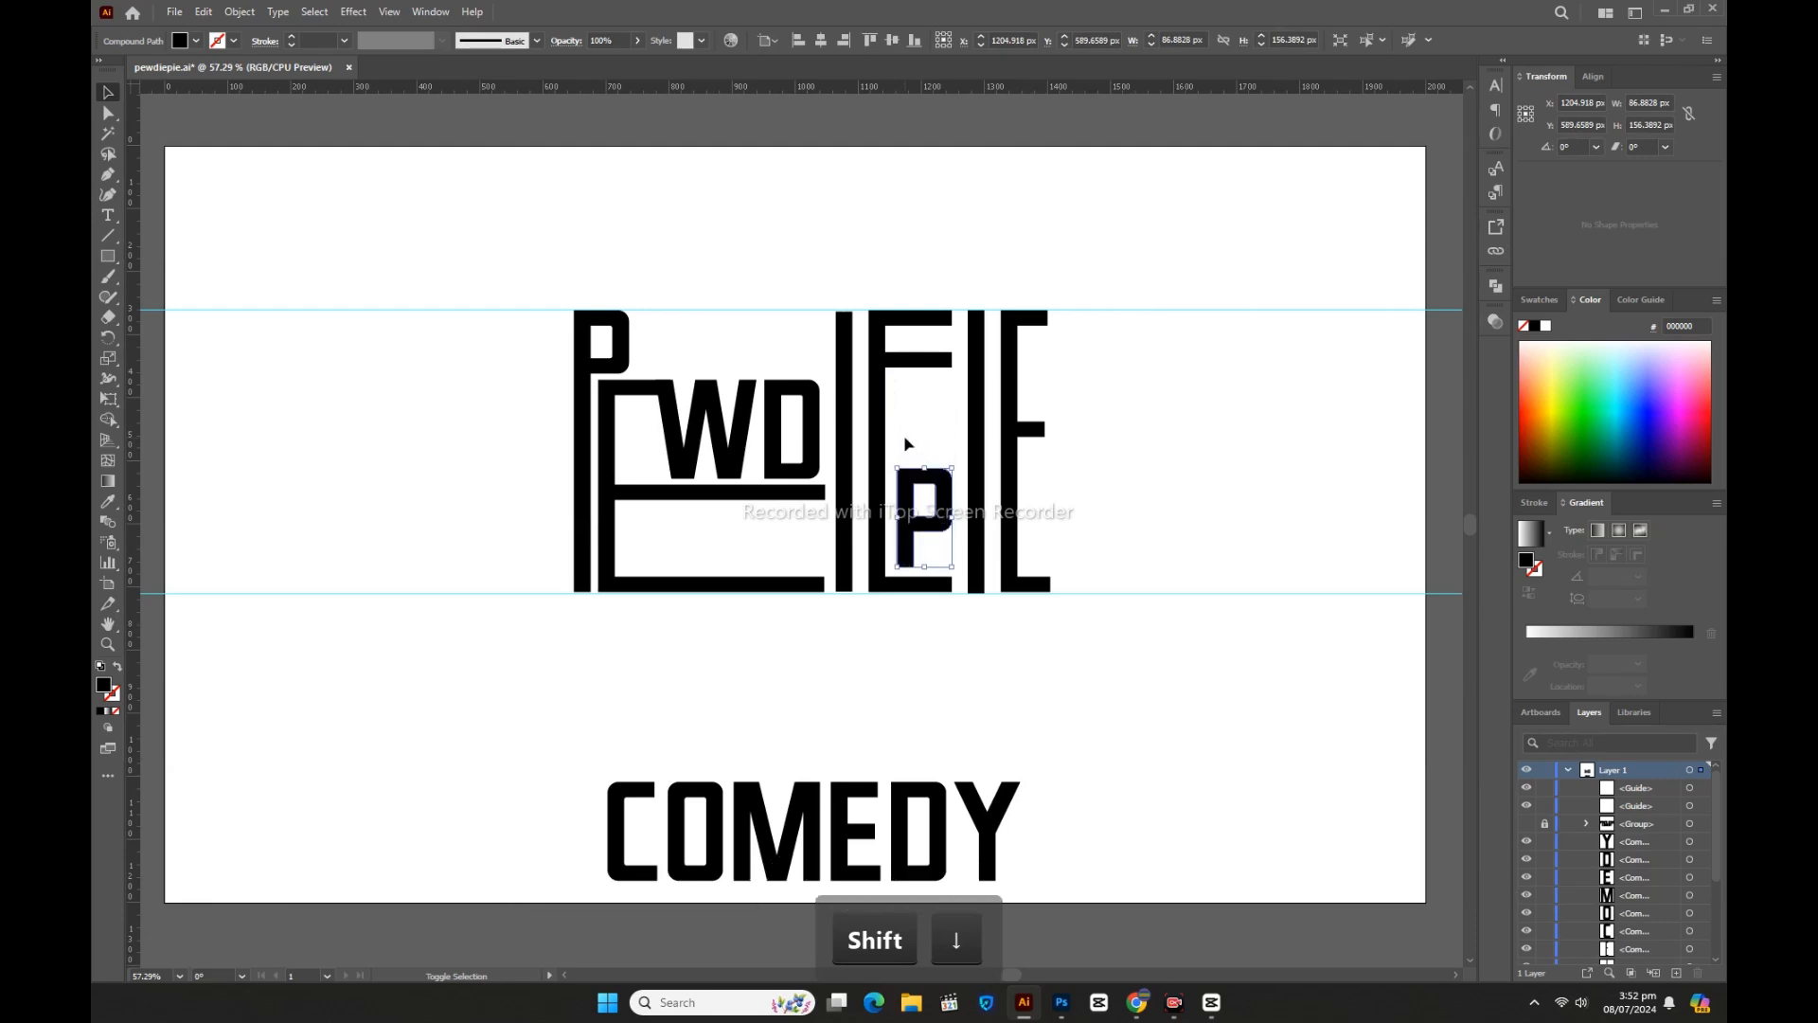
pyautogui.click(938, 425)
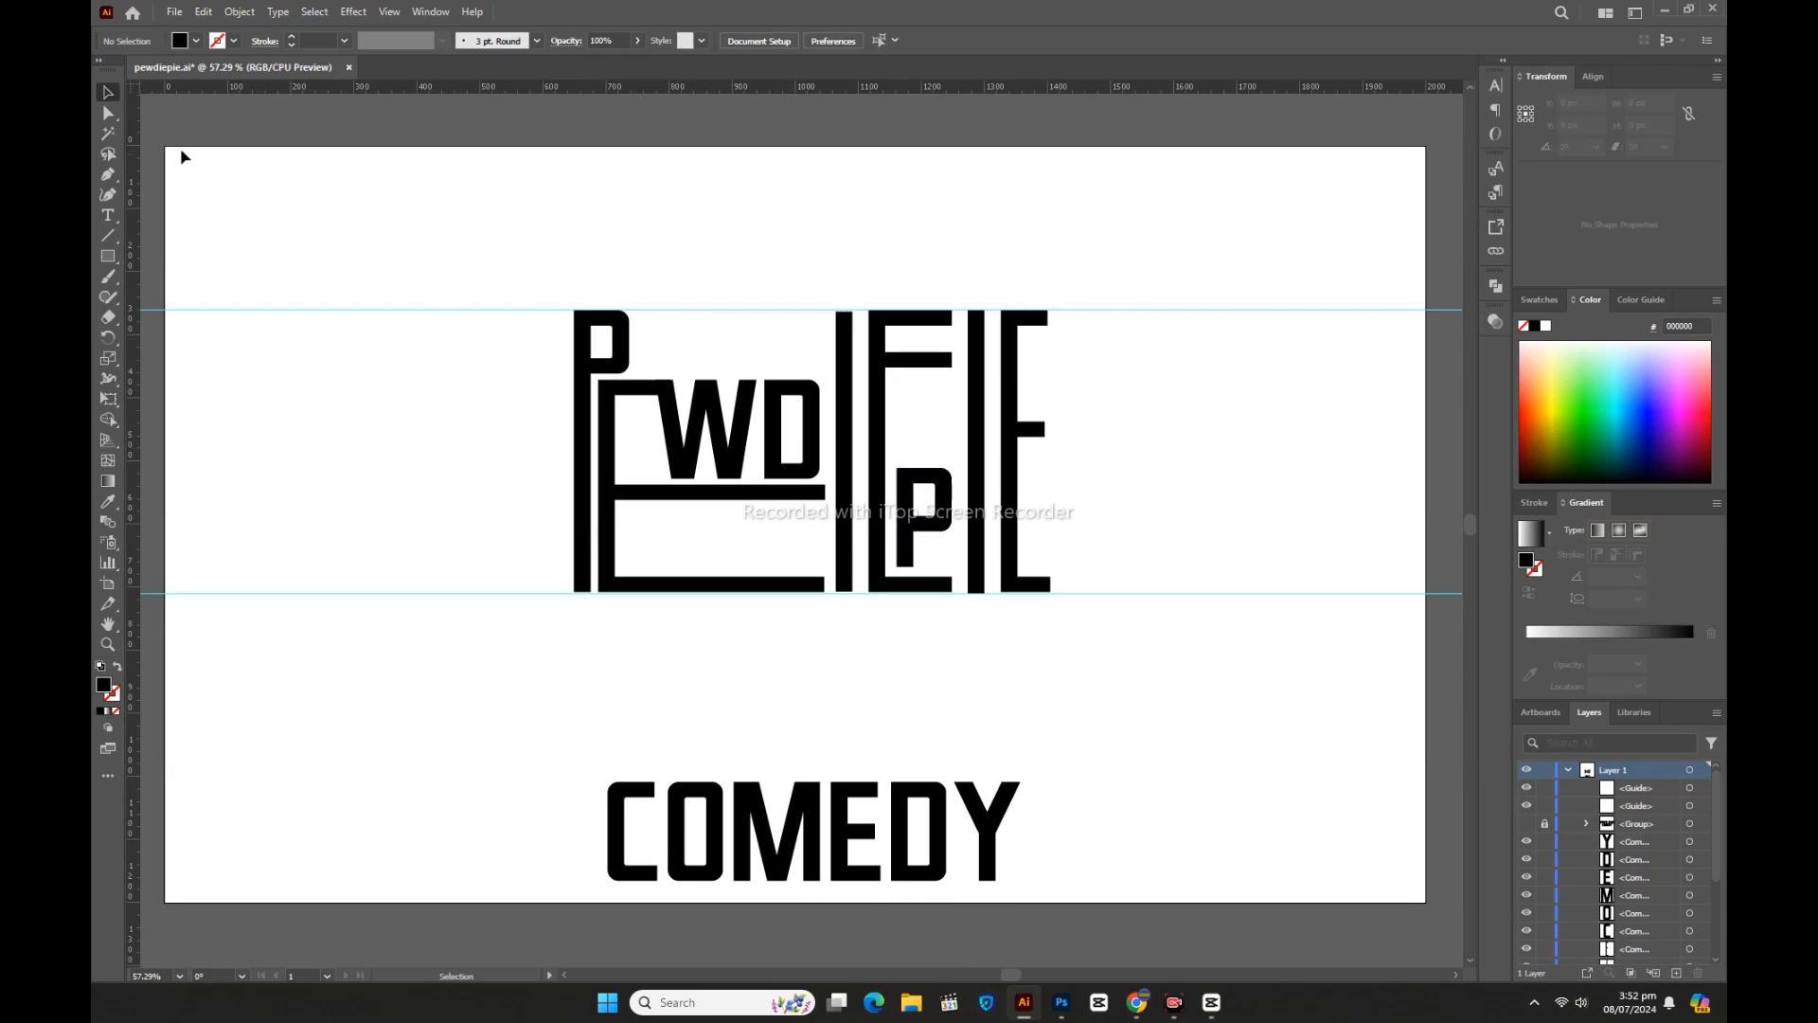
# Step: Lower the middle E's centre bar with two Shift+Down nudges
pyautogui.click(110, 116)
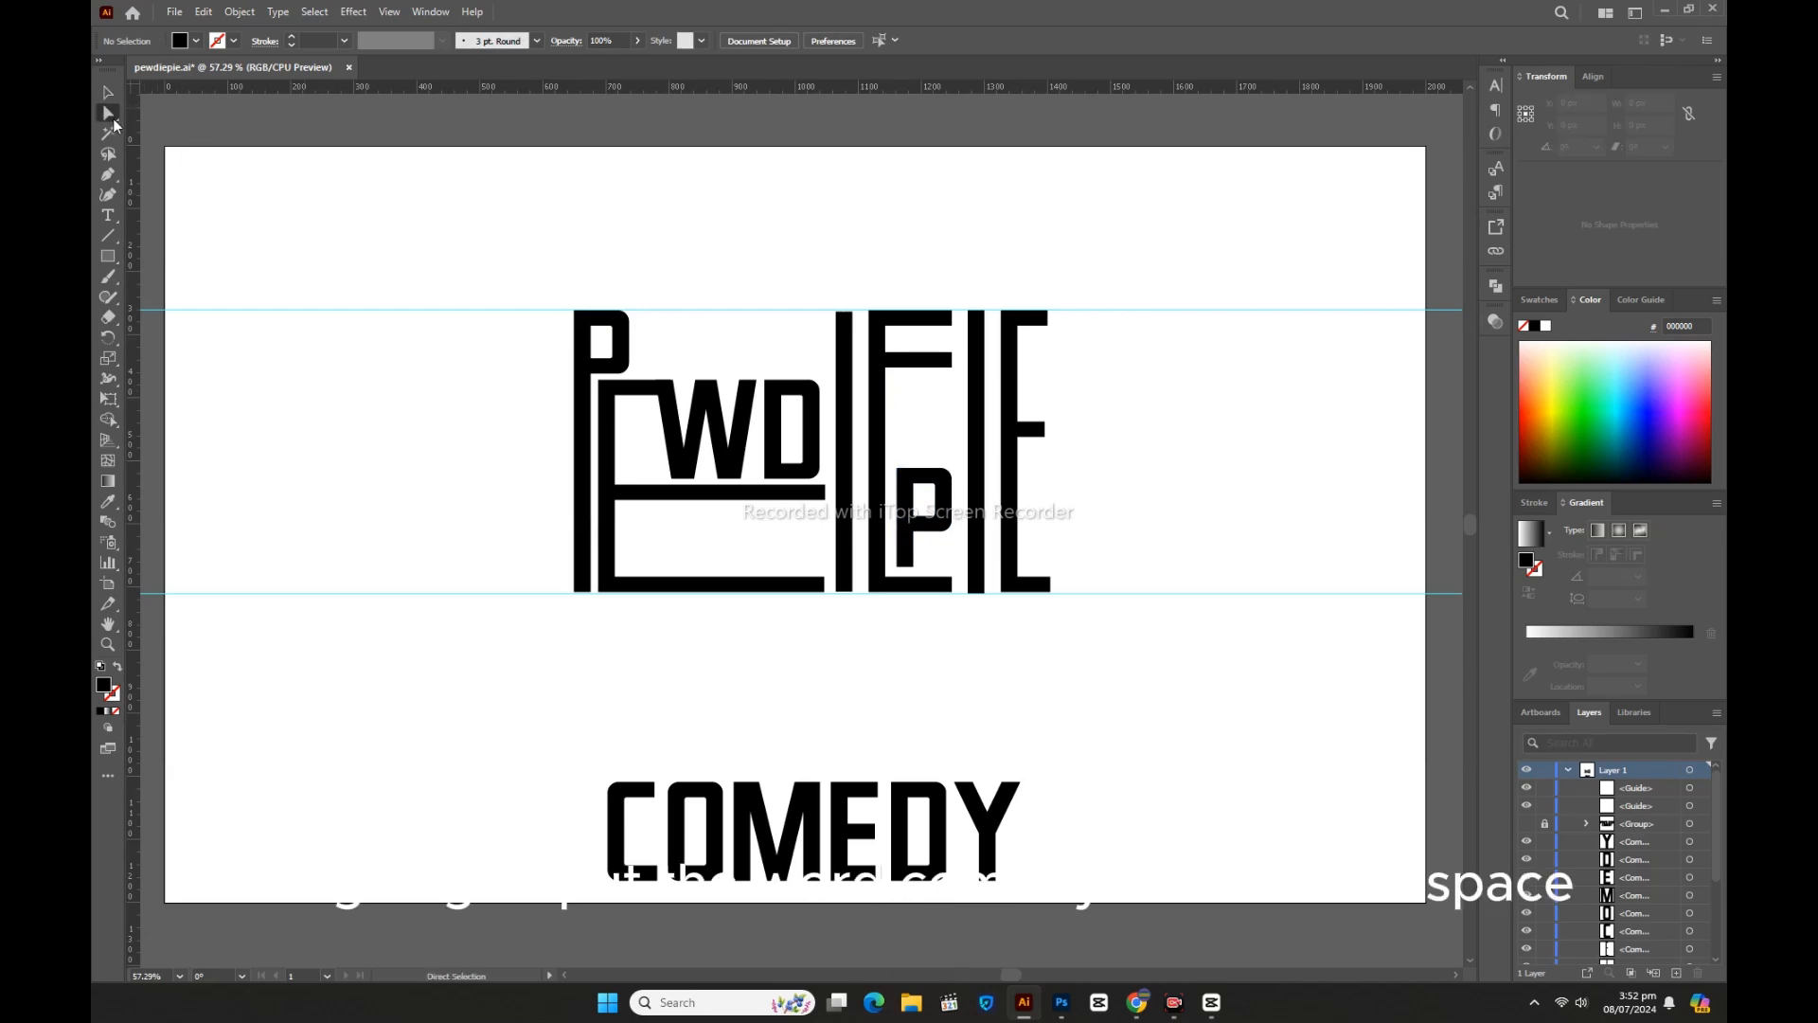
pyautogui.moveTo(950, 358); pyautogui.dragTo(878, 383)
pyautogui.hotkey('shift', 'Down')
pyautogui.hotkey('shift', 'Down')
pyautogui.hotkey('shift', 'Down')
pyautogui.hotkey('shift', 'Down')
pyautogui.hotkey('shift', 'Down')
pyautogui.hotkey('shift', 'Down')
pyautogui.hotkey('shift', 'Down')
pyautogui.hotkey('shift', 'Down')
pyautogui.hotkey('shift', 'Down')
pyautogui.hotkey('shift', 'Down')
pyautogui.hotkey('shift', 'Down')
pyautogui.hotkey('shift', 'Down')
pyautogui.hotkey('shift', 'Down')
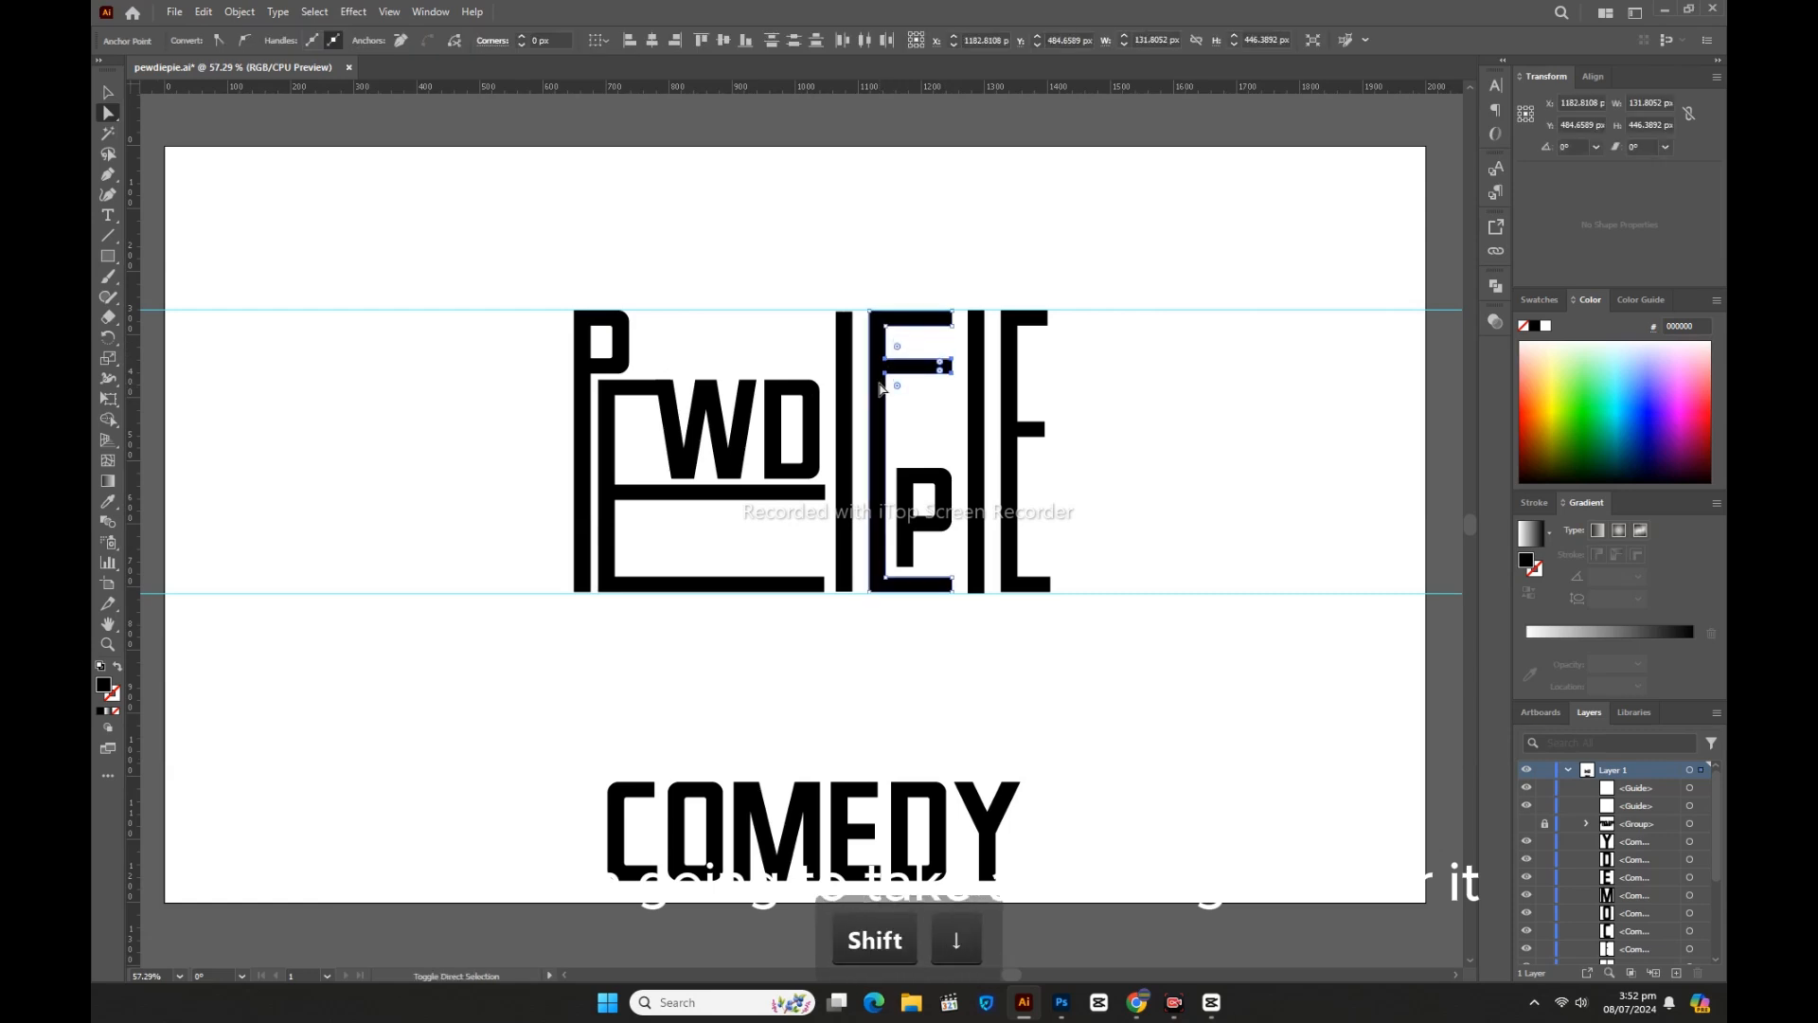
pyautogui.hotkey('shift', 'Down')
pyautogui.hotkey('shift', 'Down')
pyautogui.hotkey('shift', 'Down')
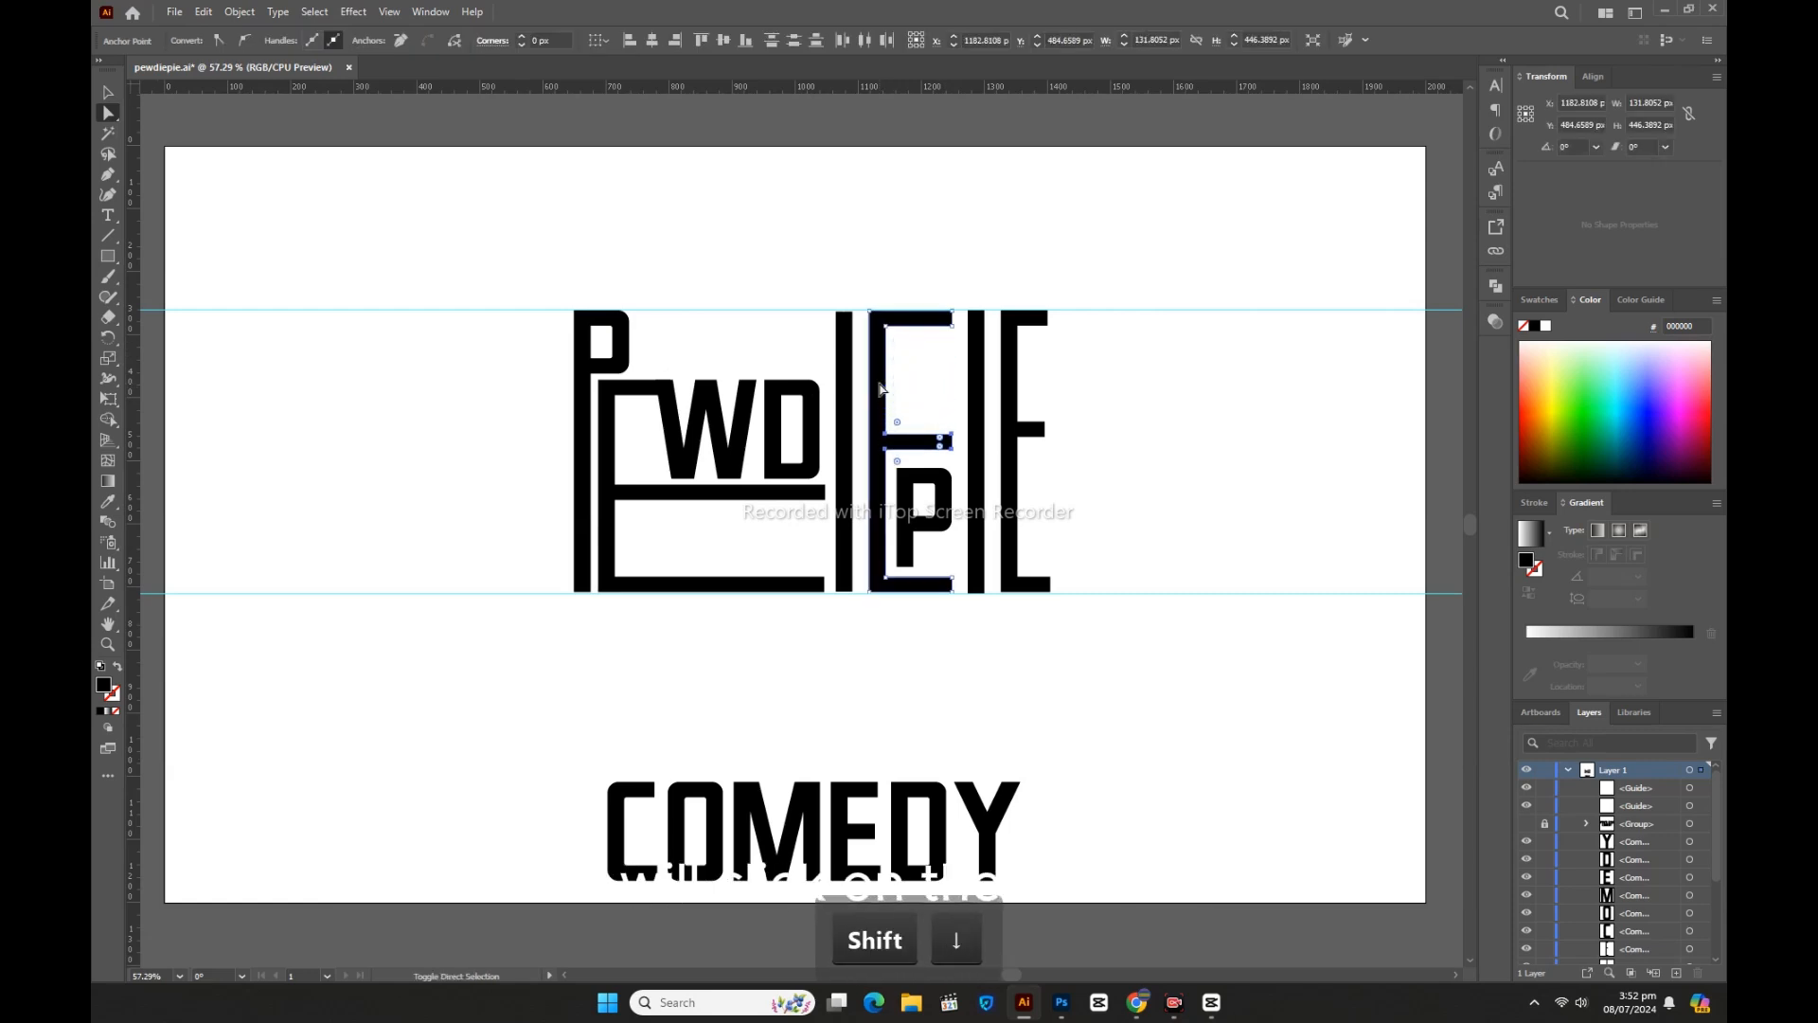
pyautogui.click(107, 92)
pyautogui.click(338, 613)
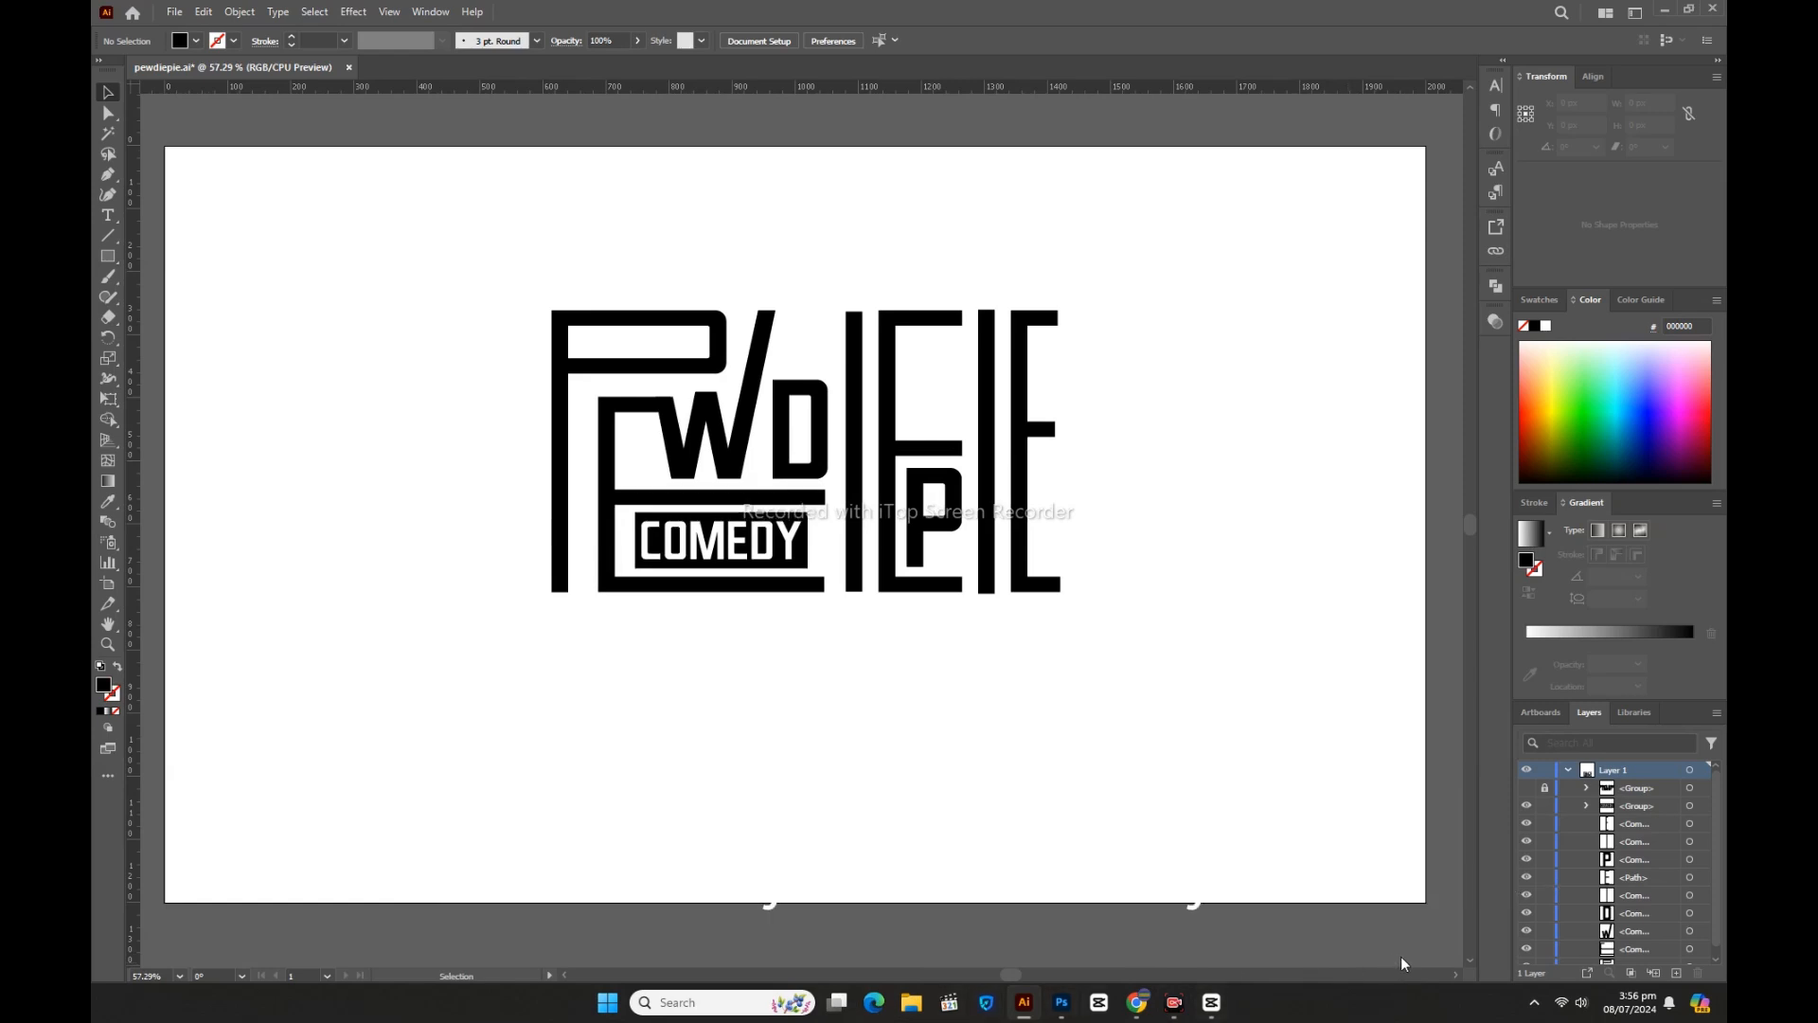
# Step: Apply Effect > Path > Offset Path at 4 px to the whole logo
pyautogui.moveTo(432, 272); pyautogui.dragTo(1106, 511)
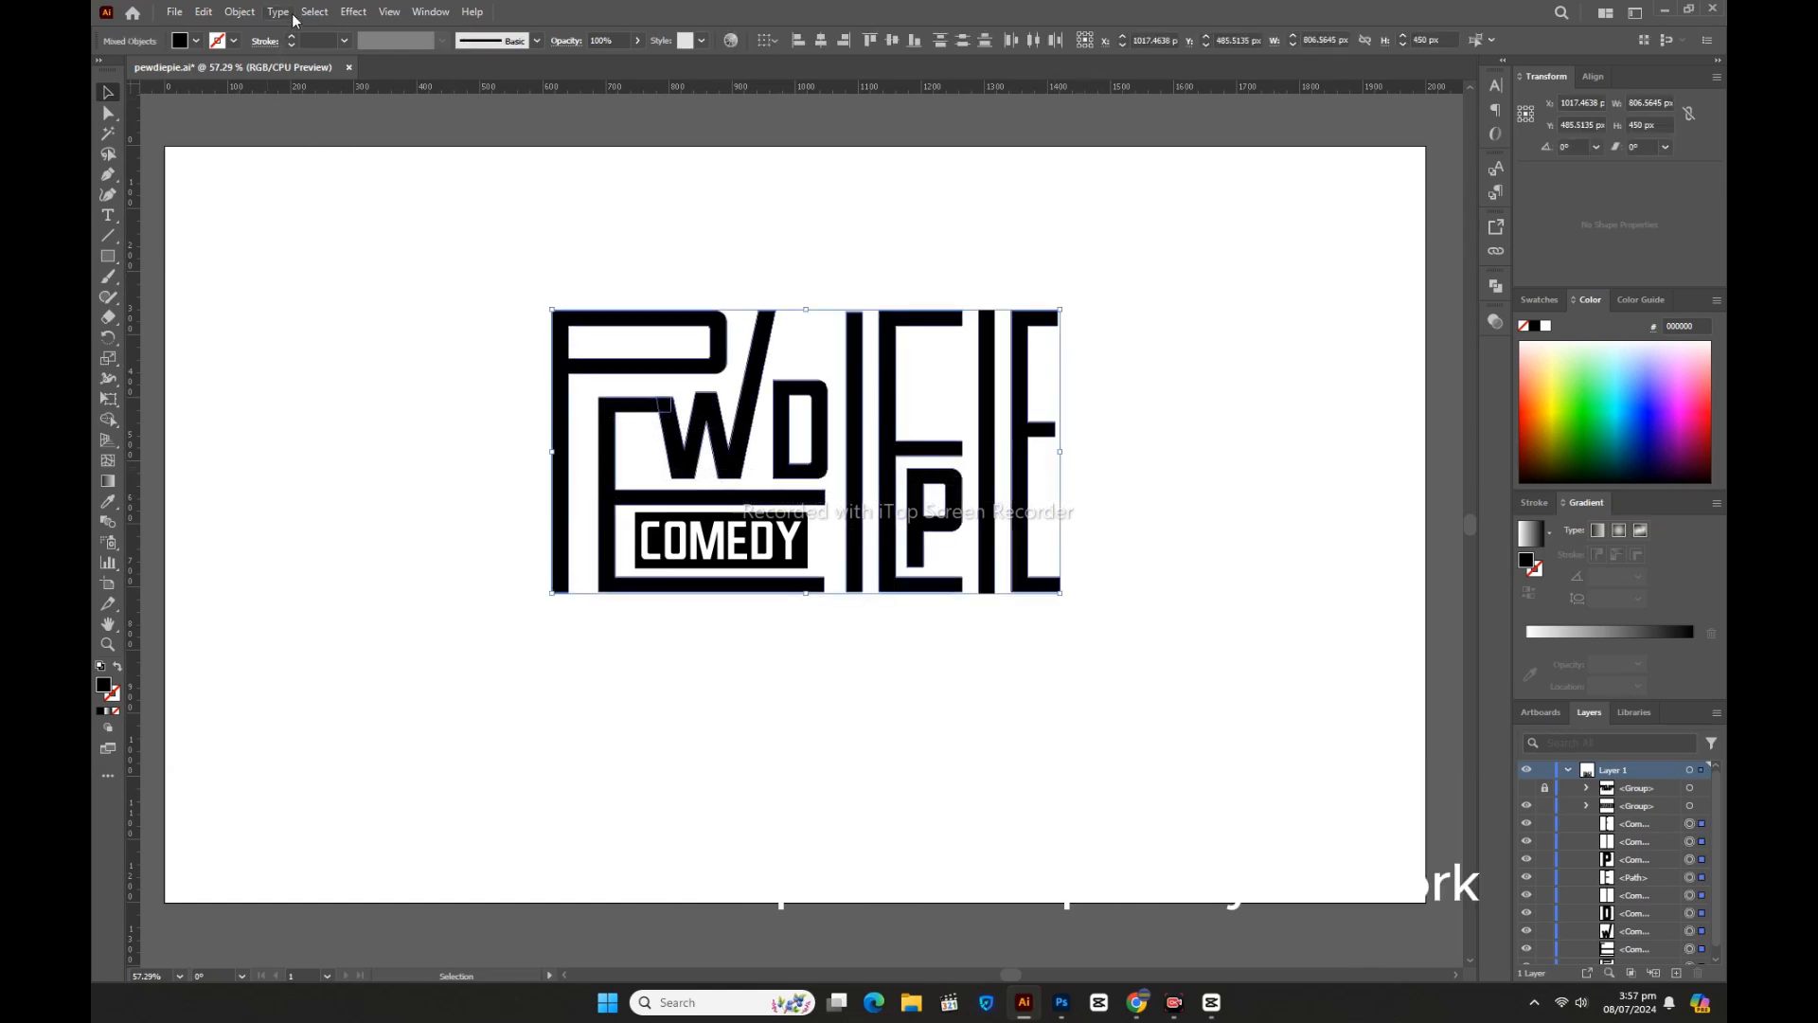
pyautogui.click(354, 12)
pyautogui.moveTo(395, 173)
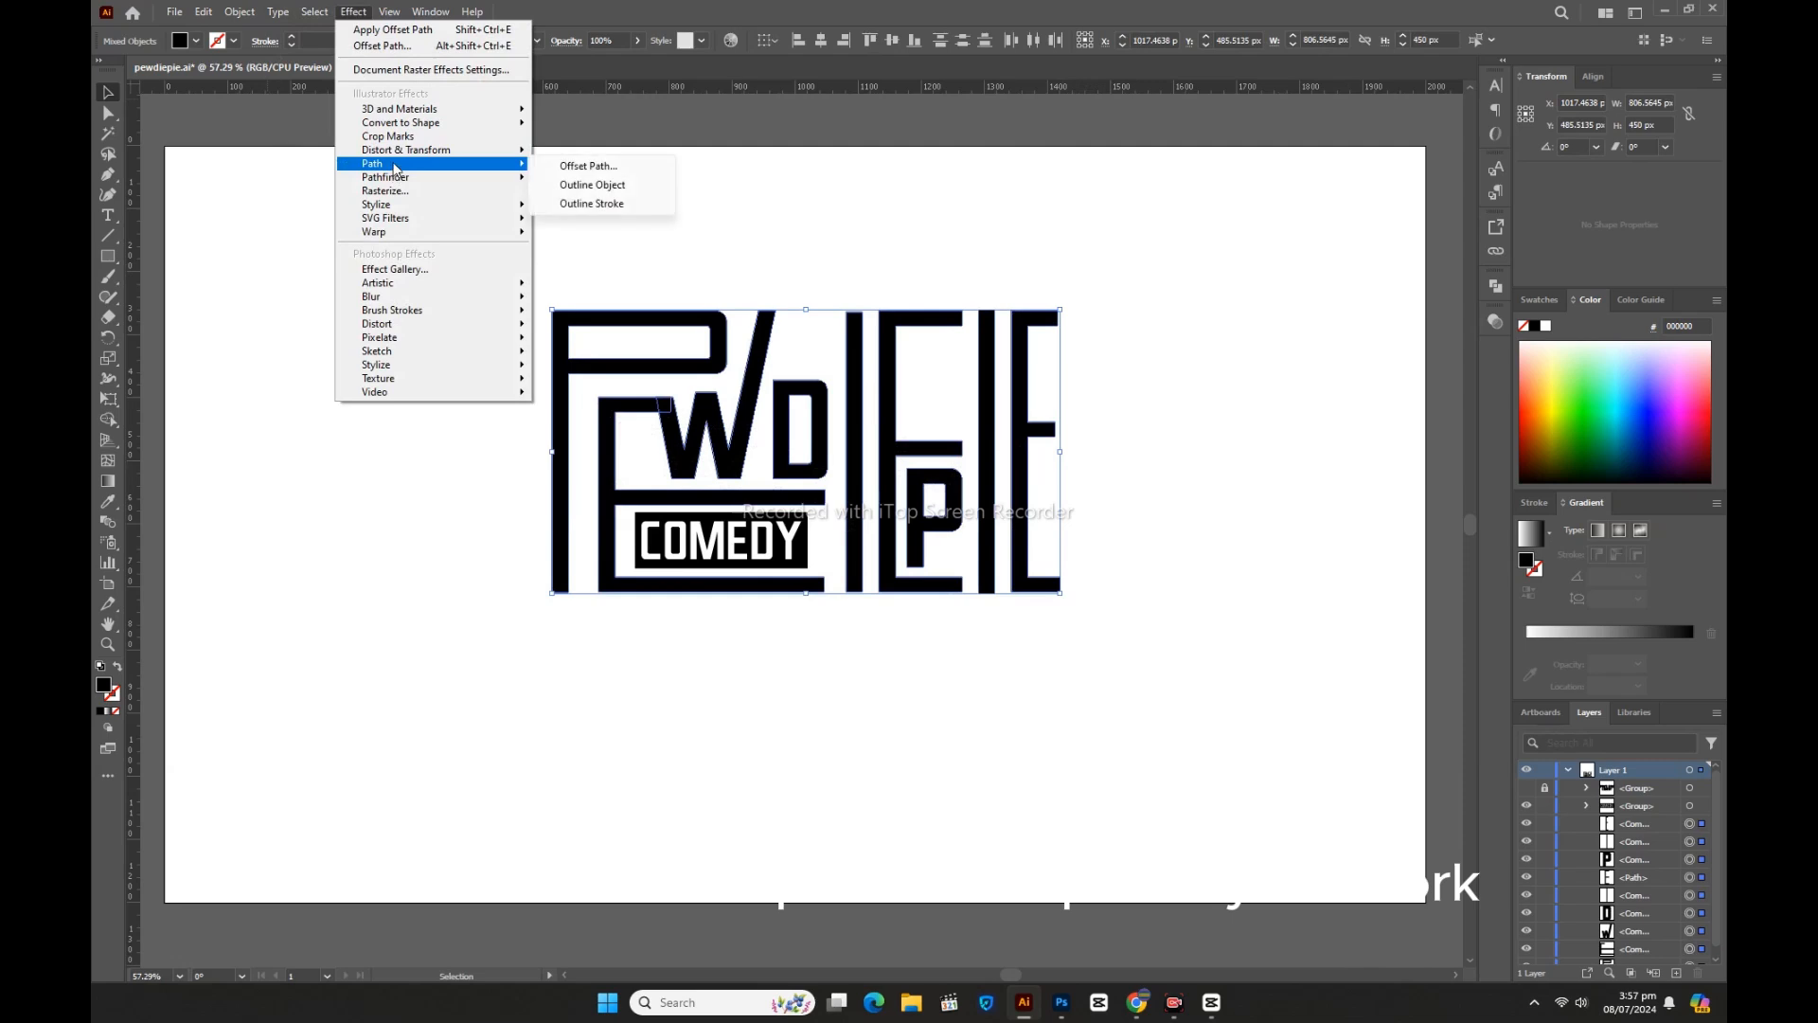
pyautogui.click(581, 168)
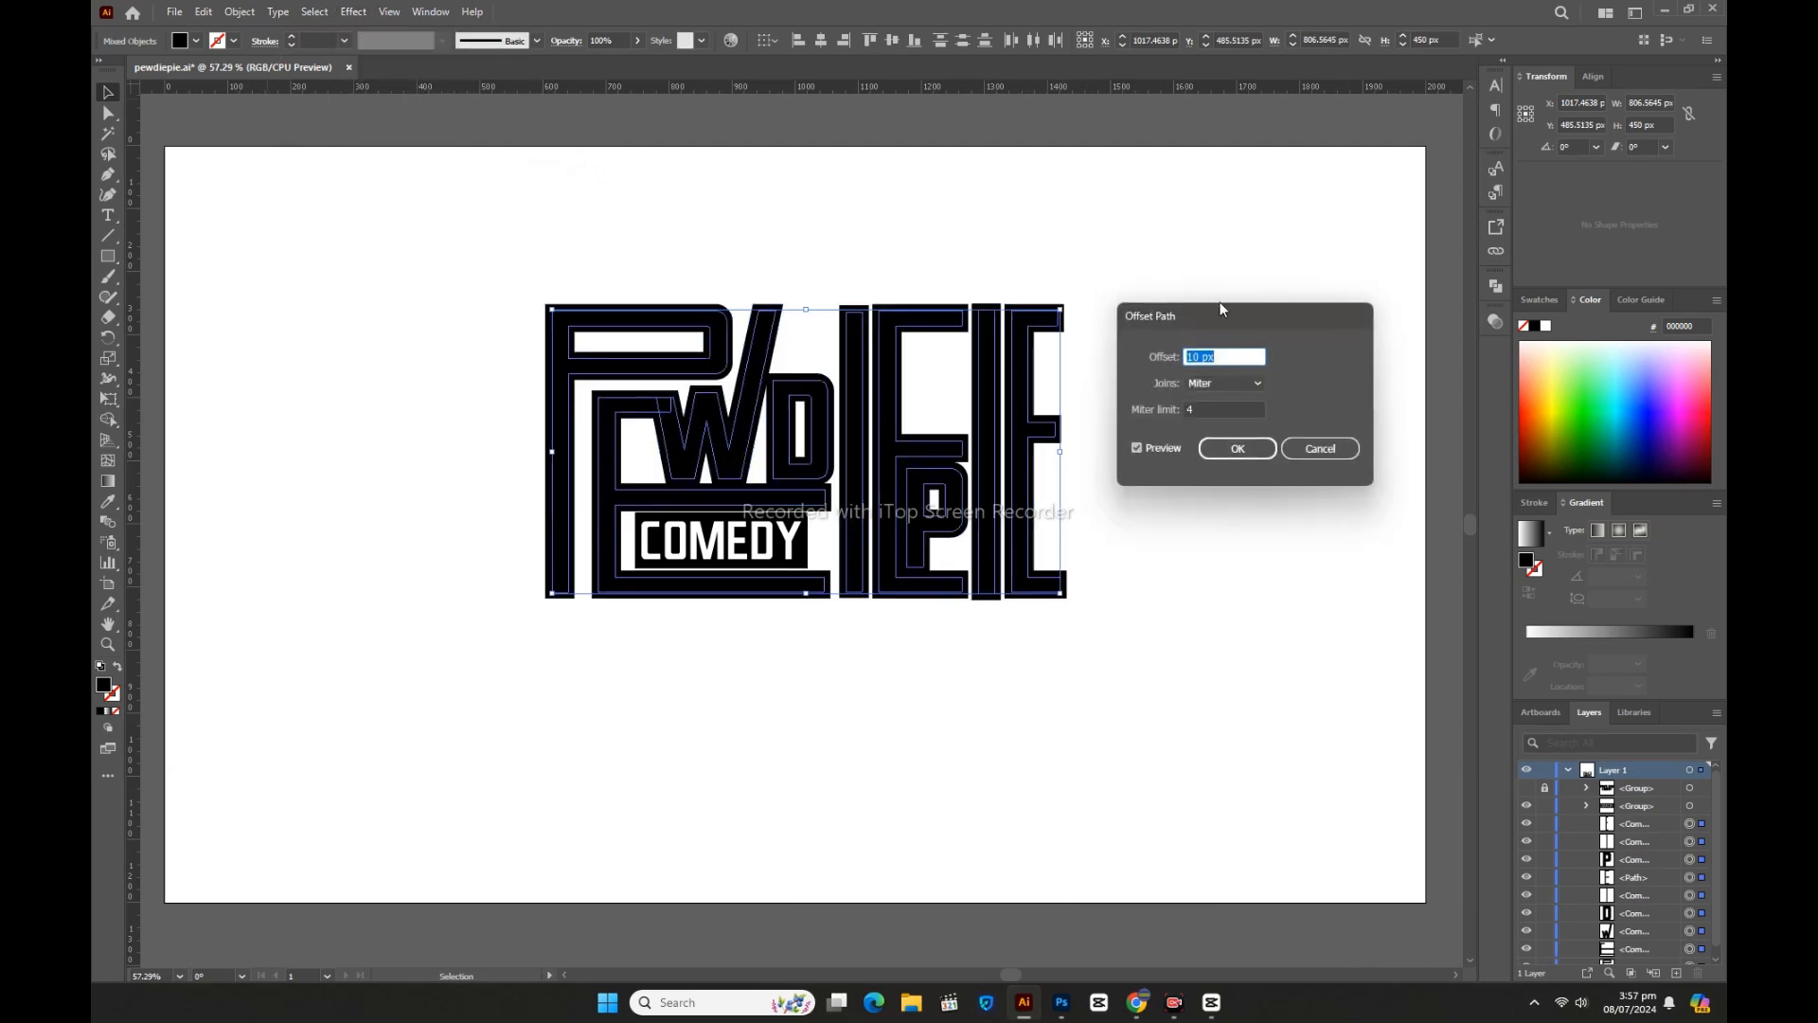
pyautogui.moveTo(1223, 316); pyautogui.dragTo(798, 625)
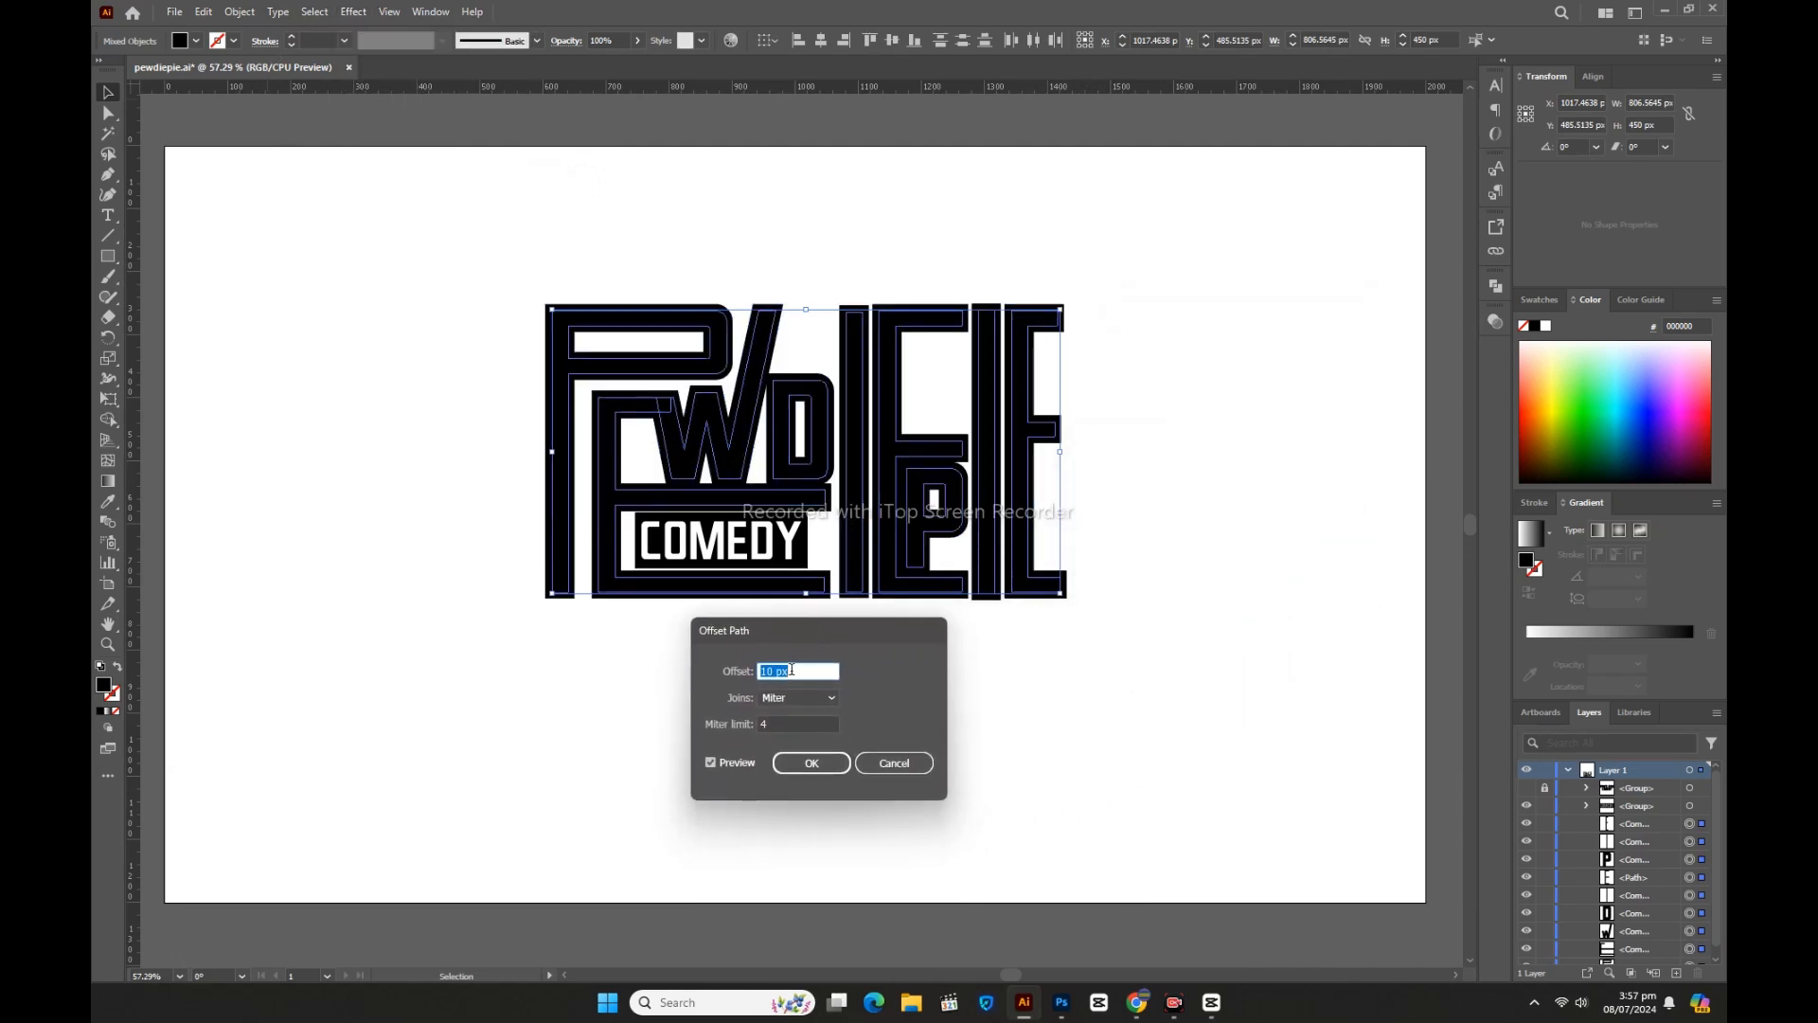
pyautogui.click(807, 670)
pyautogui.press('Down')
pyautogui.press('Down')
pyautogui.press('Down')
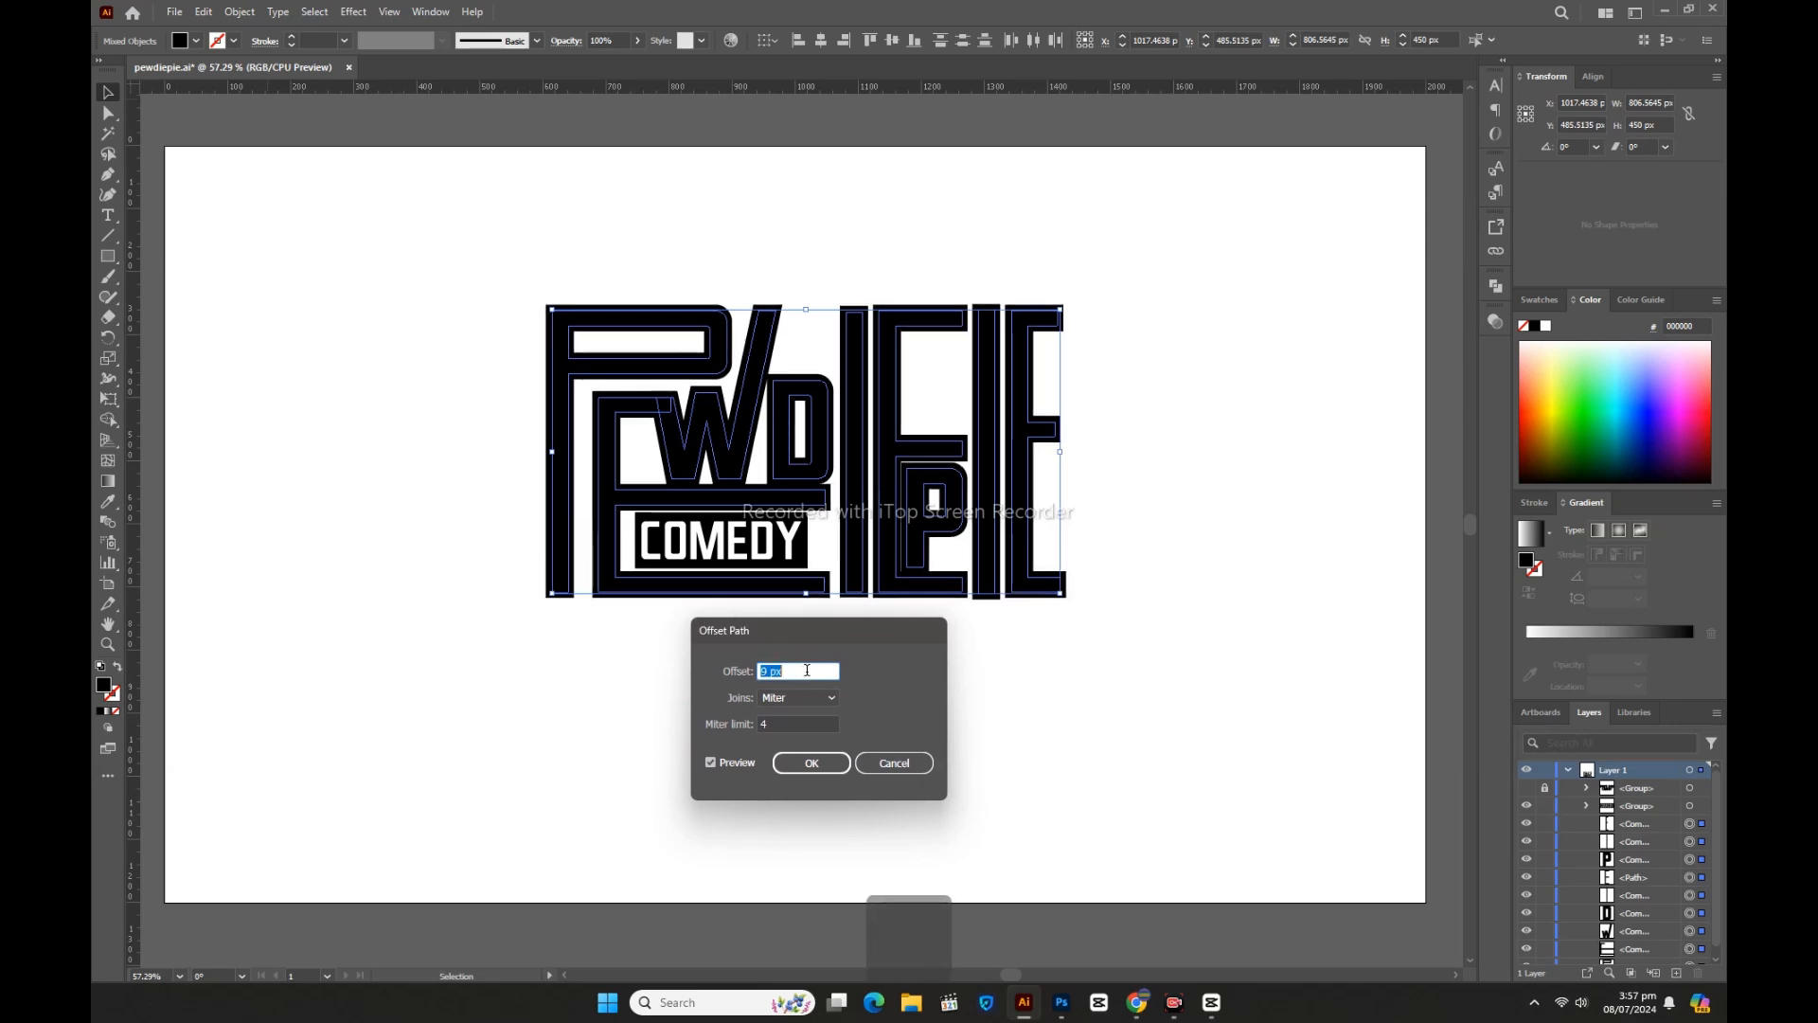
pyautogui.press('Down')
pyautogui.press('Down')
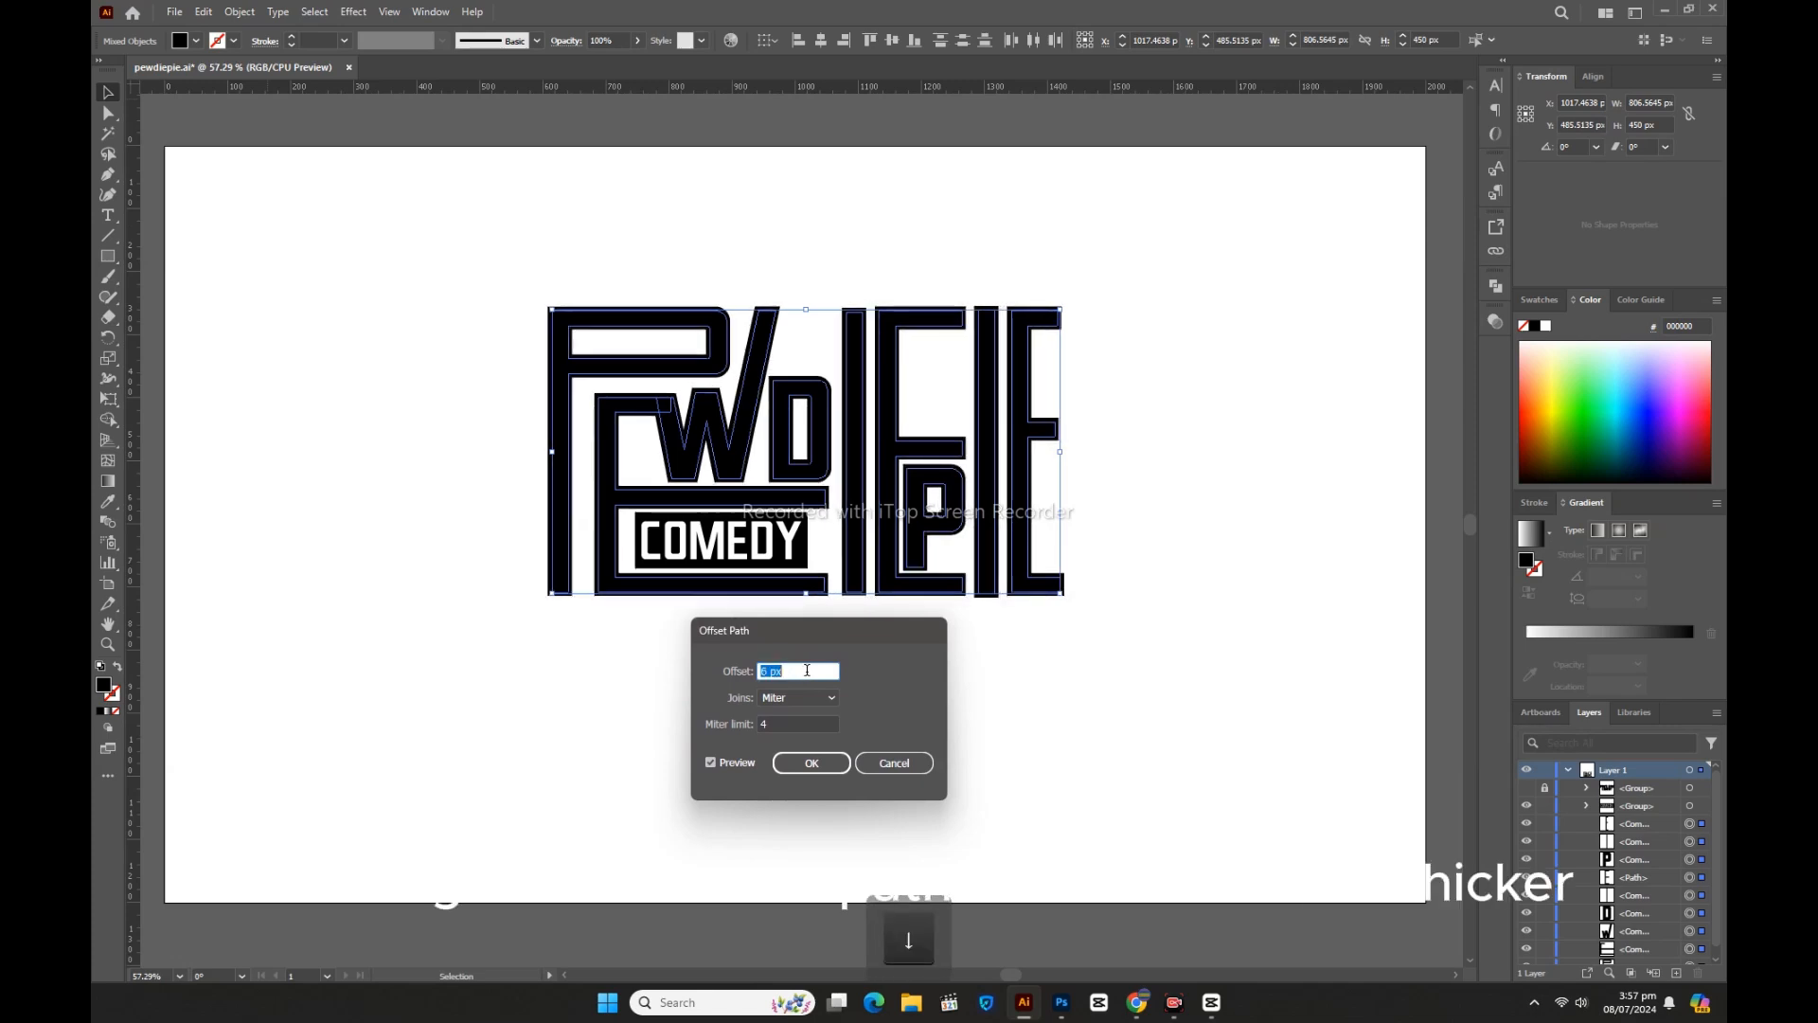
pyautogui.press('Down')
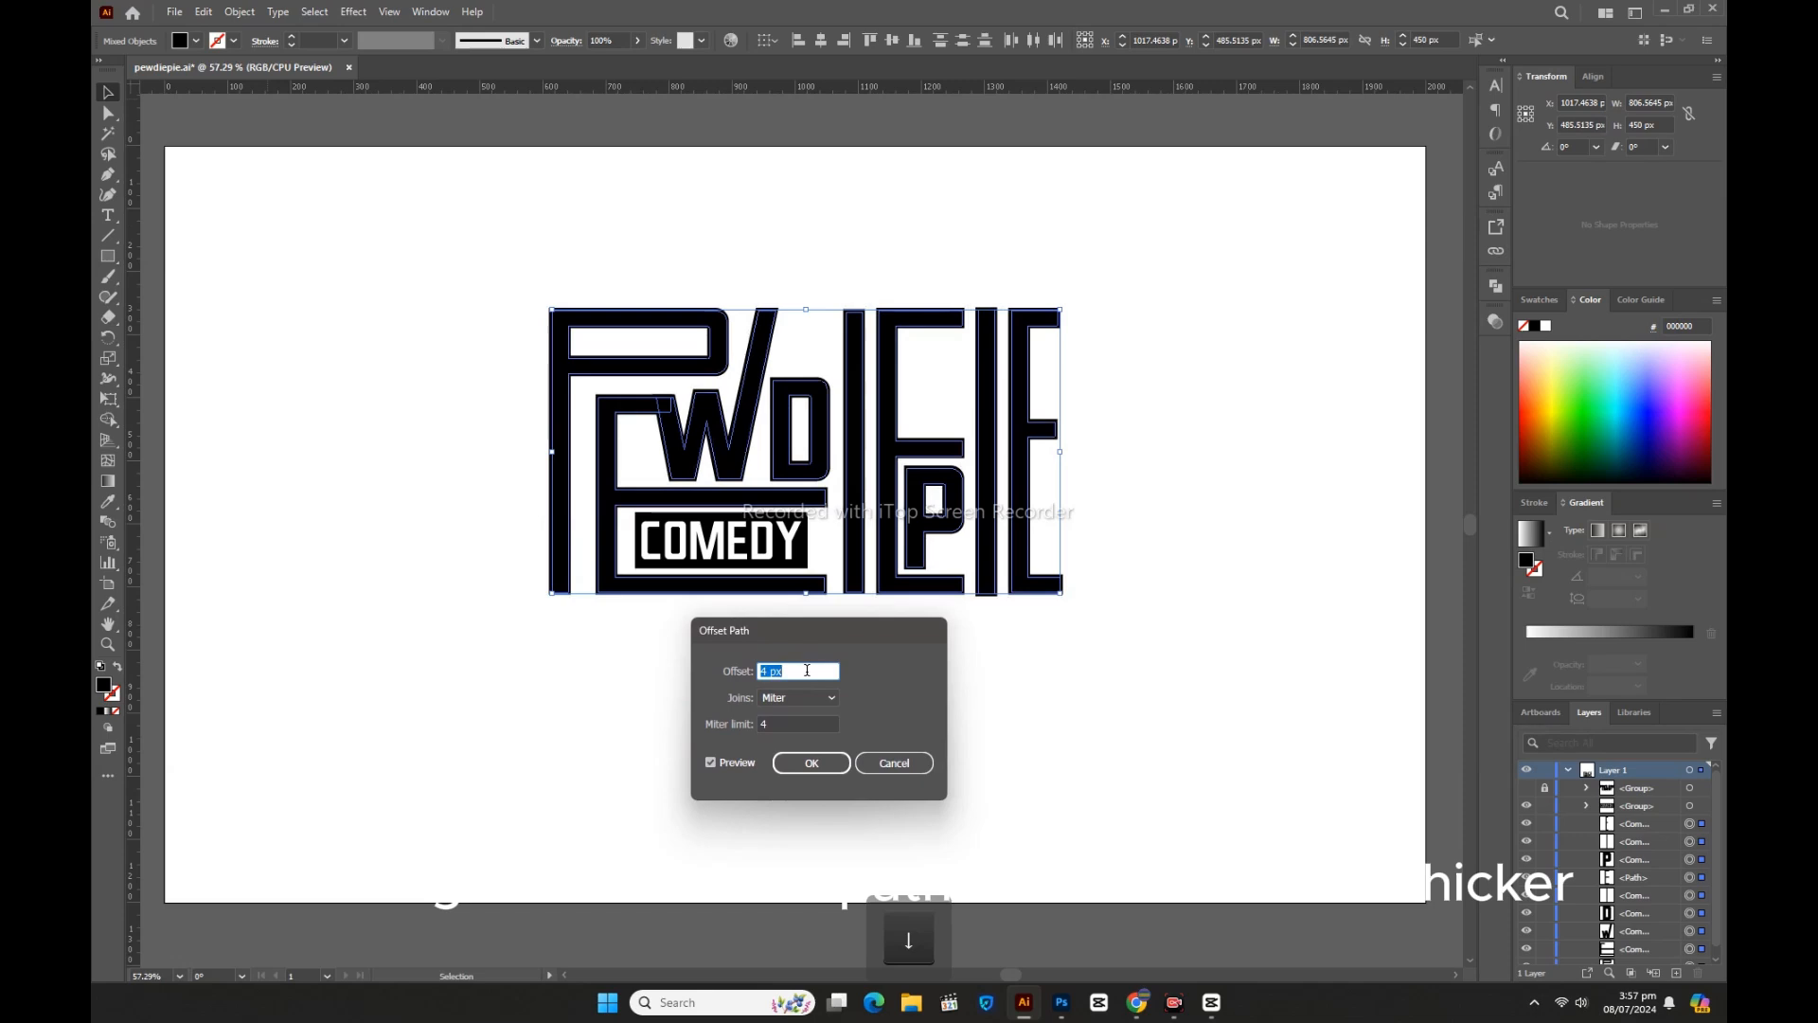
pyautogui.click(820, 764)
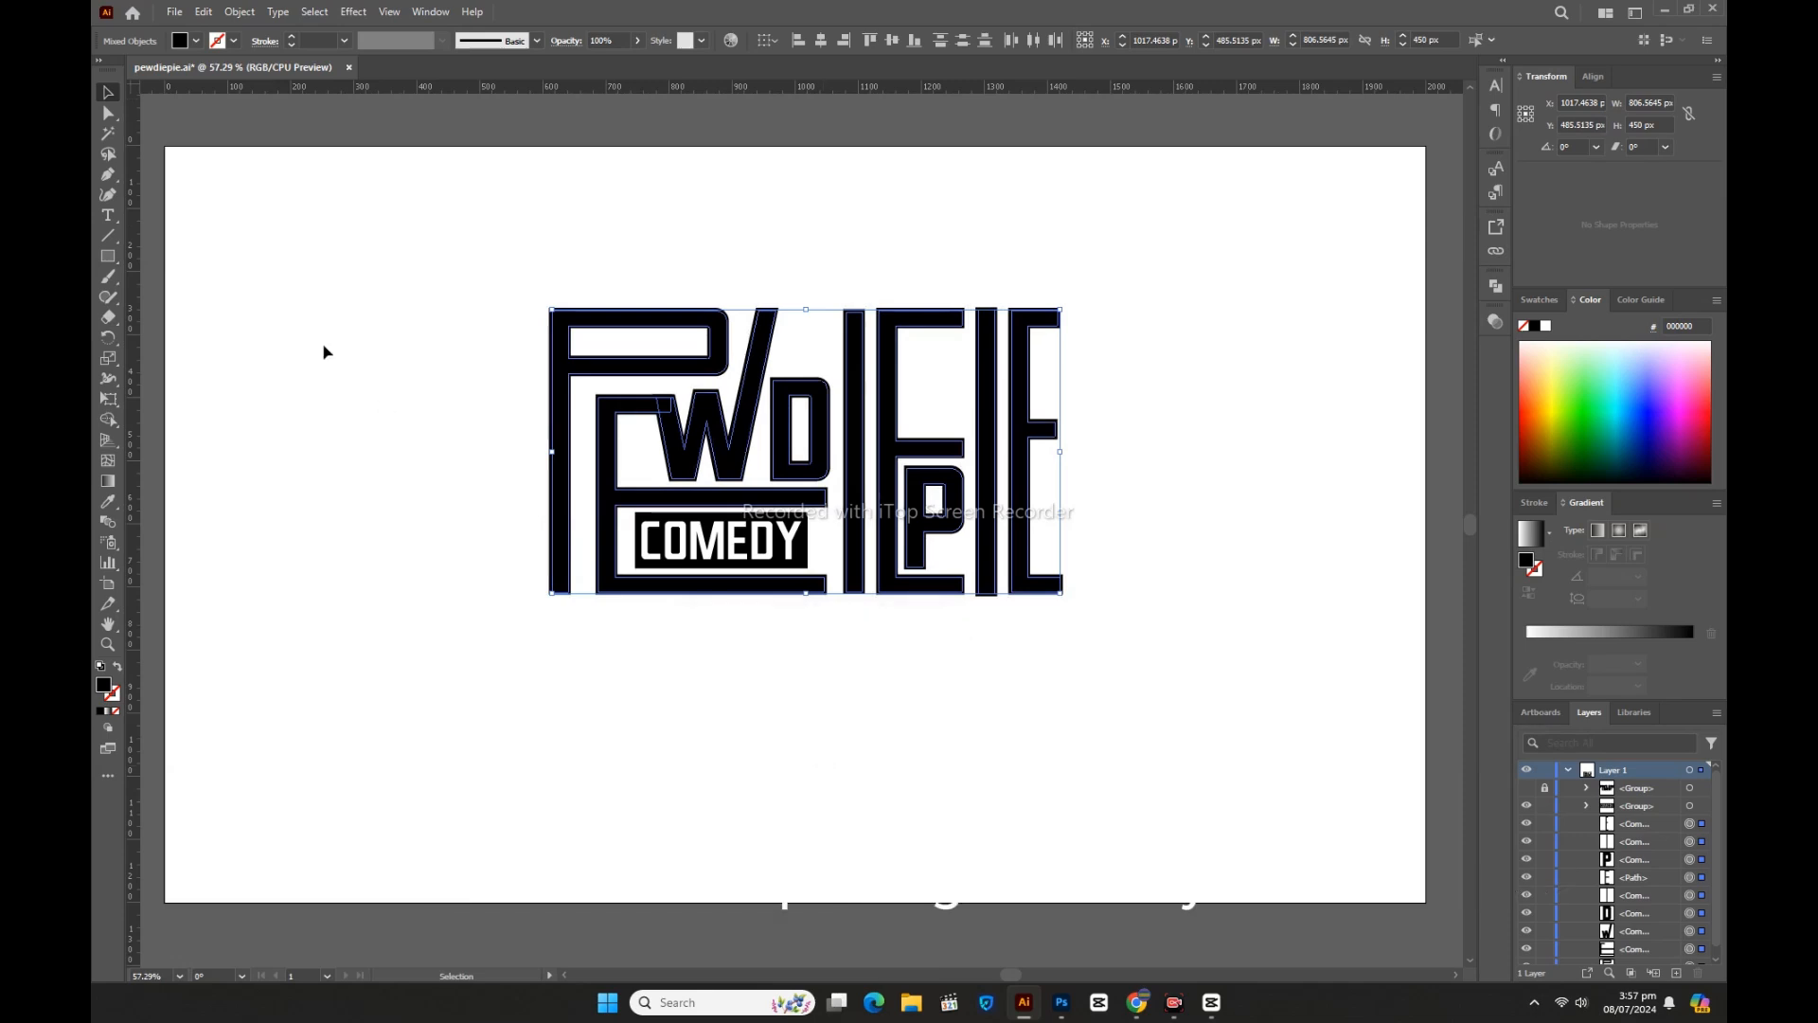
# Step: Expand the logo's offset appearance into paths and group them with Ctrl+G
pyautogui.click(246, 15)
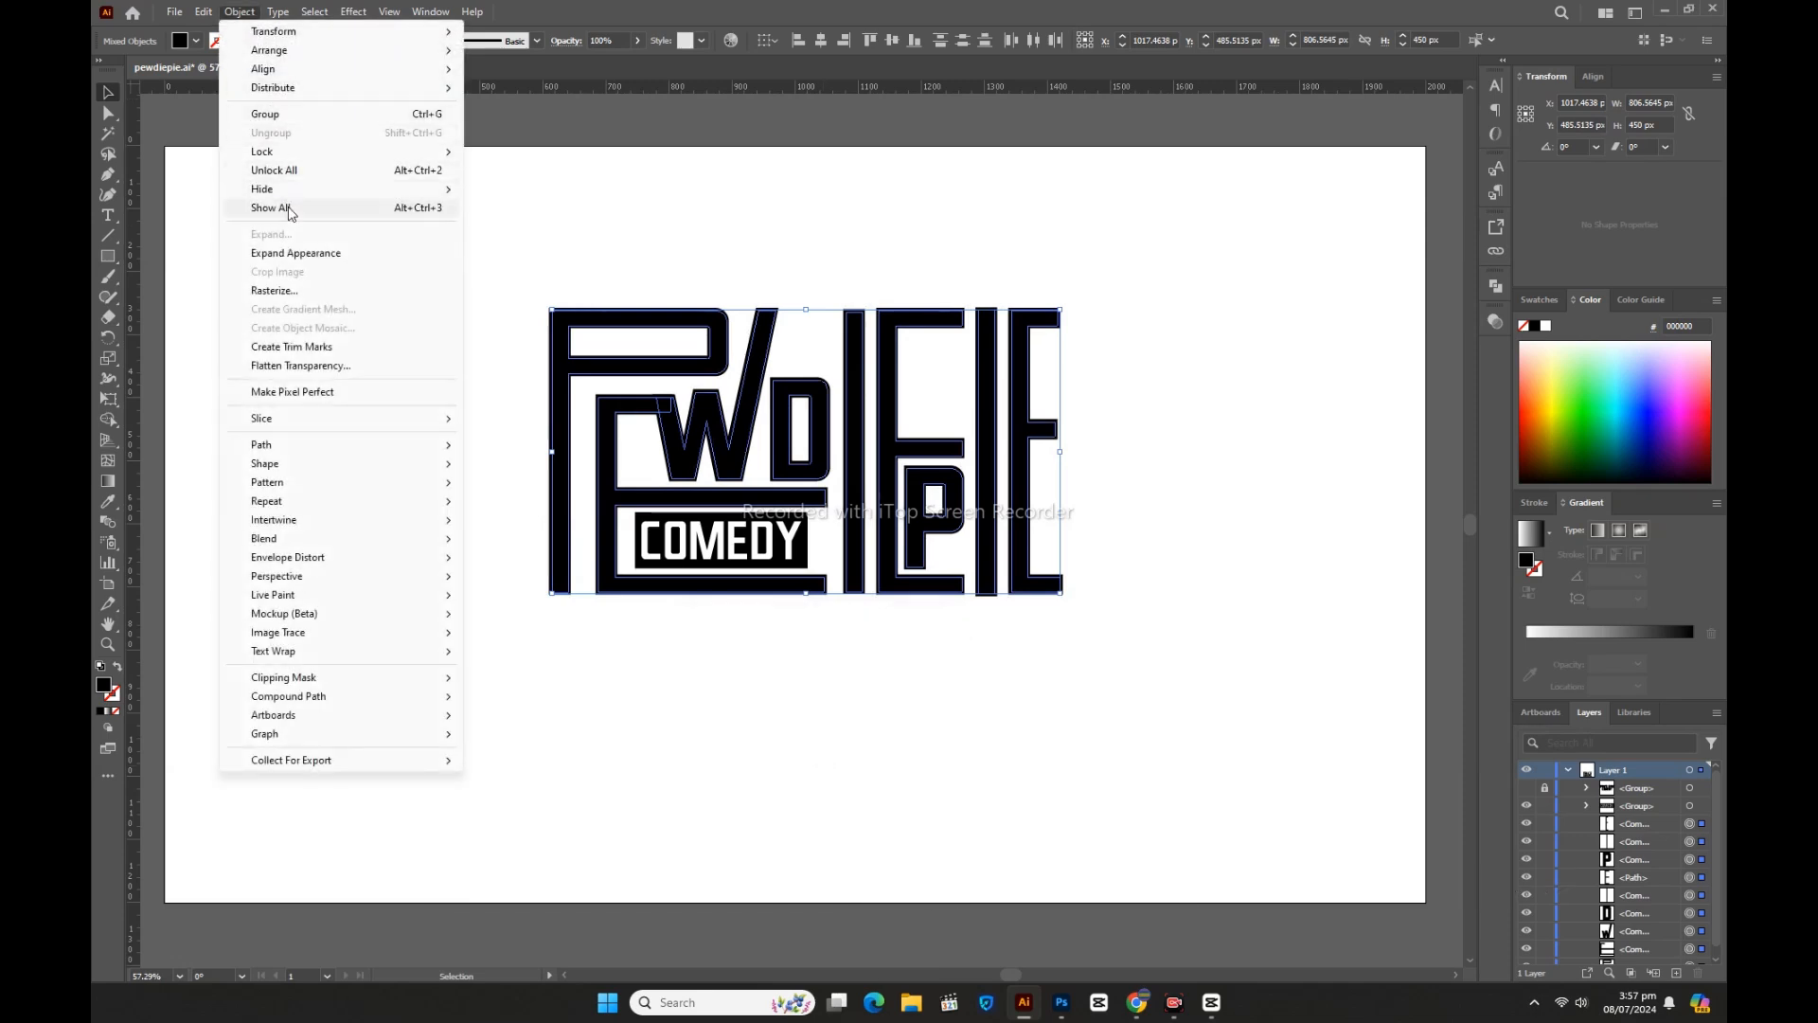
pyautogui.click(304, 255)
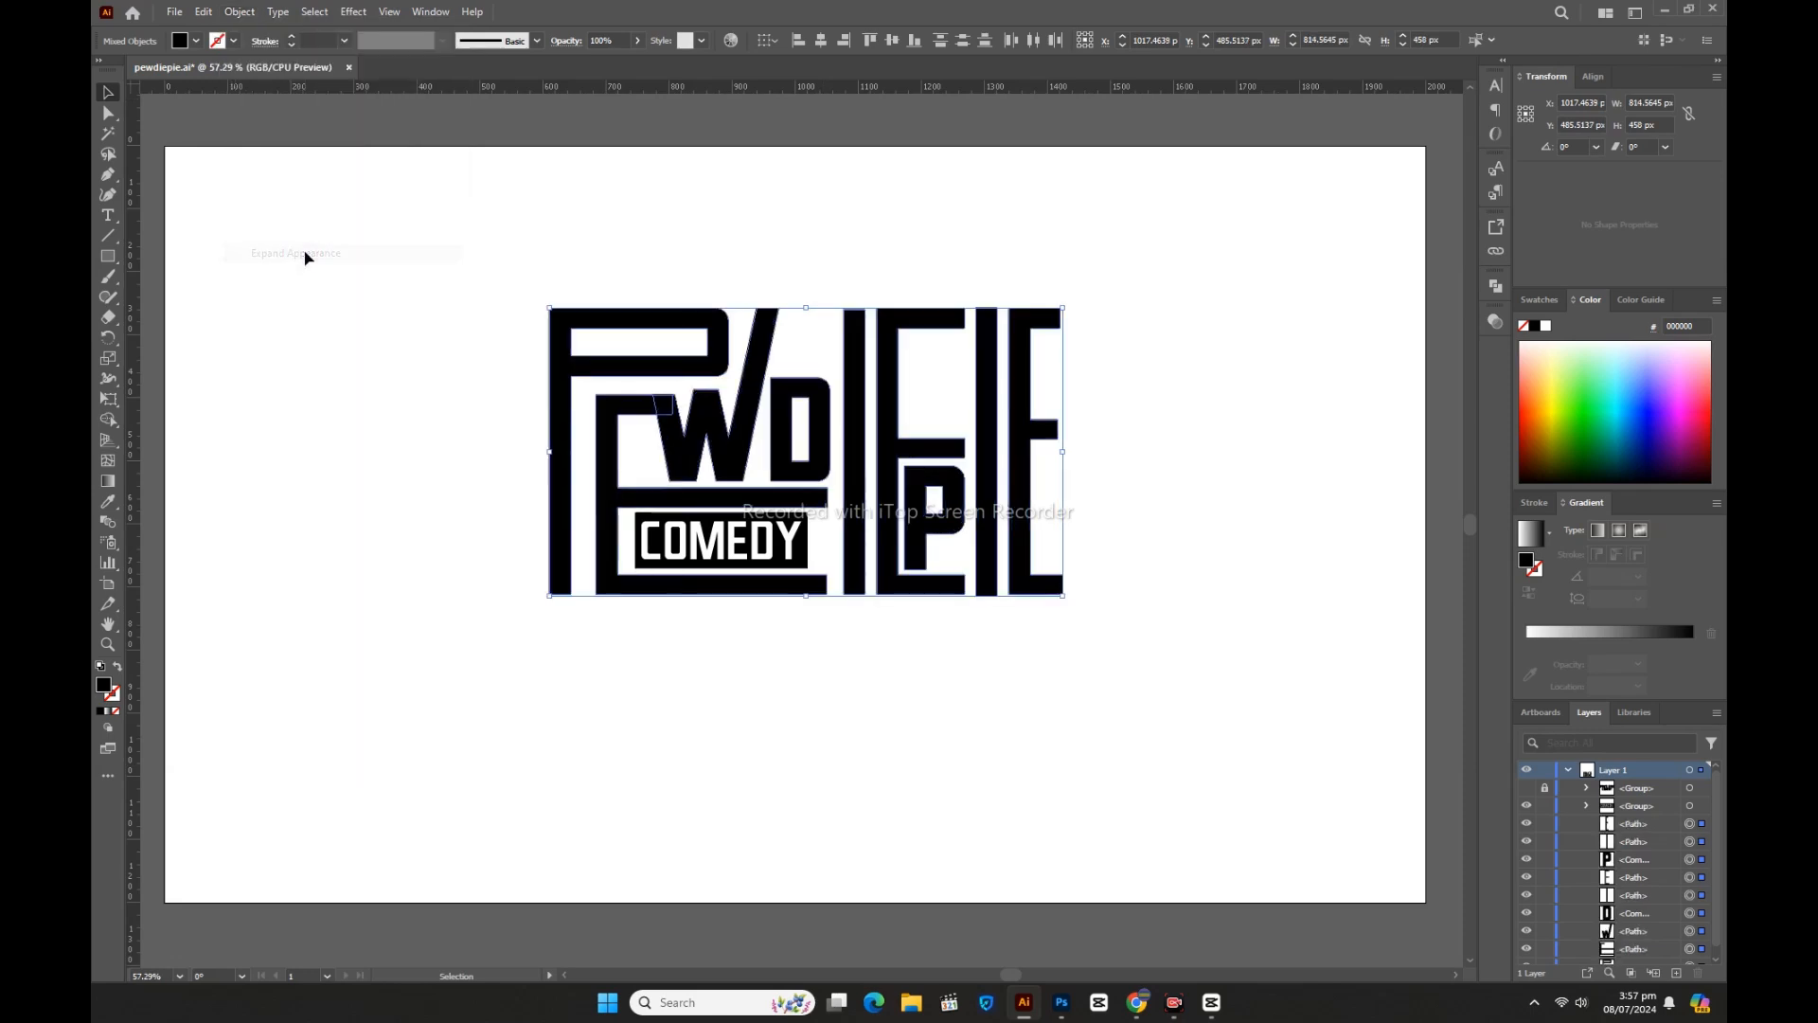
pyautogui.click(1500, 285)
pyautogui.hotkey('ctrl', 'g')
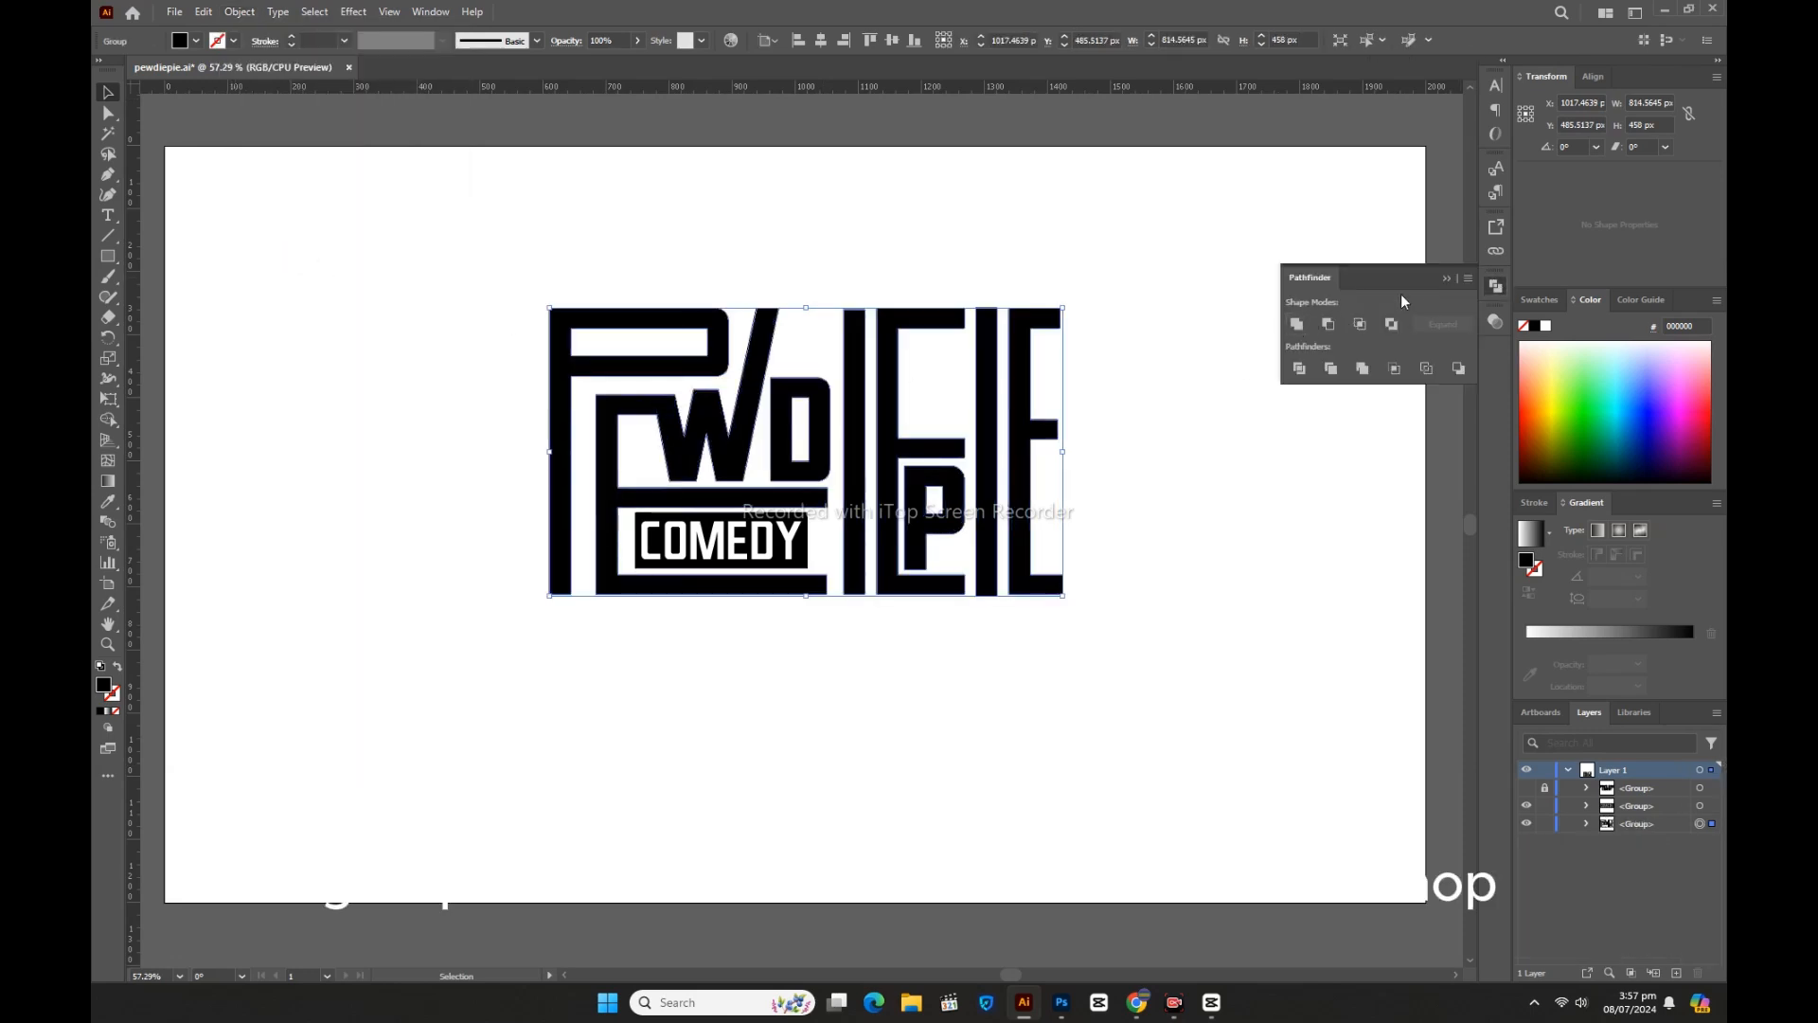
pyautogui.click(1447, 277)
pyautogui.click(1319, 439)
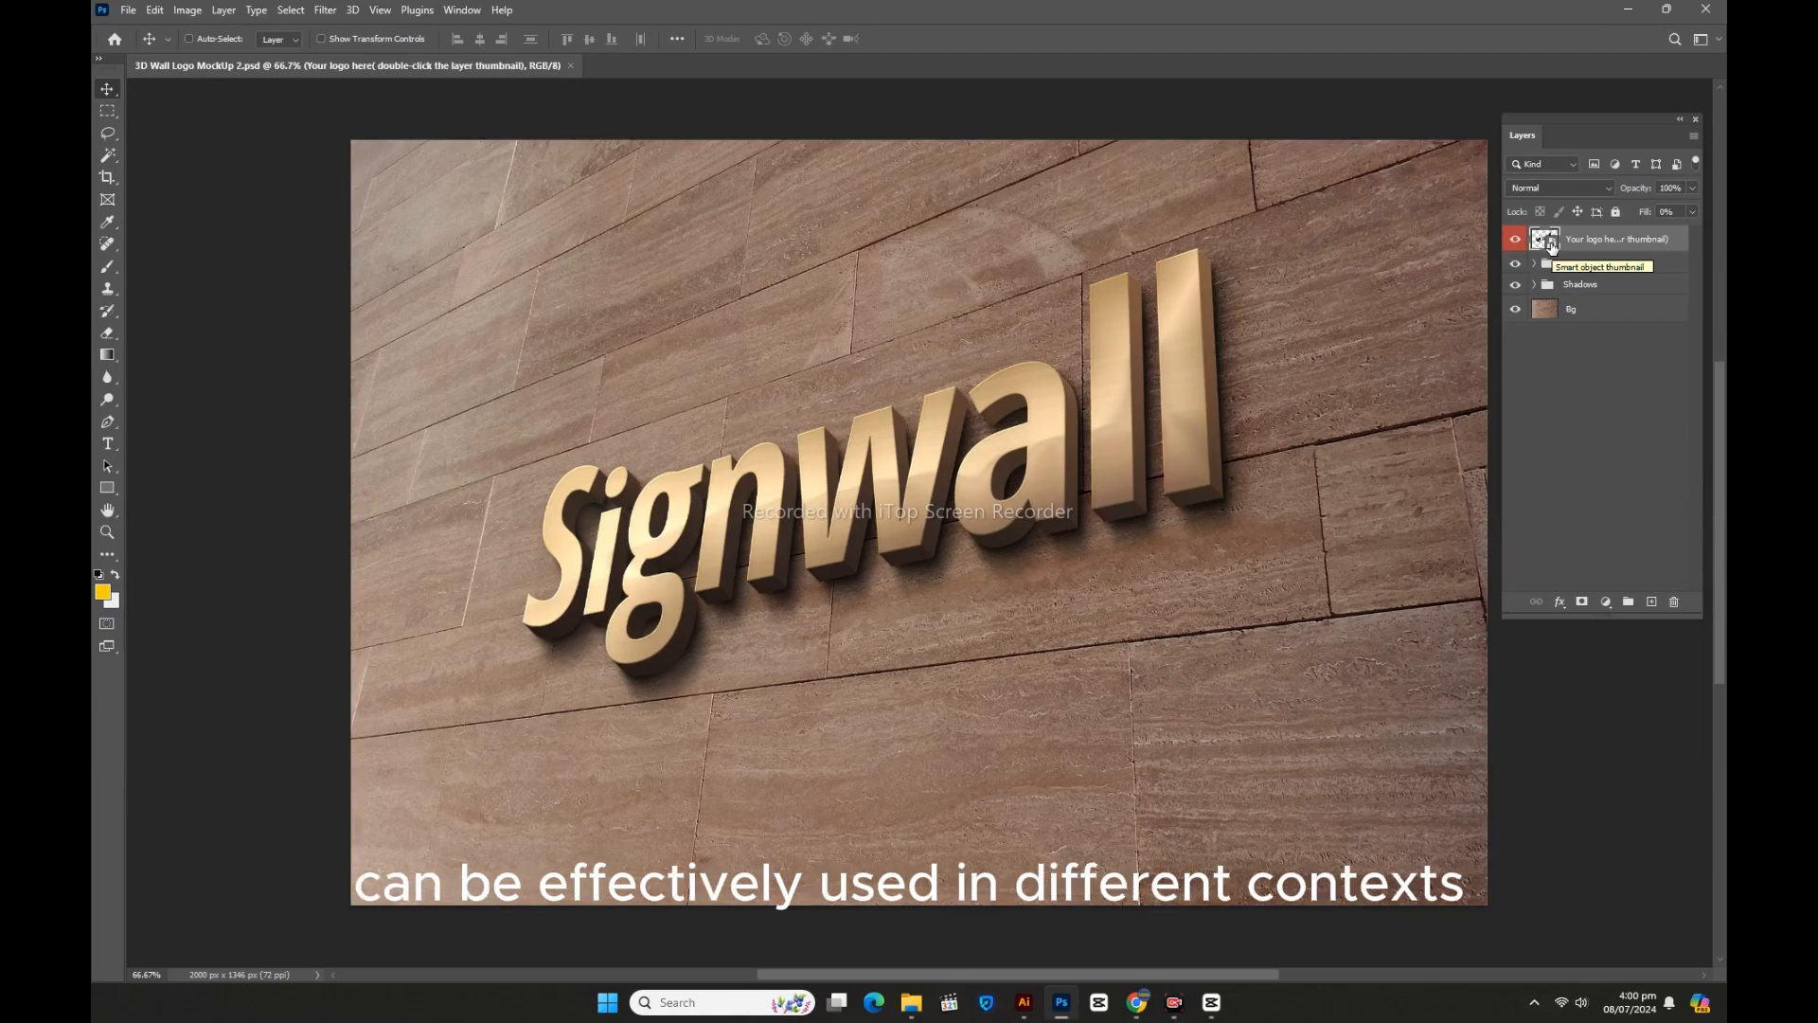
# Step: Paste the logo as pixels into the Signwall smart object, scaled to about 137%
pyautogui.doubleClick(1552, 244)
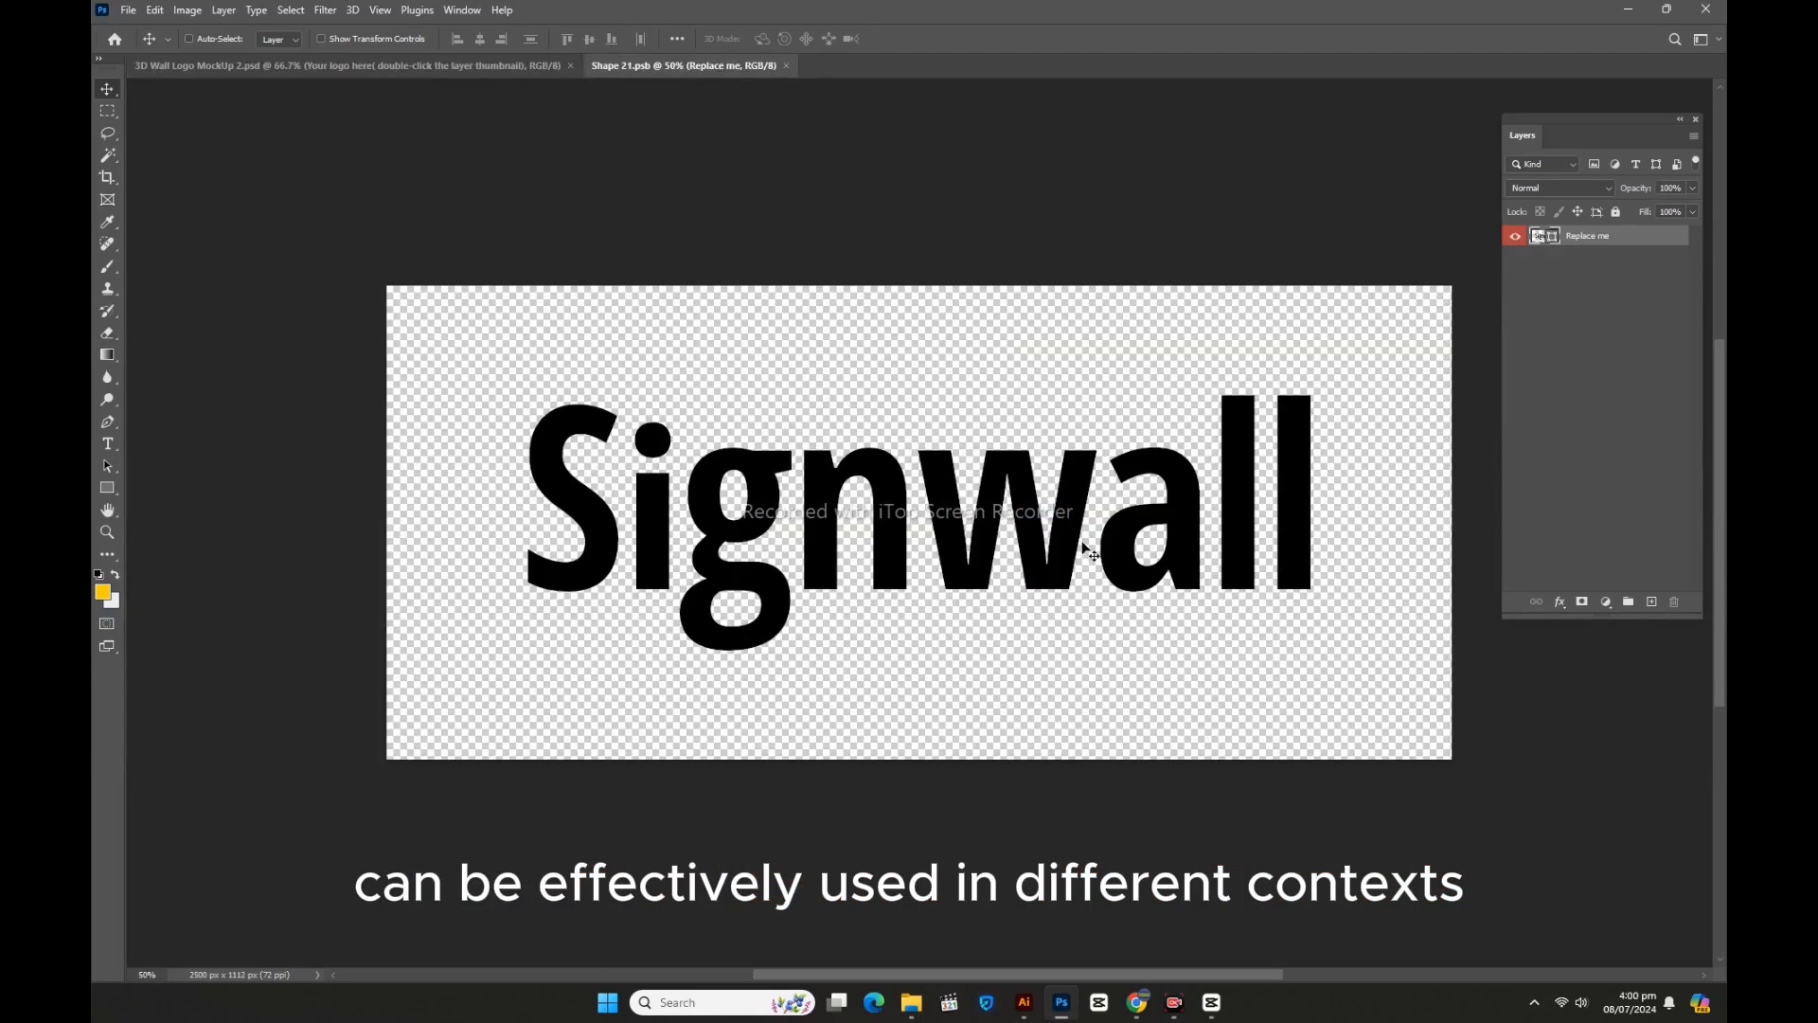
pyautogui.hotkey('ctrl', 'v')
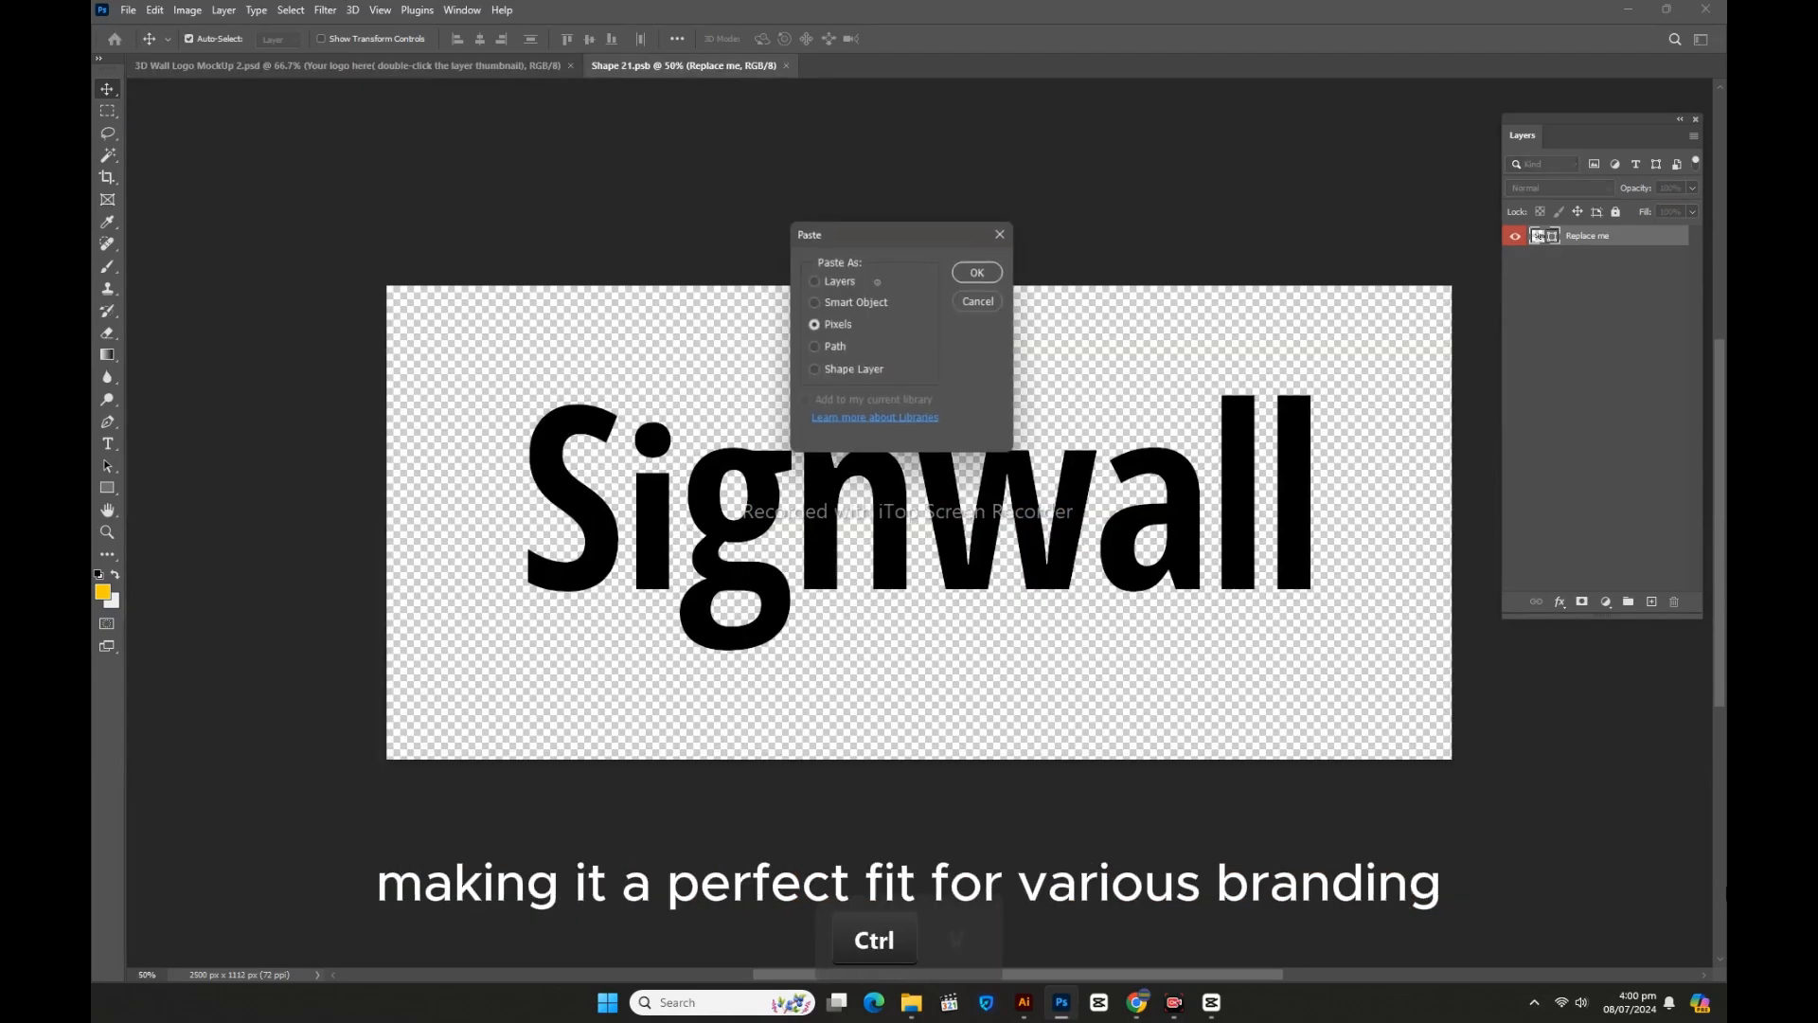
pyautogui.click(976, 272)
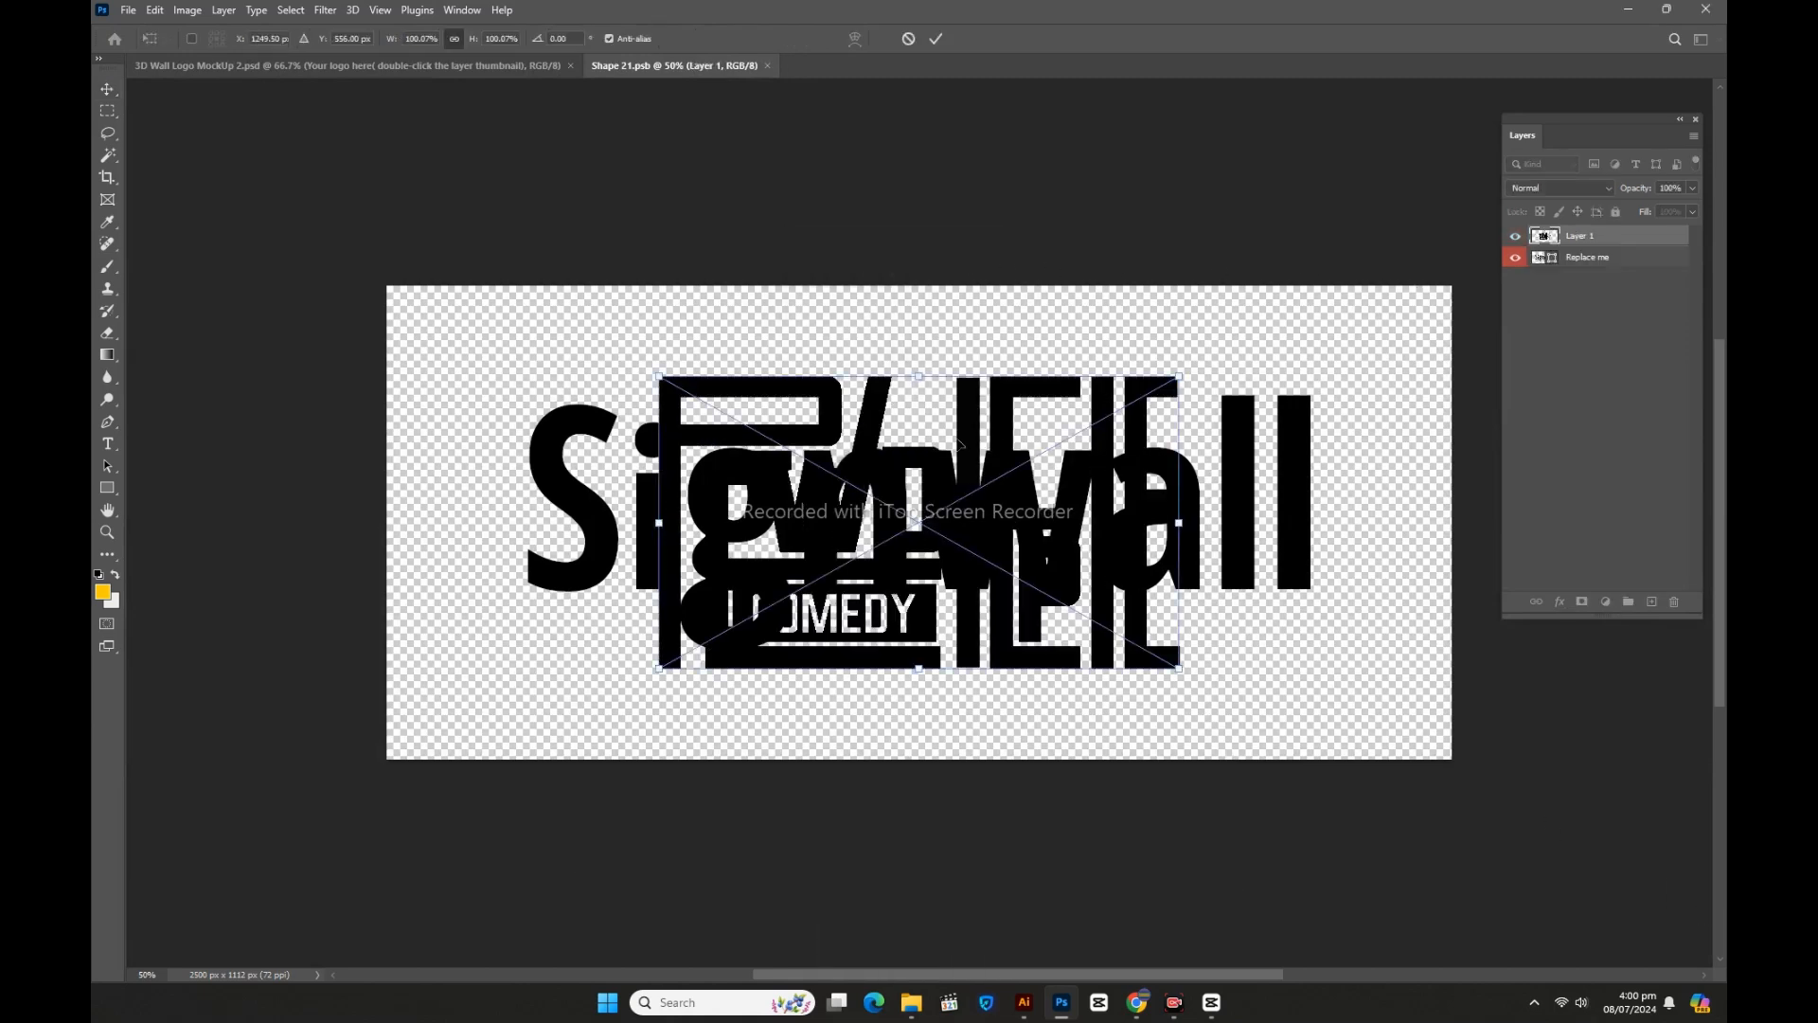
pyautogui.moveTo(921, 375); pyautogui.dragTo(919, 322)
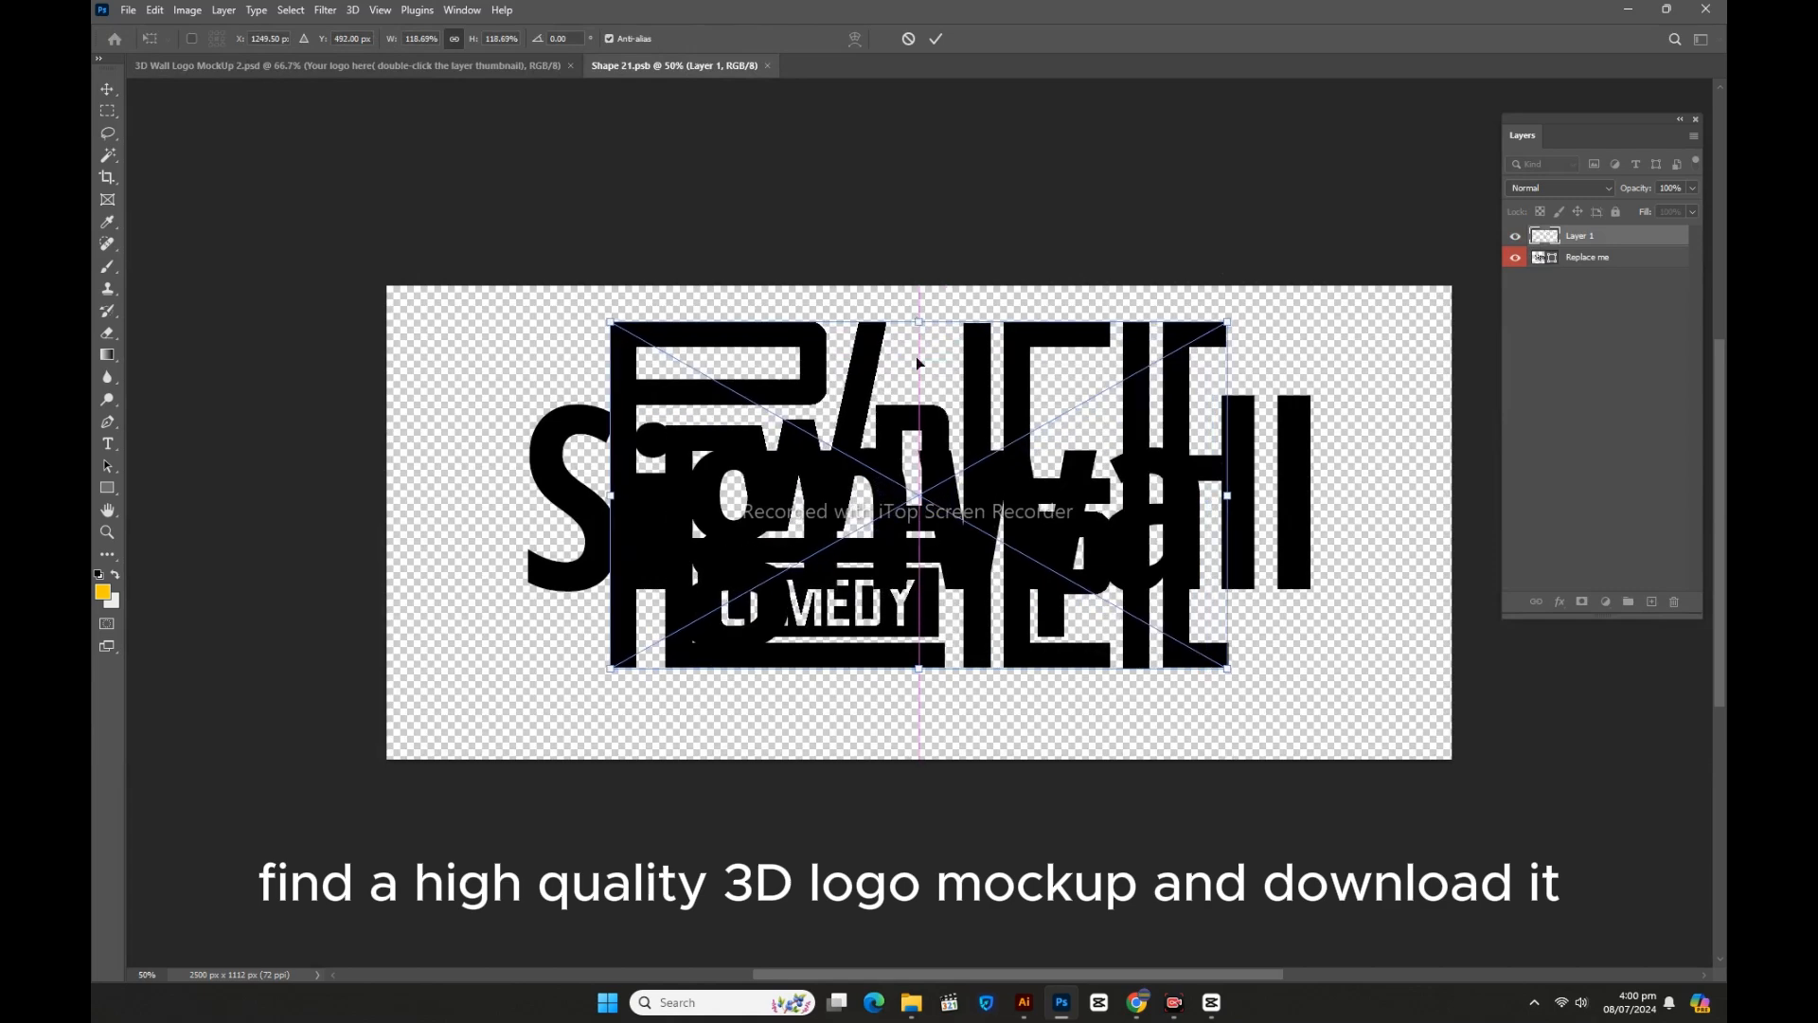
pyautogui.moveTo(920, 672); pyautogui.dragTo(920, 723)
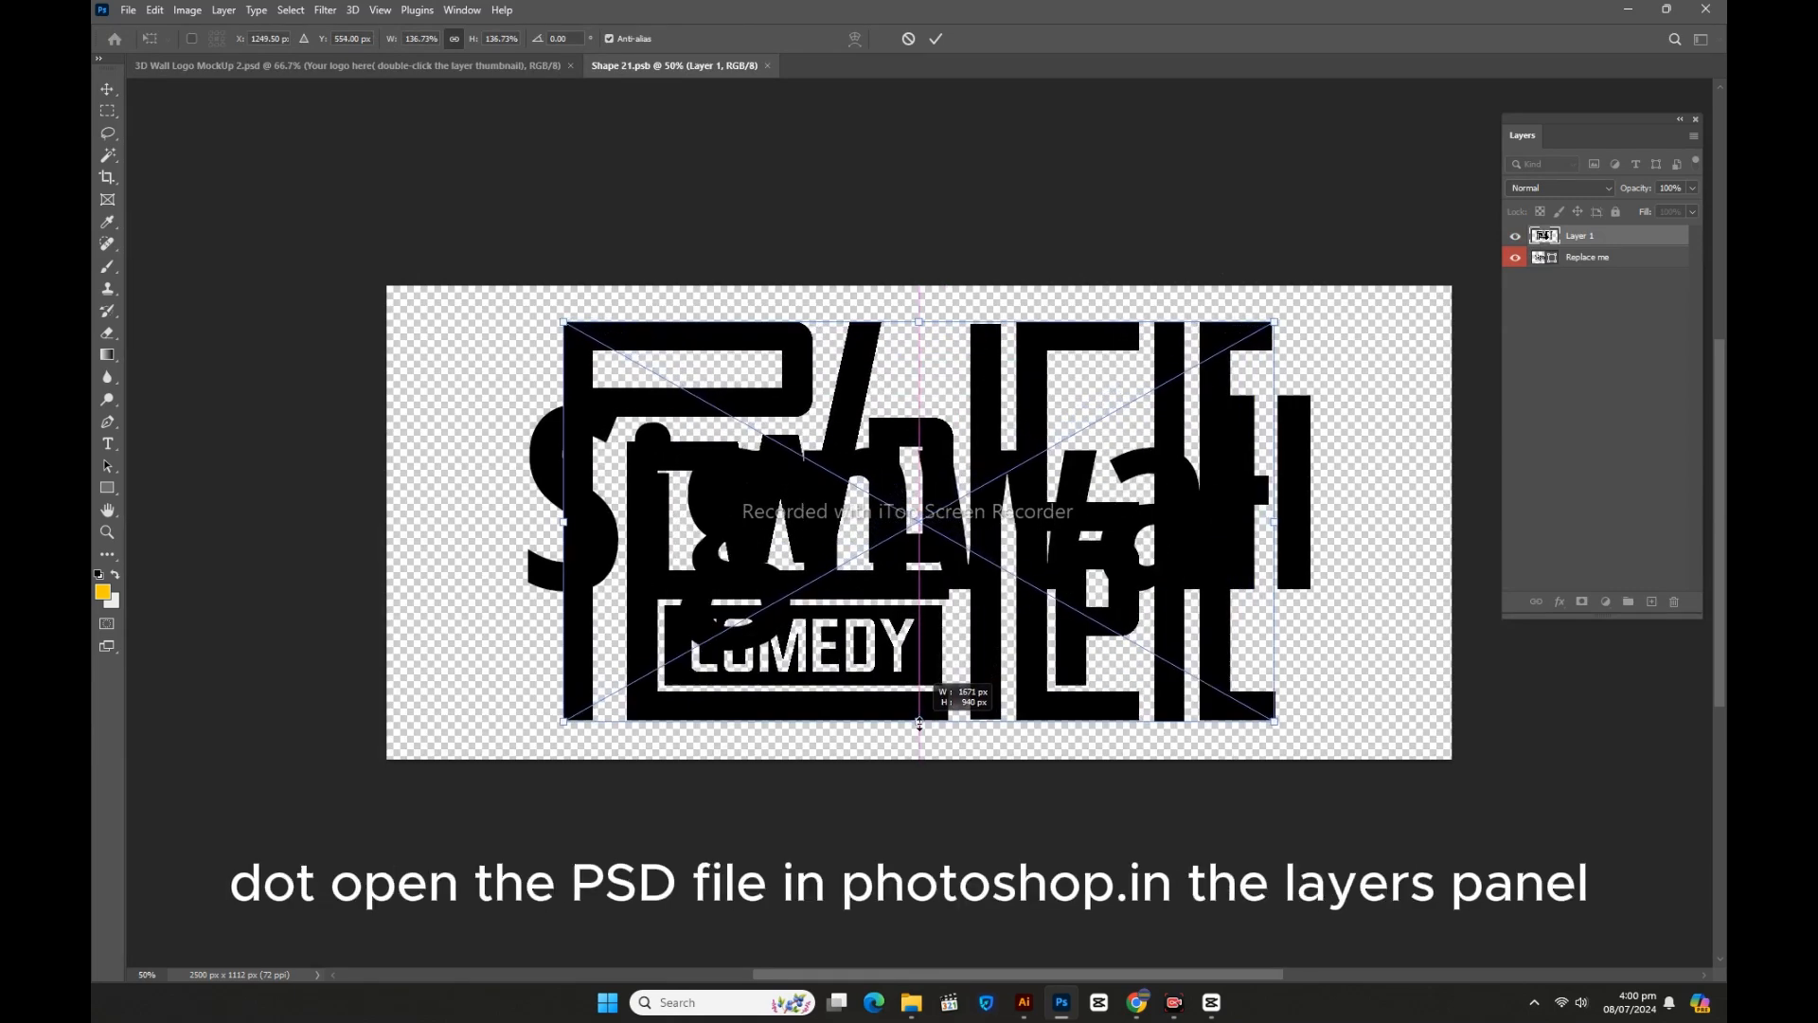
pyautogui.press('Return')
# Step: Hide the original Signwall artwork and save the smart object
pyautogui.click(1514, 260)
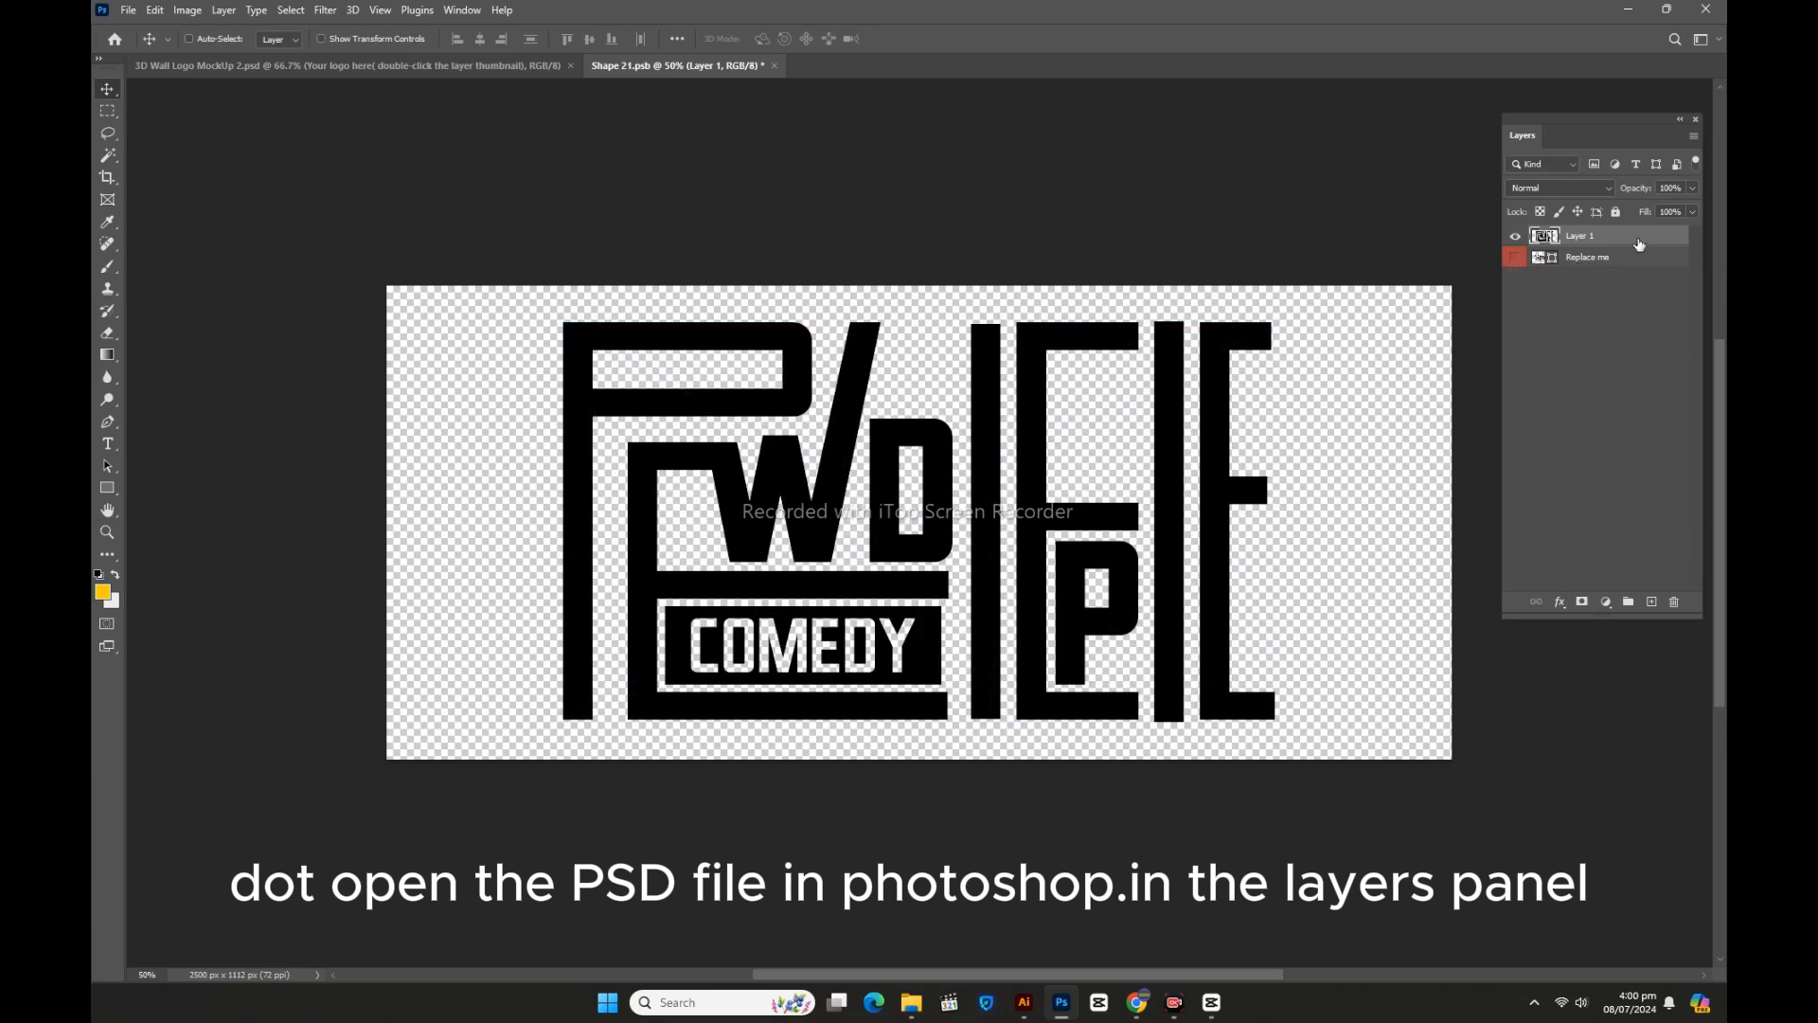
pyautogui.hotkey('ctrl', 's')
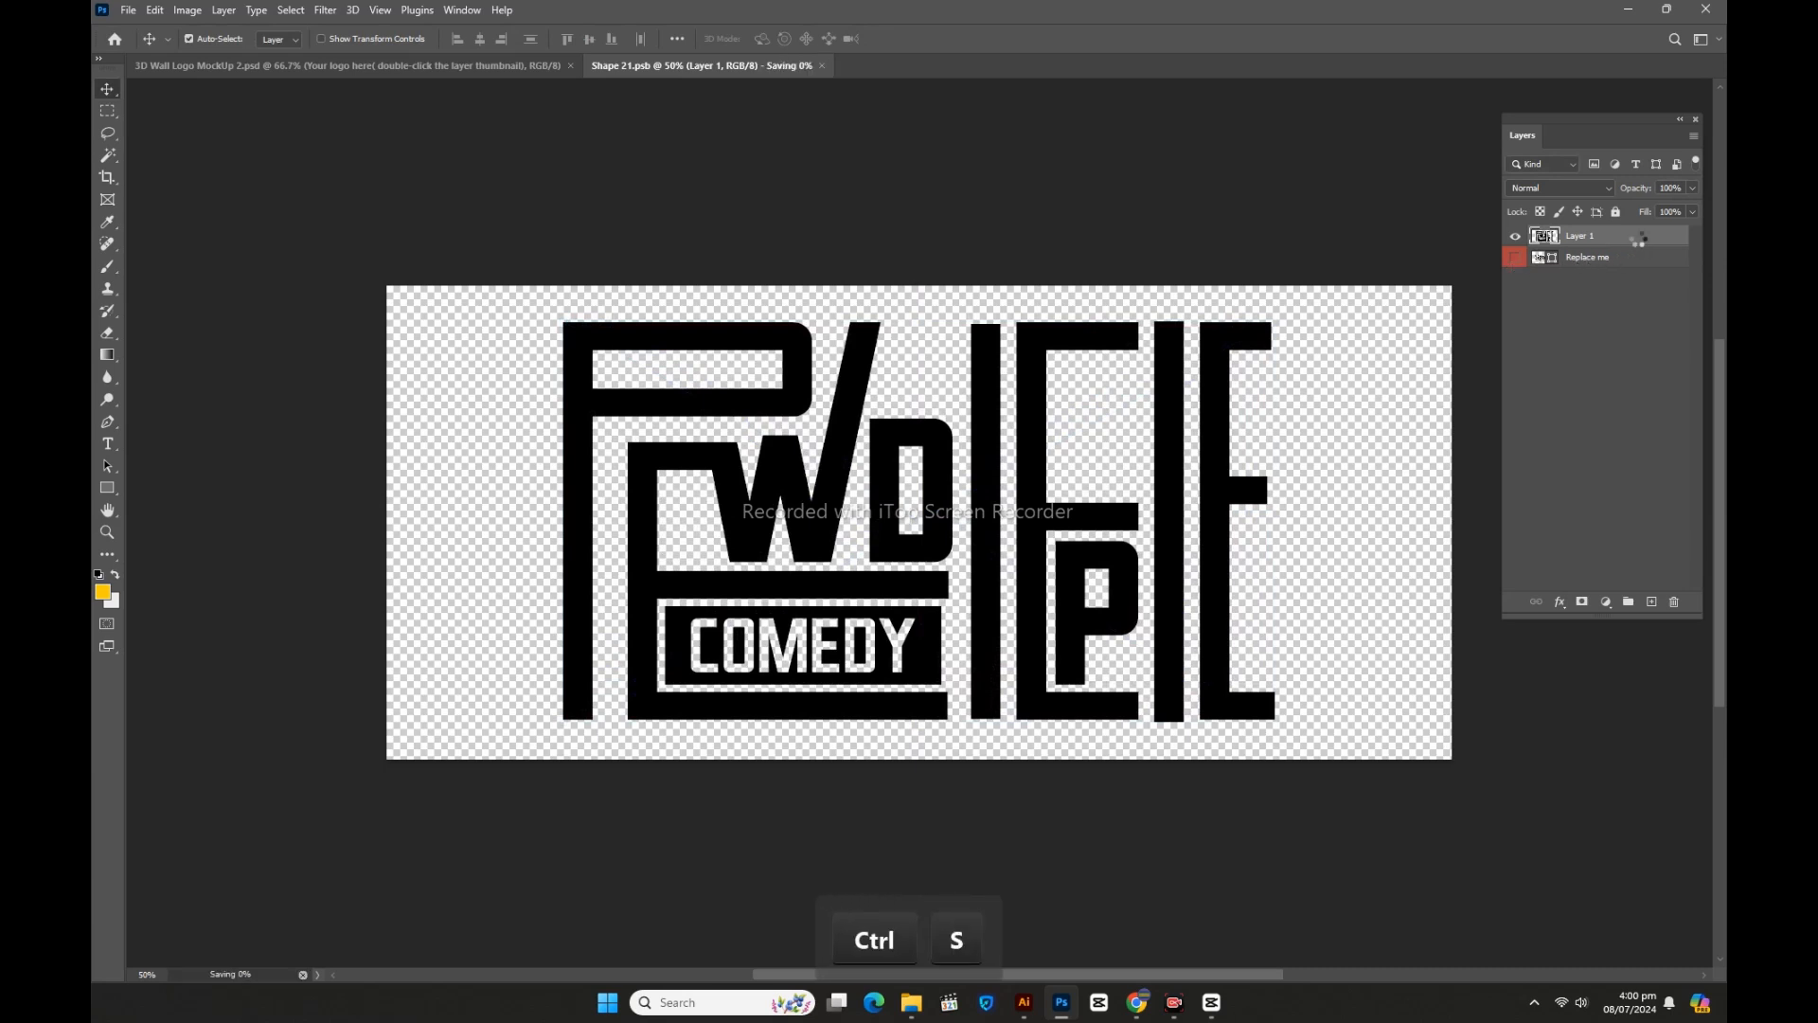
pyautogui.click(496, 66)
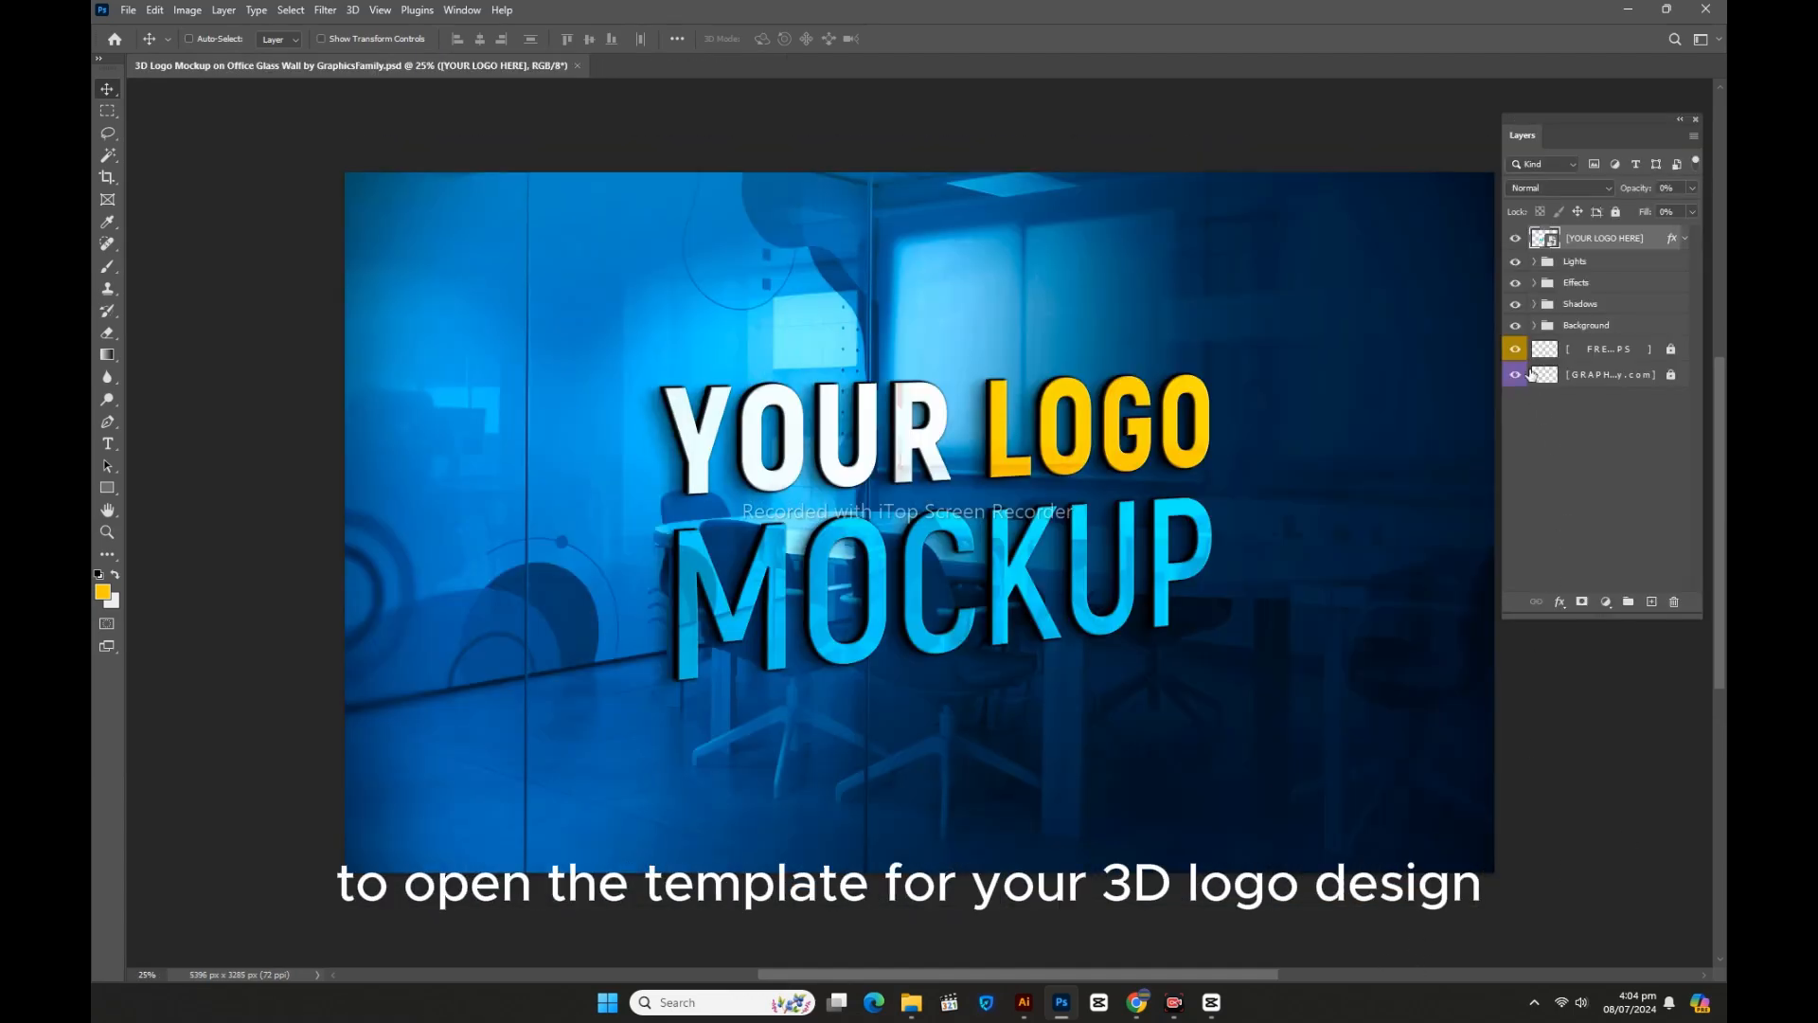
# Step: Open the YOUR LOGO HERE smart object and drag the PEWDIEPIE logo in from Illustrator
pyautogui.doubleClick(1554, 248)
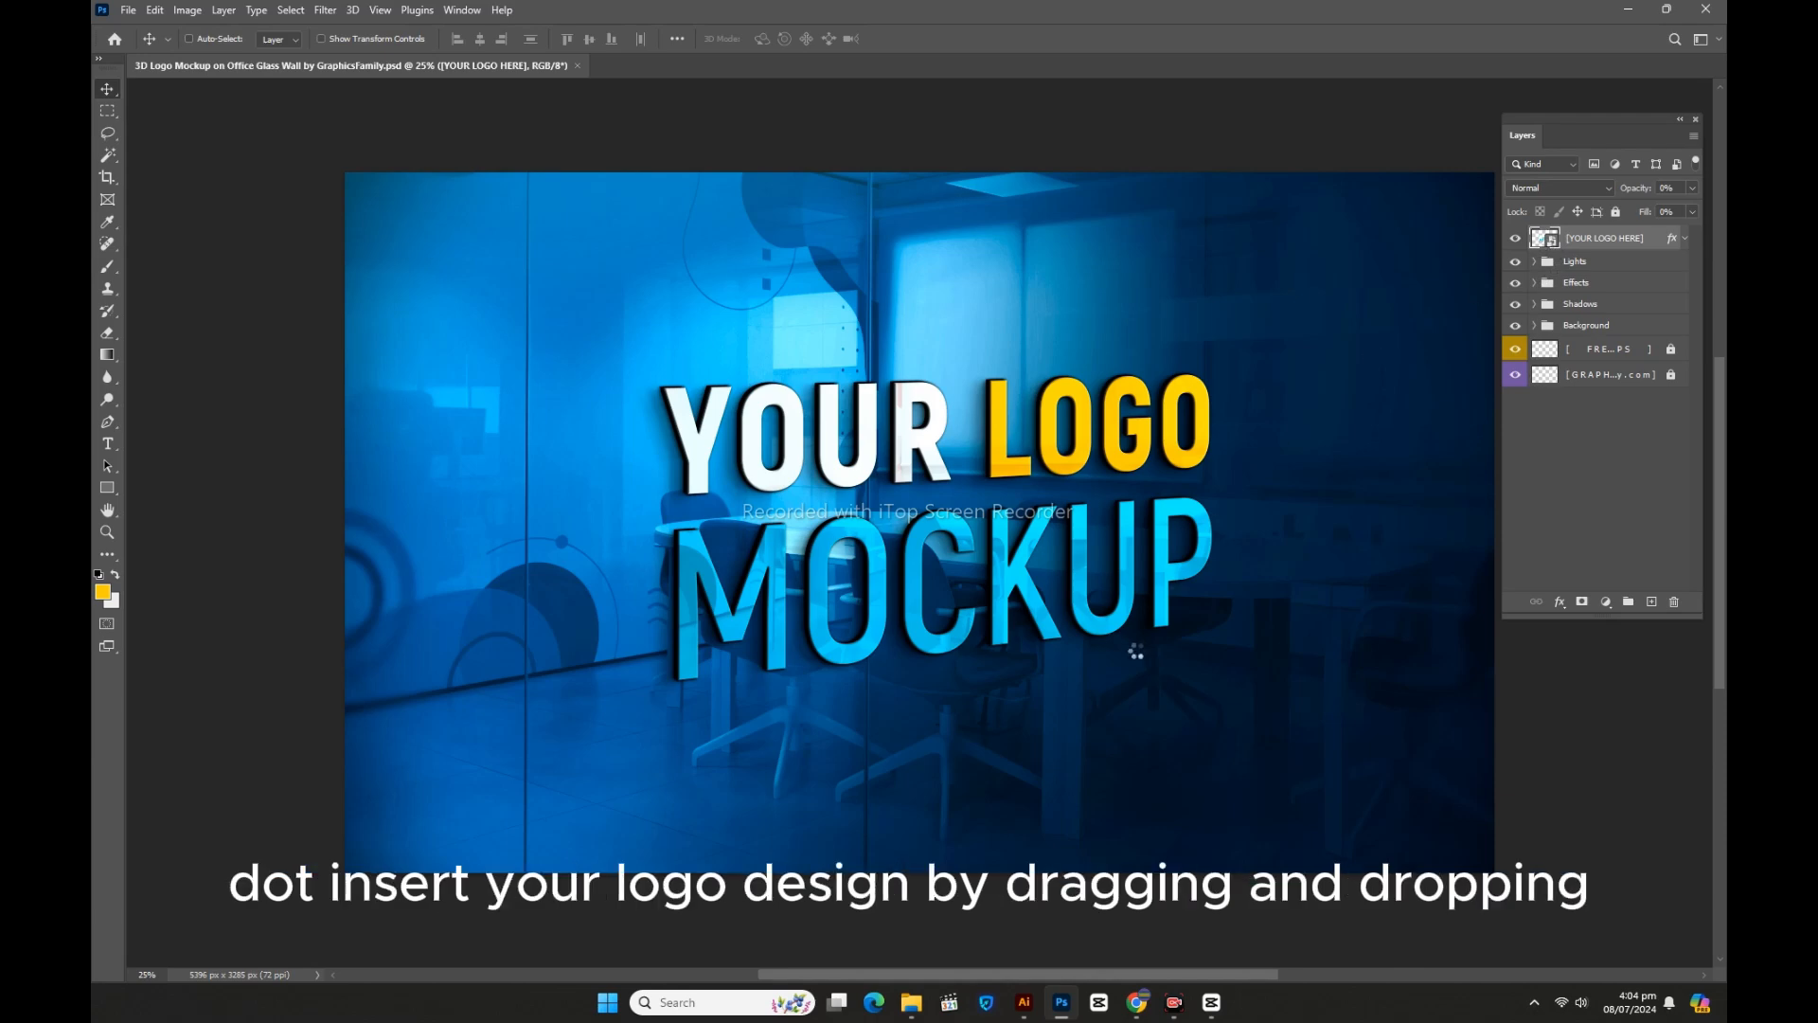
pyautogui.click(1024, 1002)
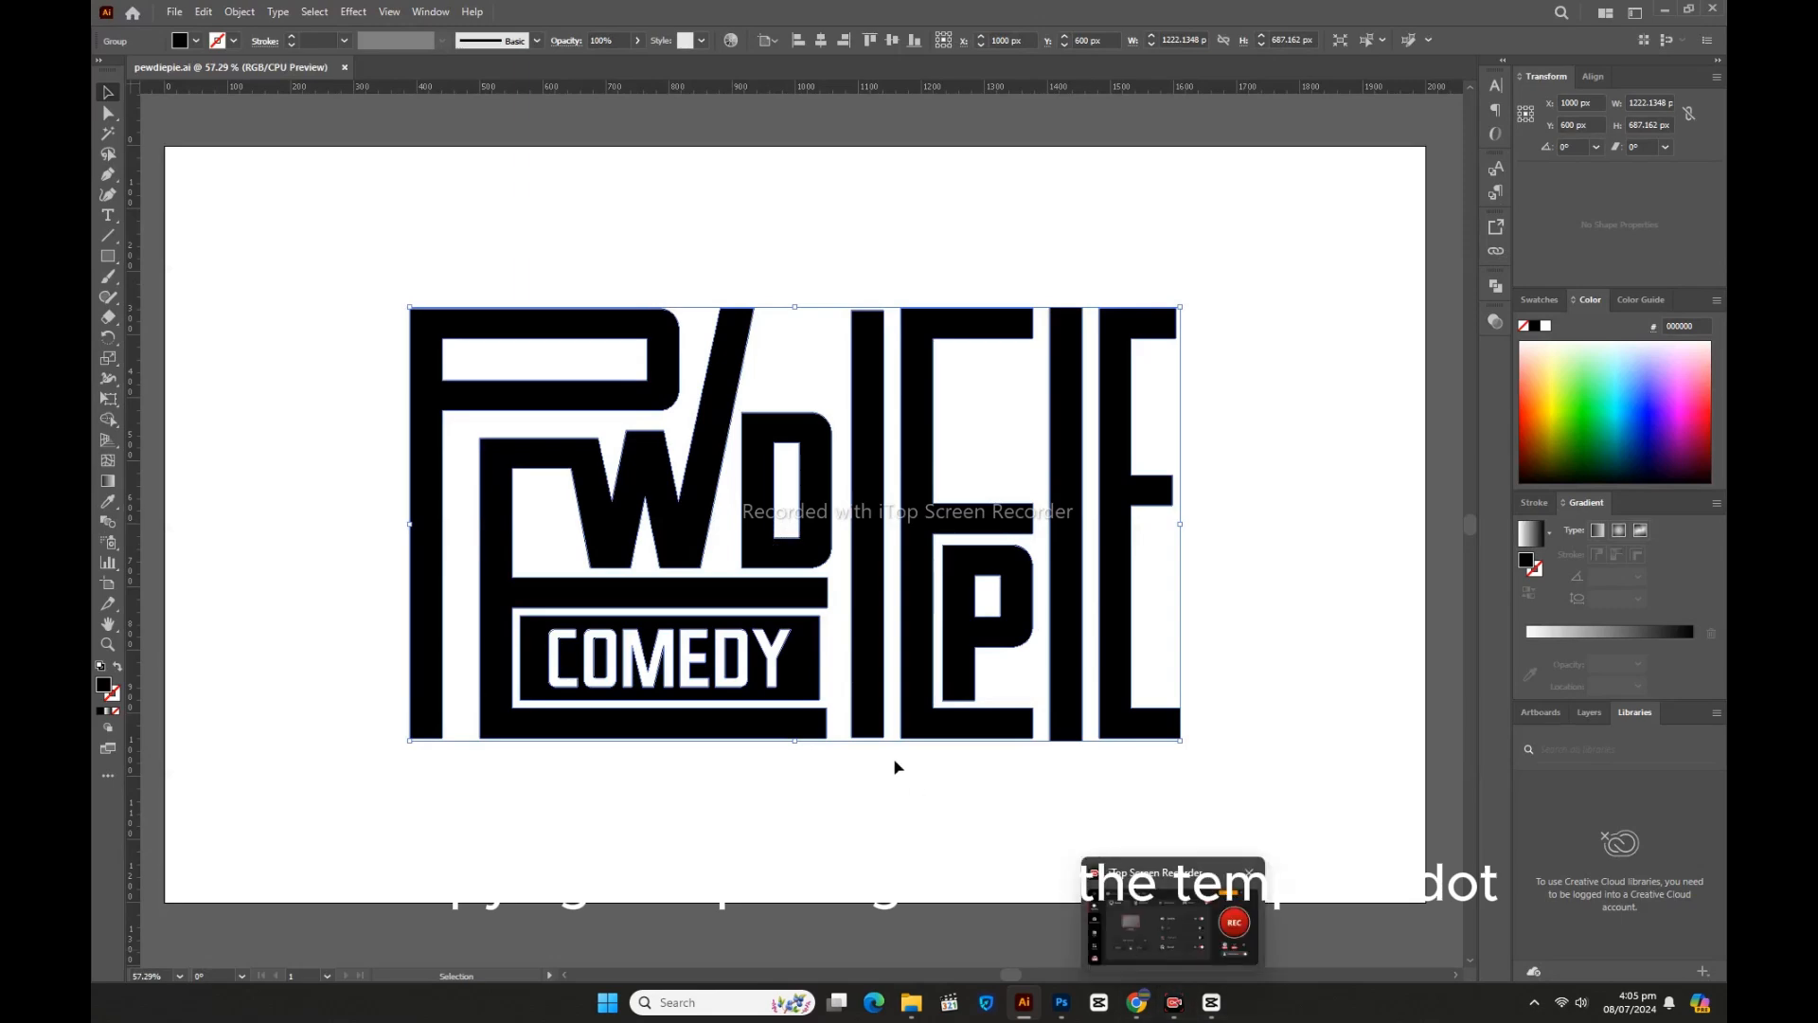
pyautogui.moveTo(802, 572); pyautogui.dragTo(934, 611)
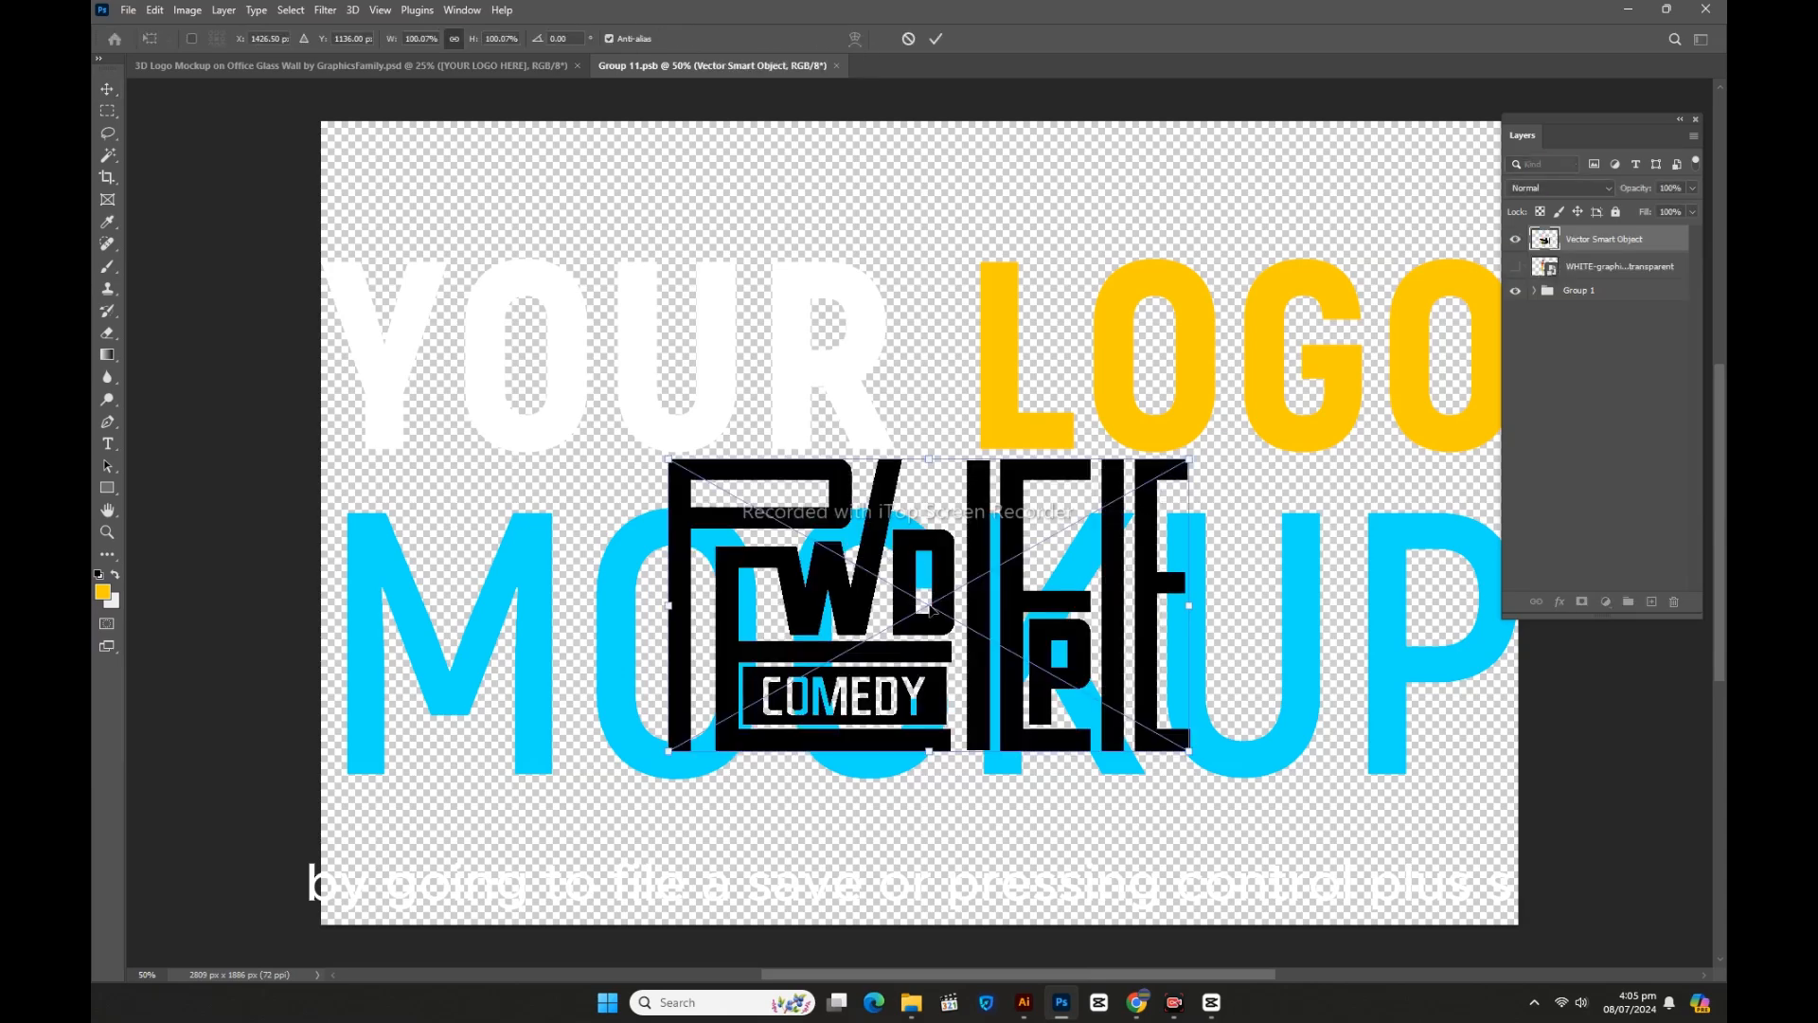
# Step: Scale the placed logo to 225% and centre it on the canvas
pyautogui.moveTo(935, 476); pyautogui.dragTo(933, 193)
pyautogui.moveTo(930, 753); pyautogui.dragTo(944, 843)
pyautogui.moveTo(1045, 785); pyautogui.dragTo(1036, 785)
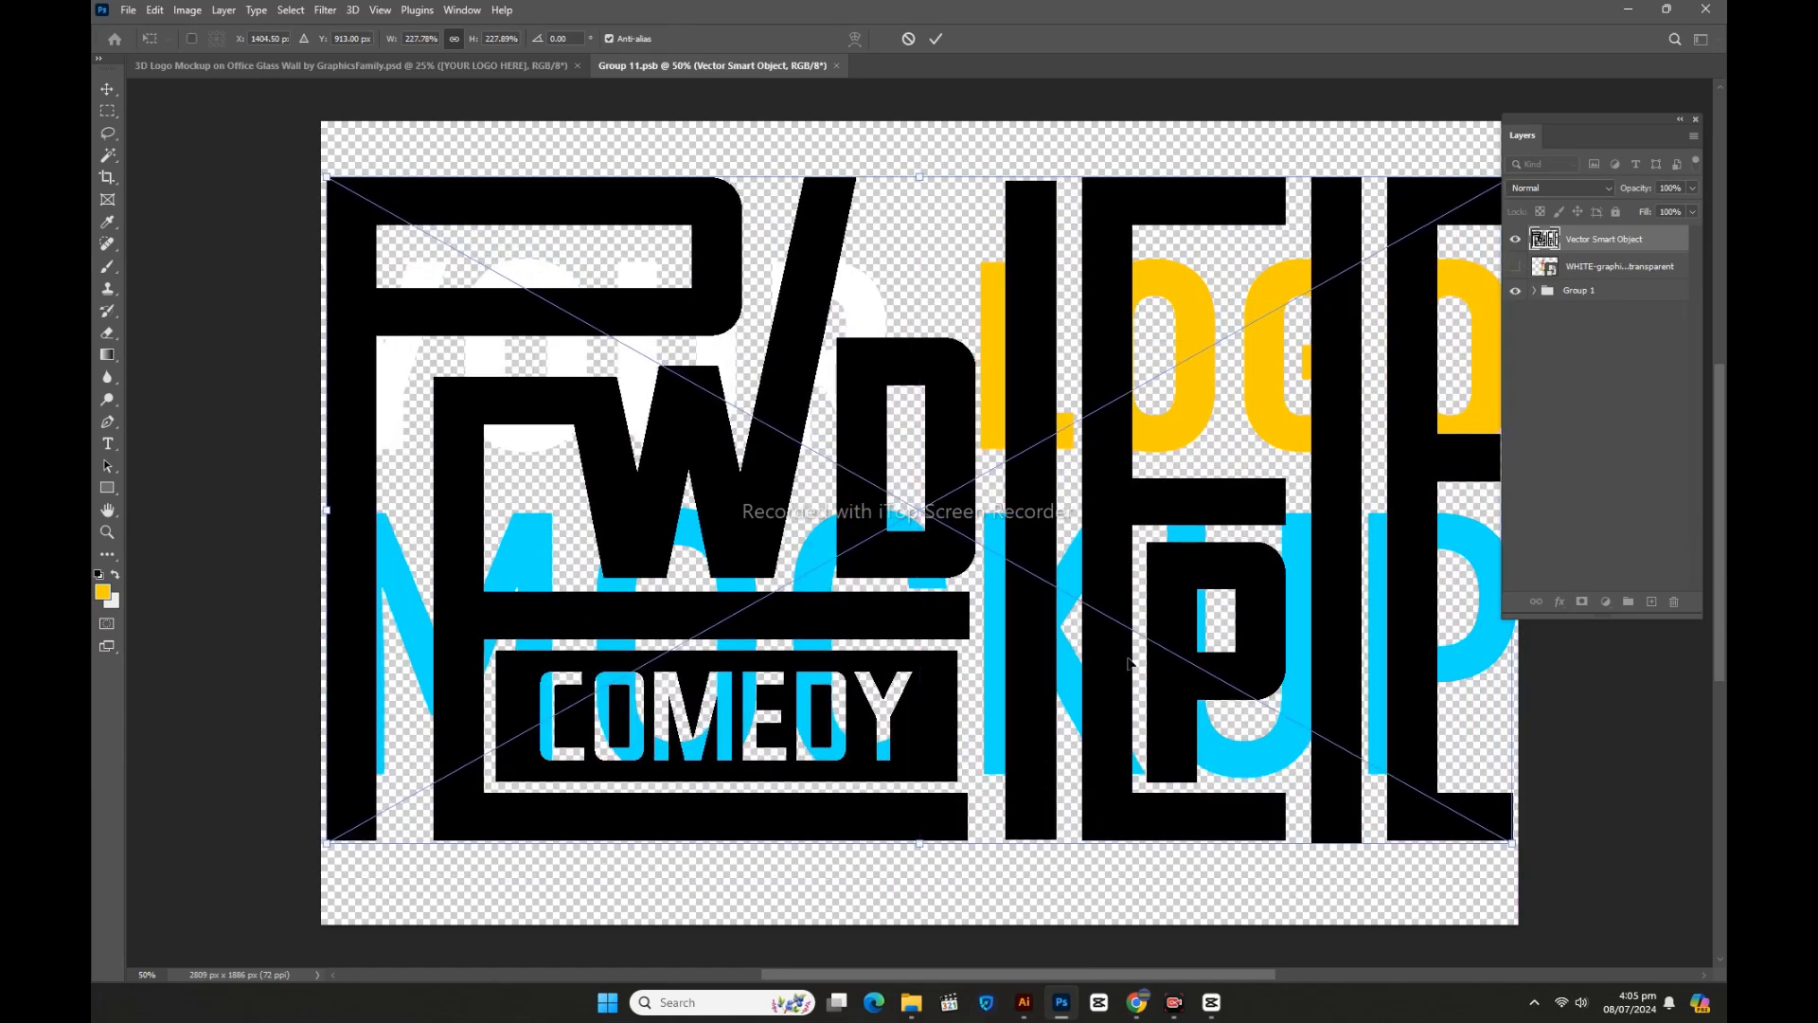
# Step: Add a magenta-to-cyan Gradient Overlay, hide YOUR LOGO MOCKUP, and save
pyautogui.doubleClick(1669, 246)
pyautogui.moveTo(1060, 527); pyautogui.dragTo(1238, 359)
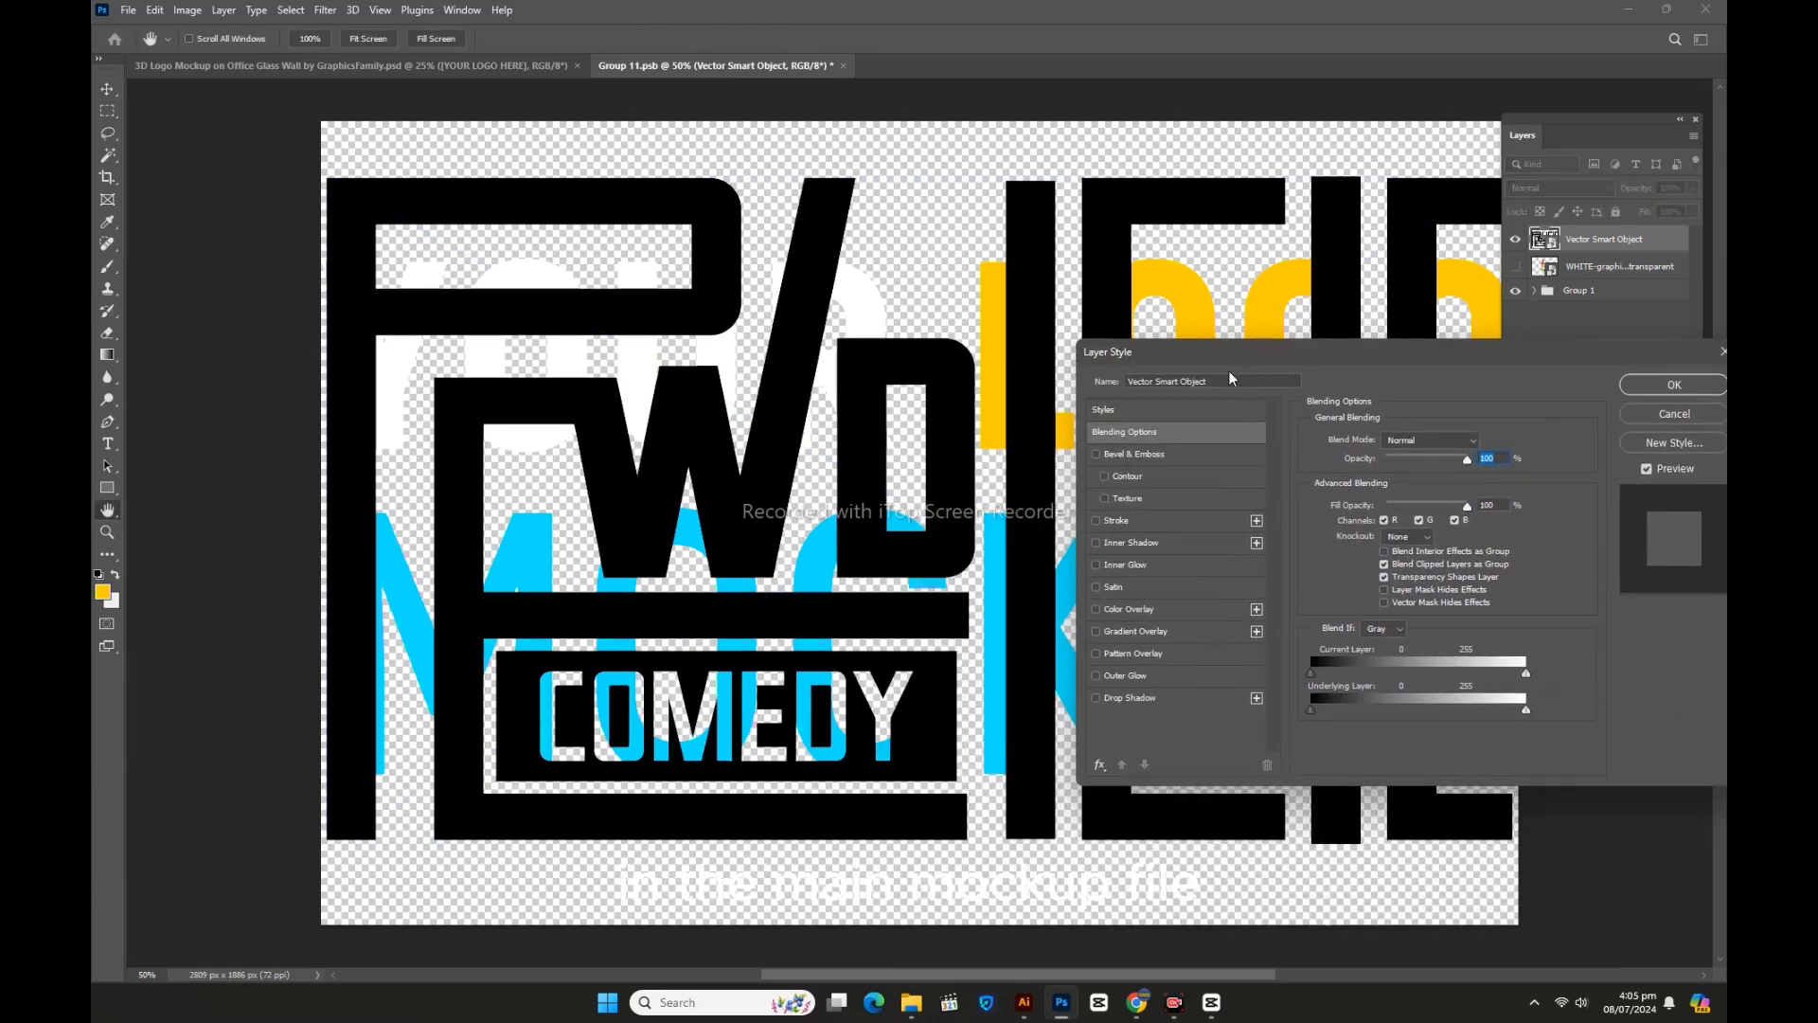
pyautogui.click(1117, 610)
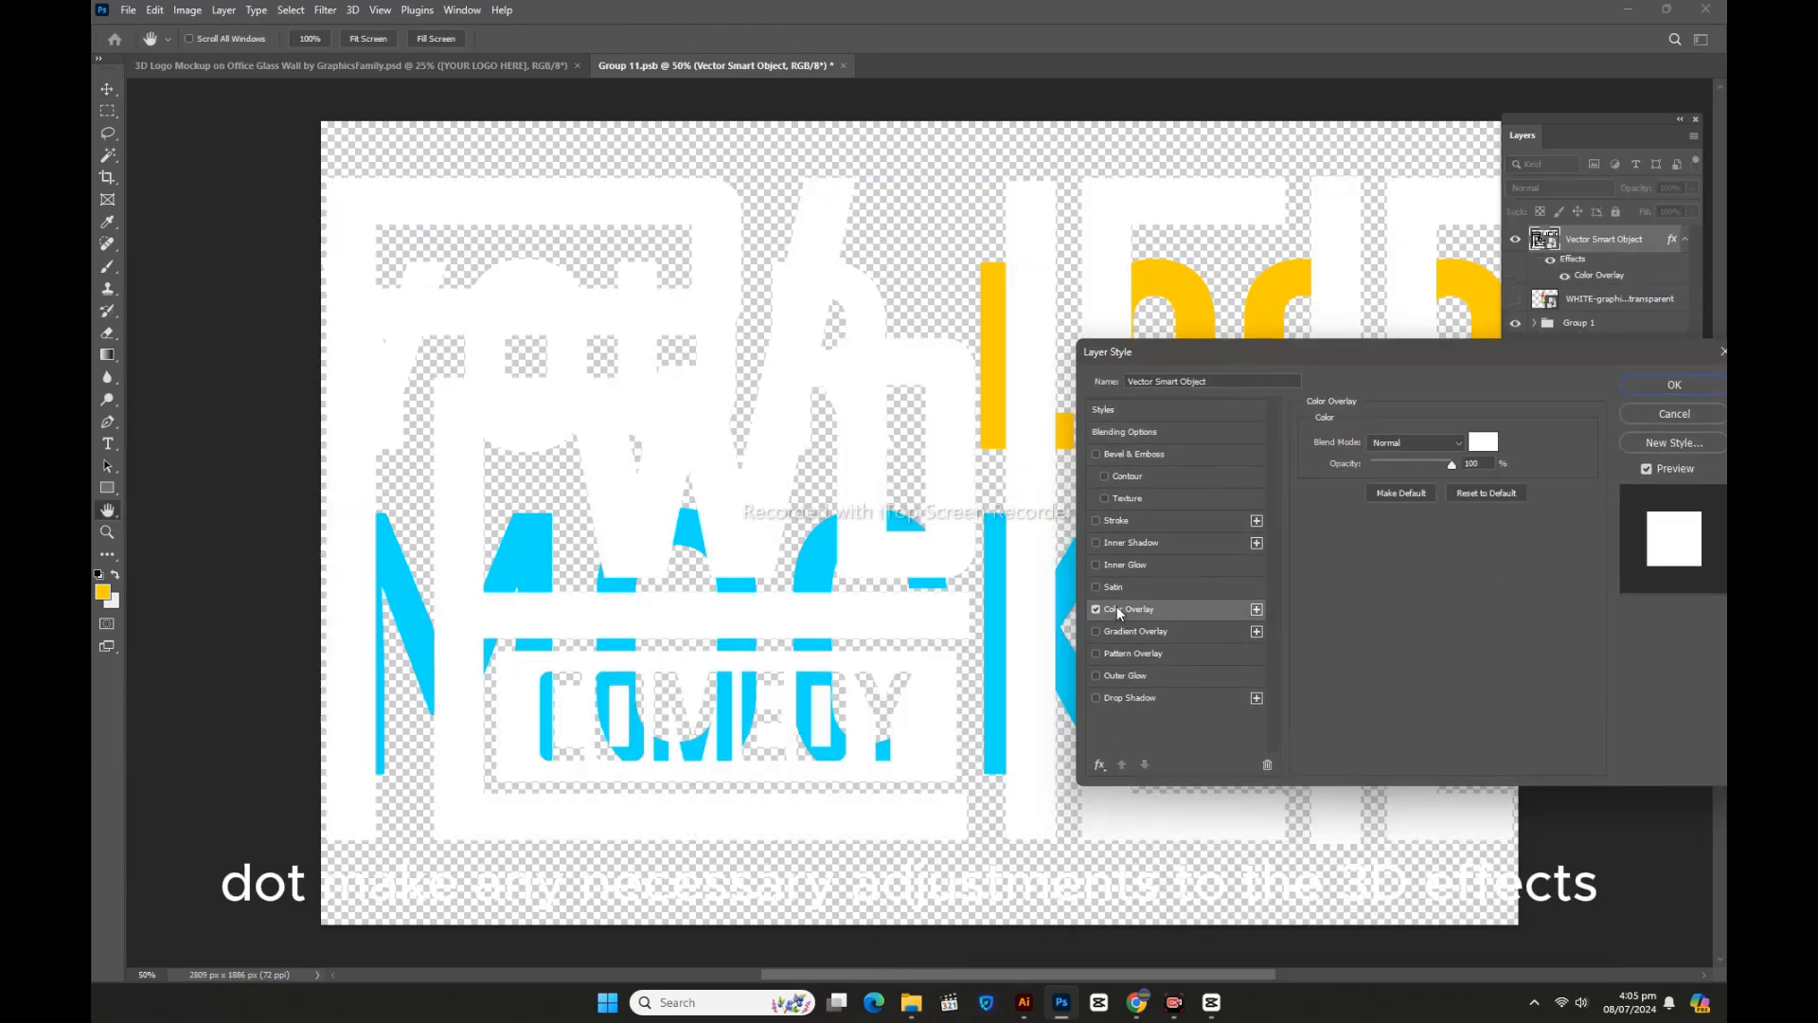
pyautogui.click(1096, 609)
pyautogui.click(1120, 632)
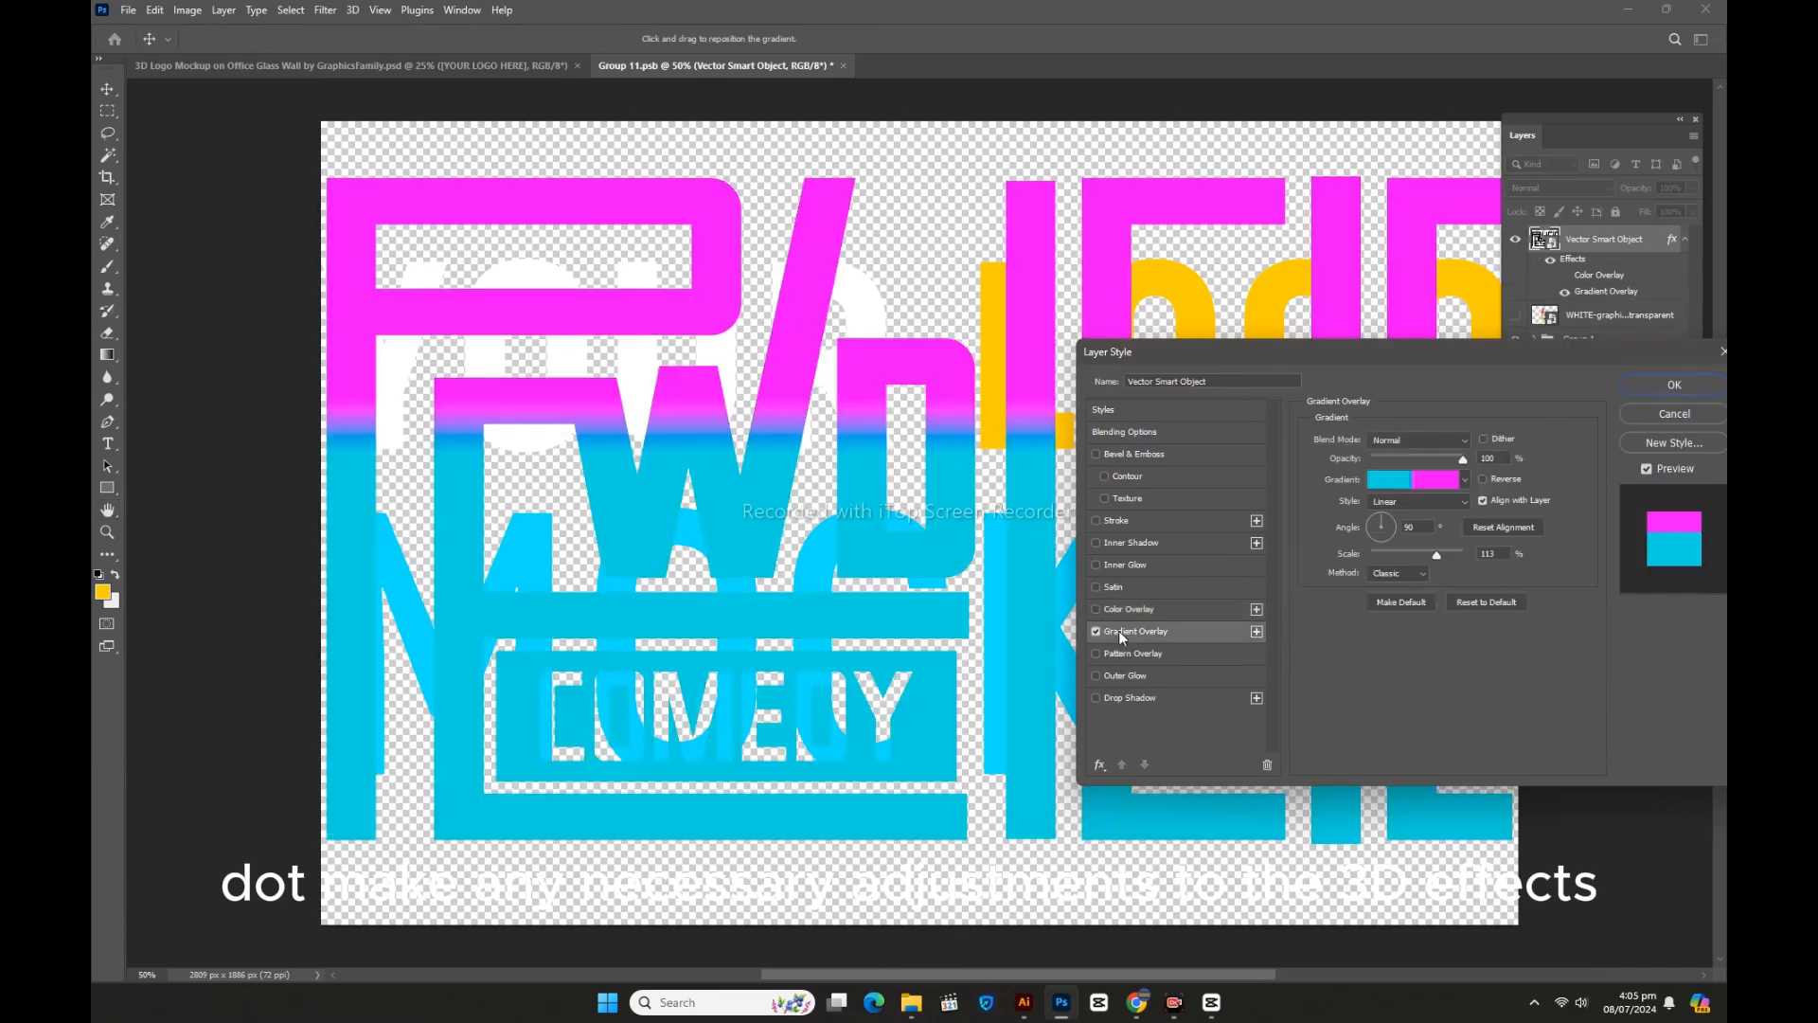
pyautogui.click(1642, 384)
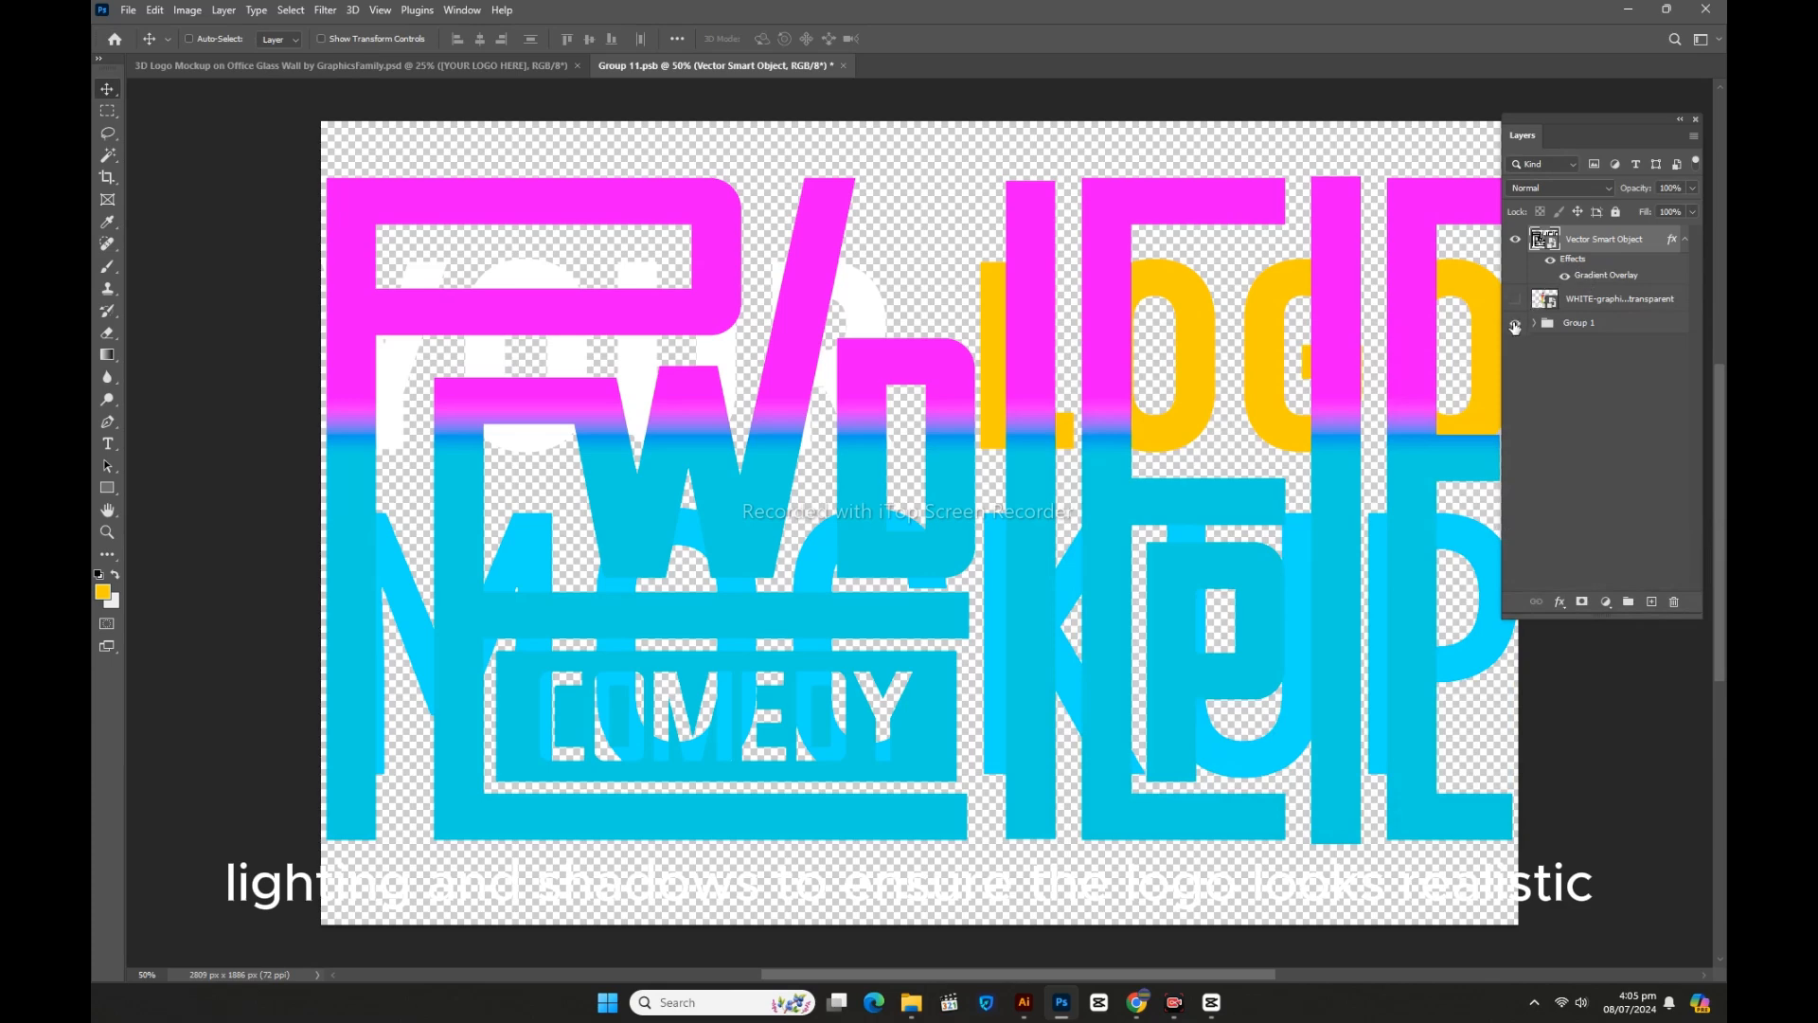
pyautogui.click(1516, 324)
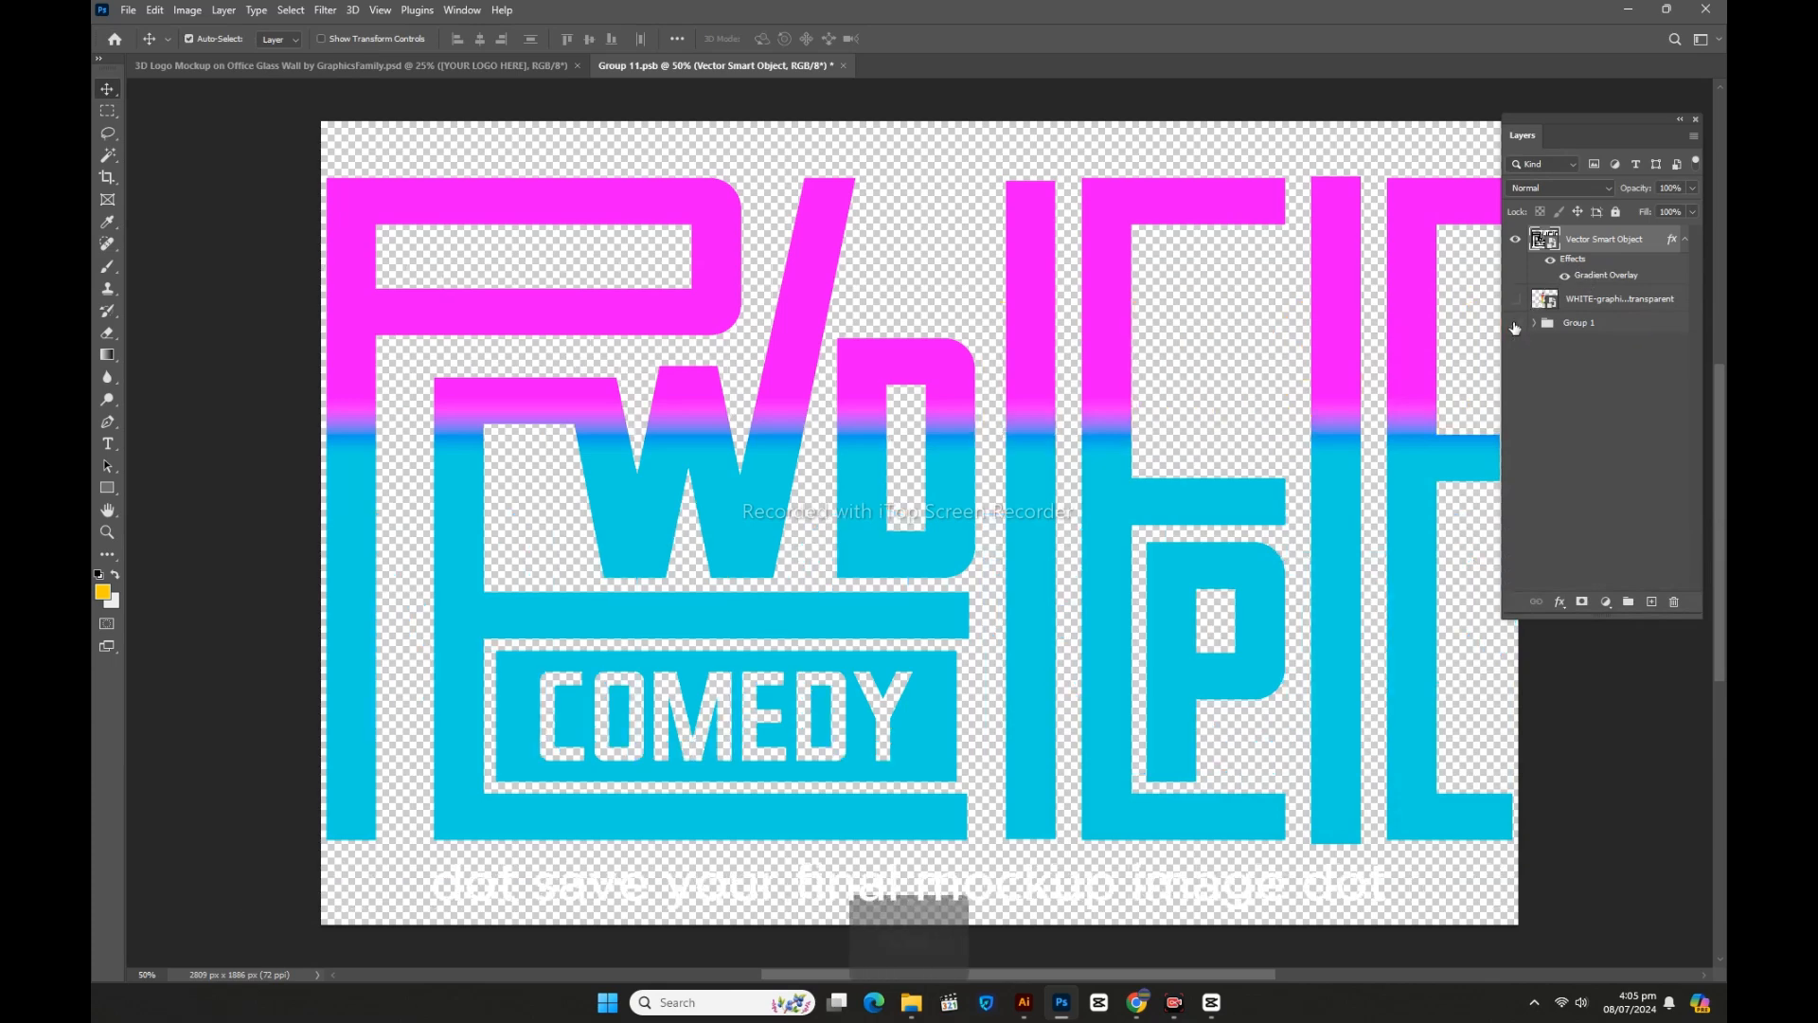
pyautogui.hotkey('ctrl', 's')
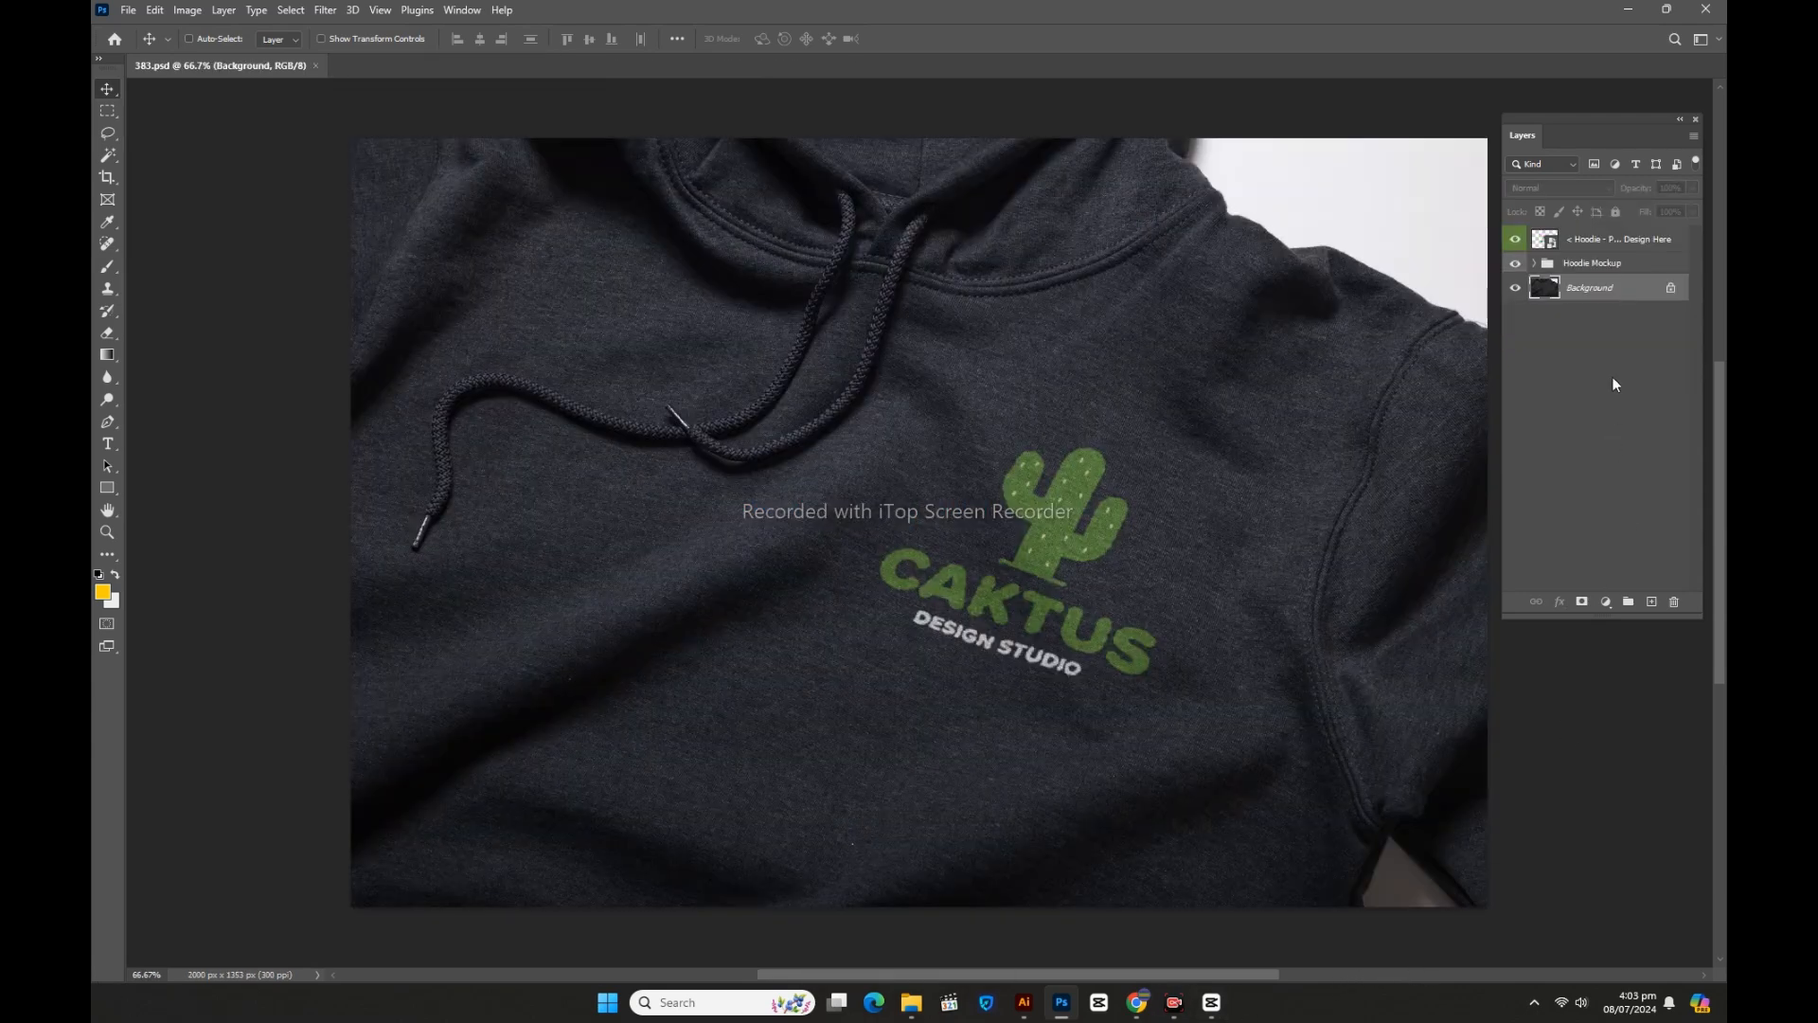
# Step: Bring the PewDiePie logo into the hoodie's design placeholder and hide the cactus design
pyautogui.doubleClick(1552, 248)
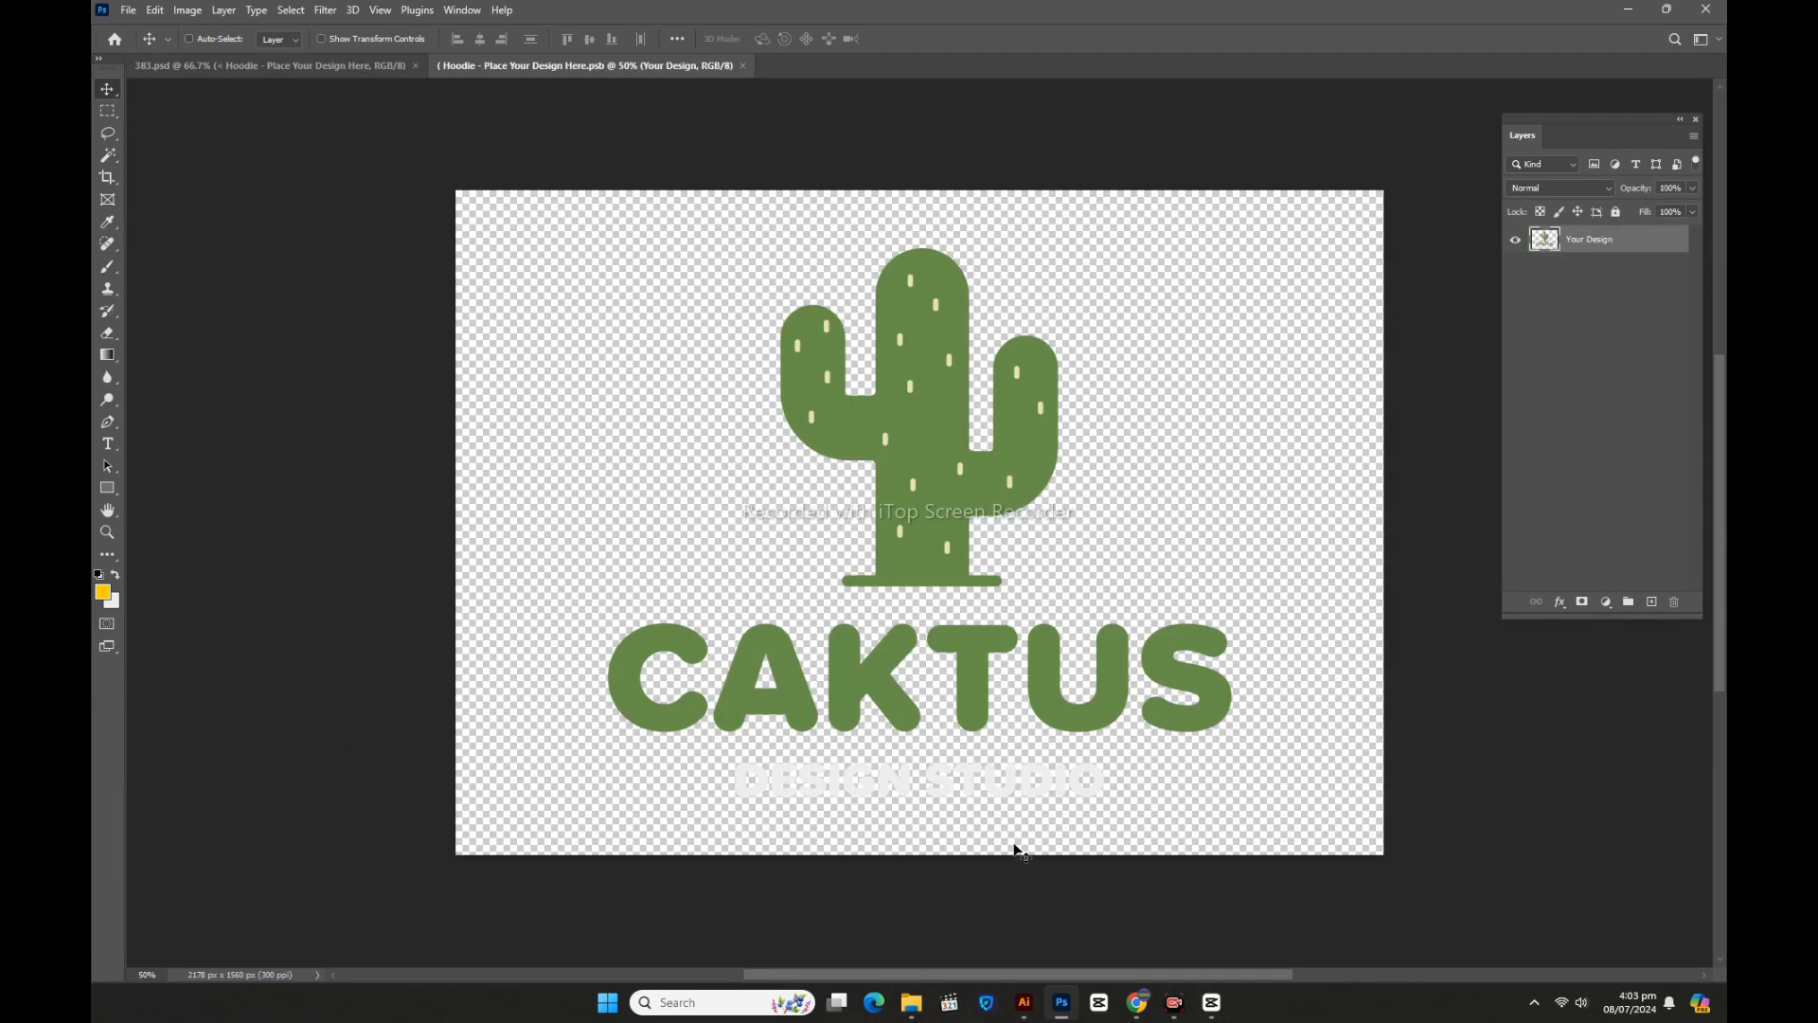
pyautogui.click(1025, 1012)
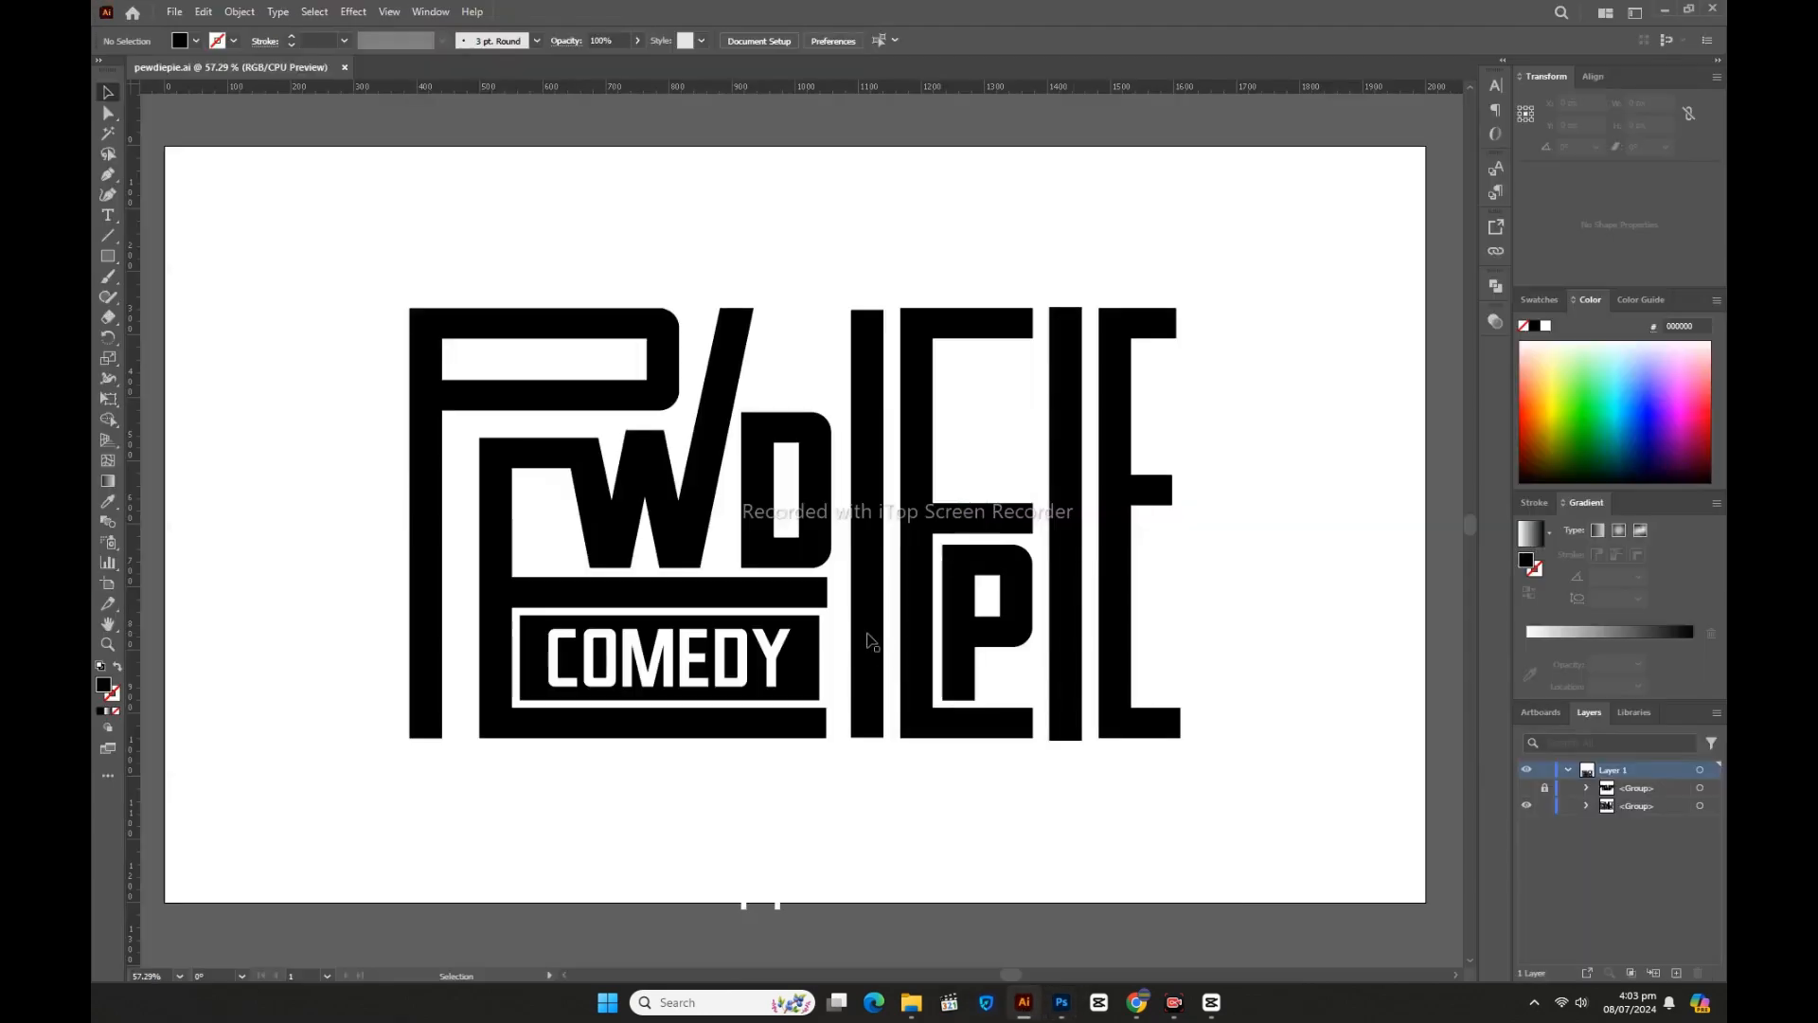
pyautogui.moveTo(881, 653); pyautogui.dragTo(979, 587)
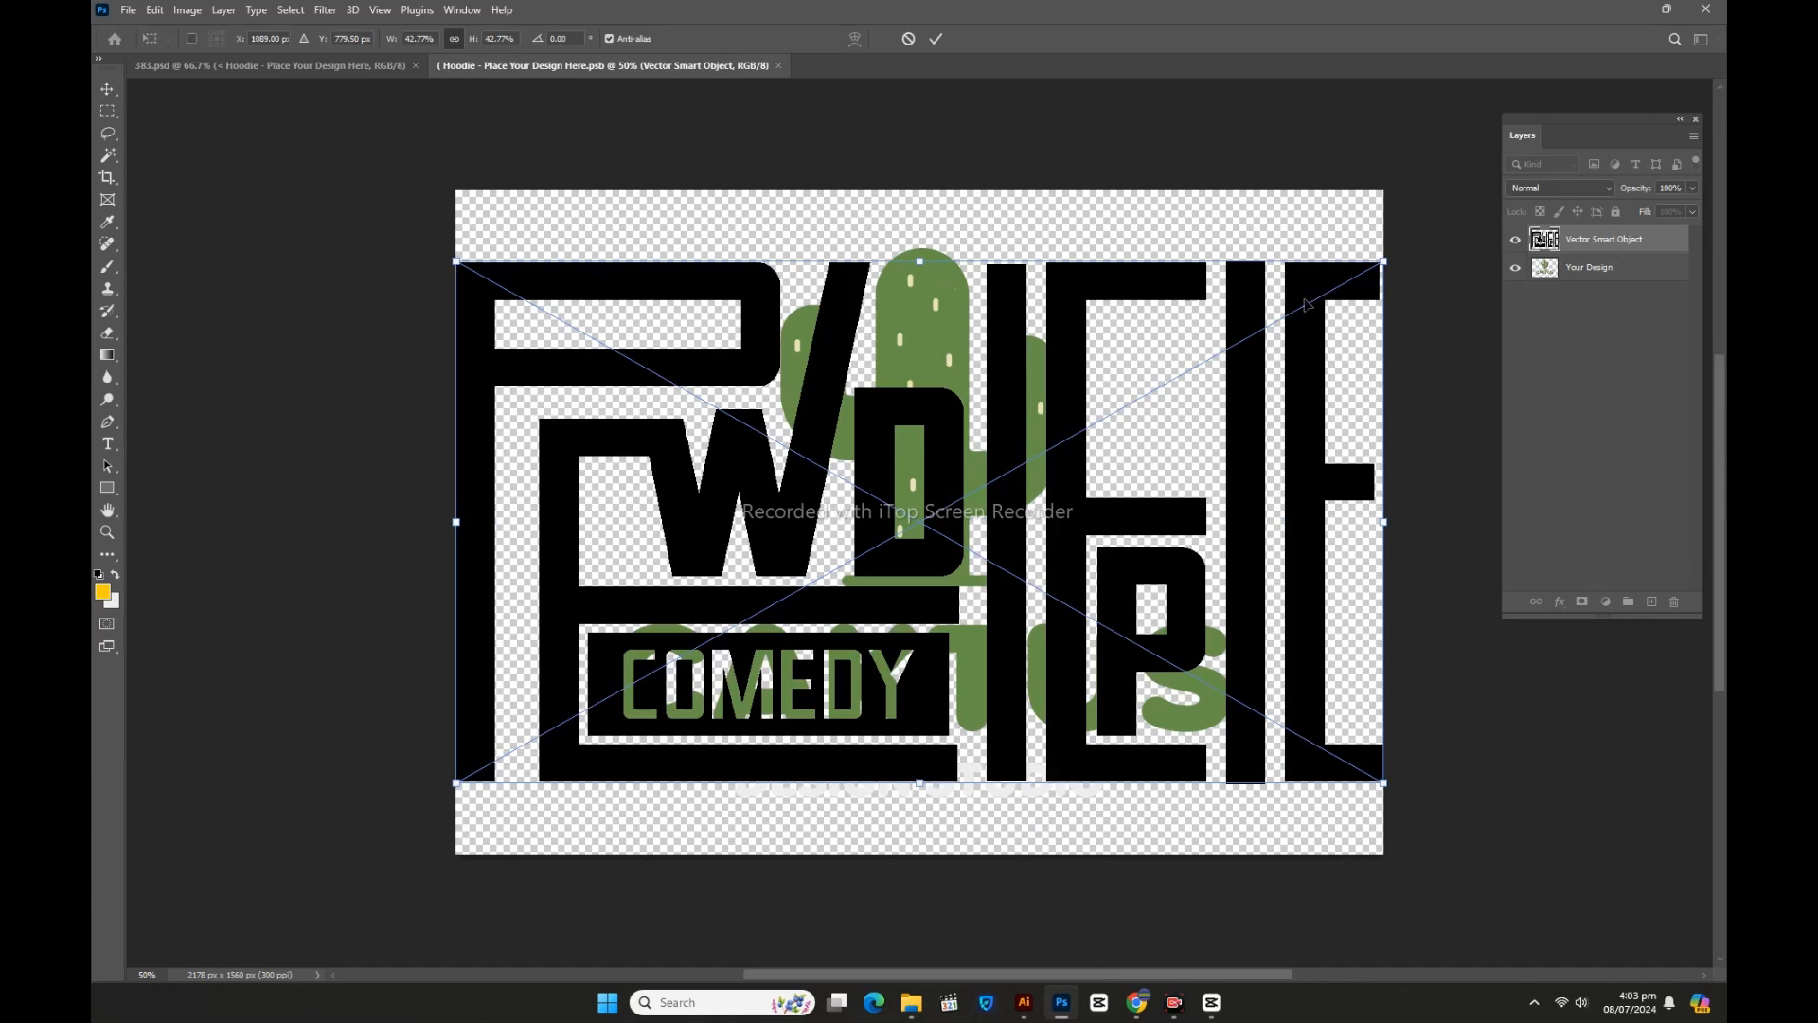
pyautogui.click(1516, 269)
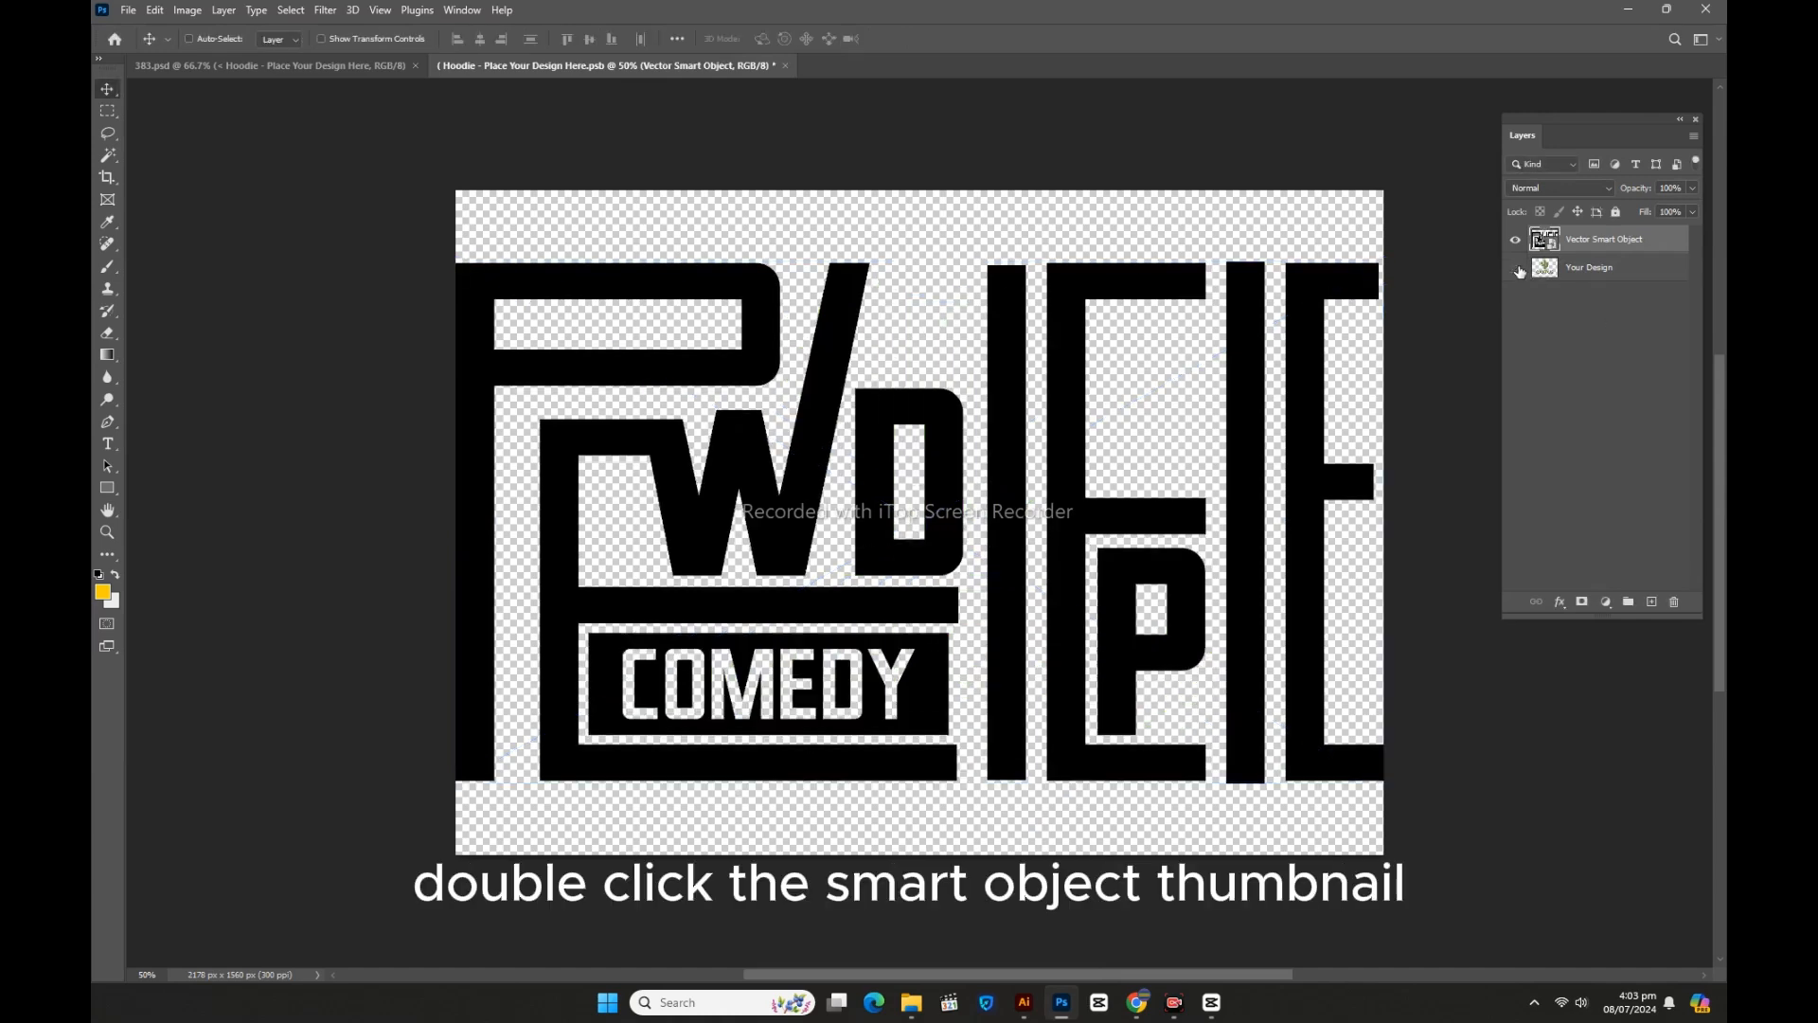
# Step: Give the logo a white Color Overlay and save the design
pyautogui.doubleClick(1673, 245)
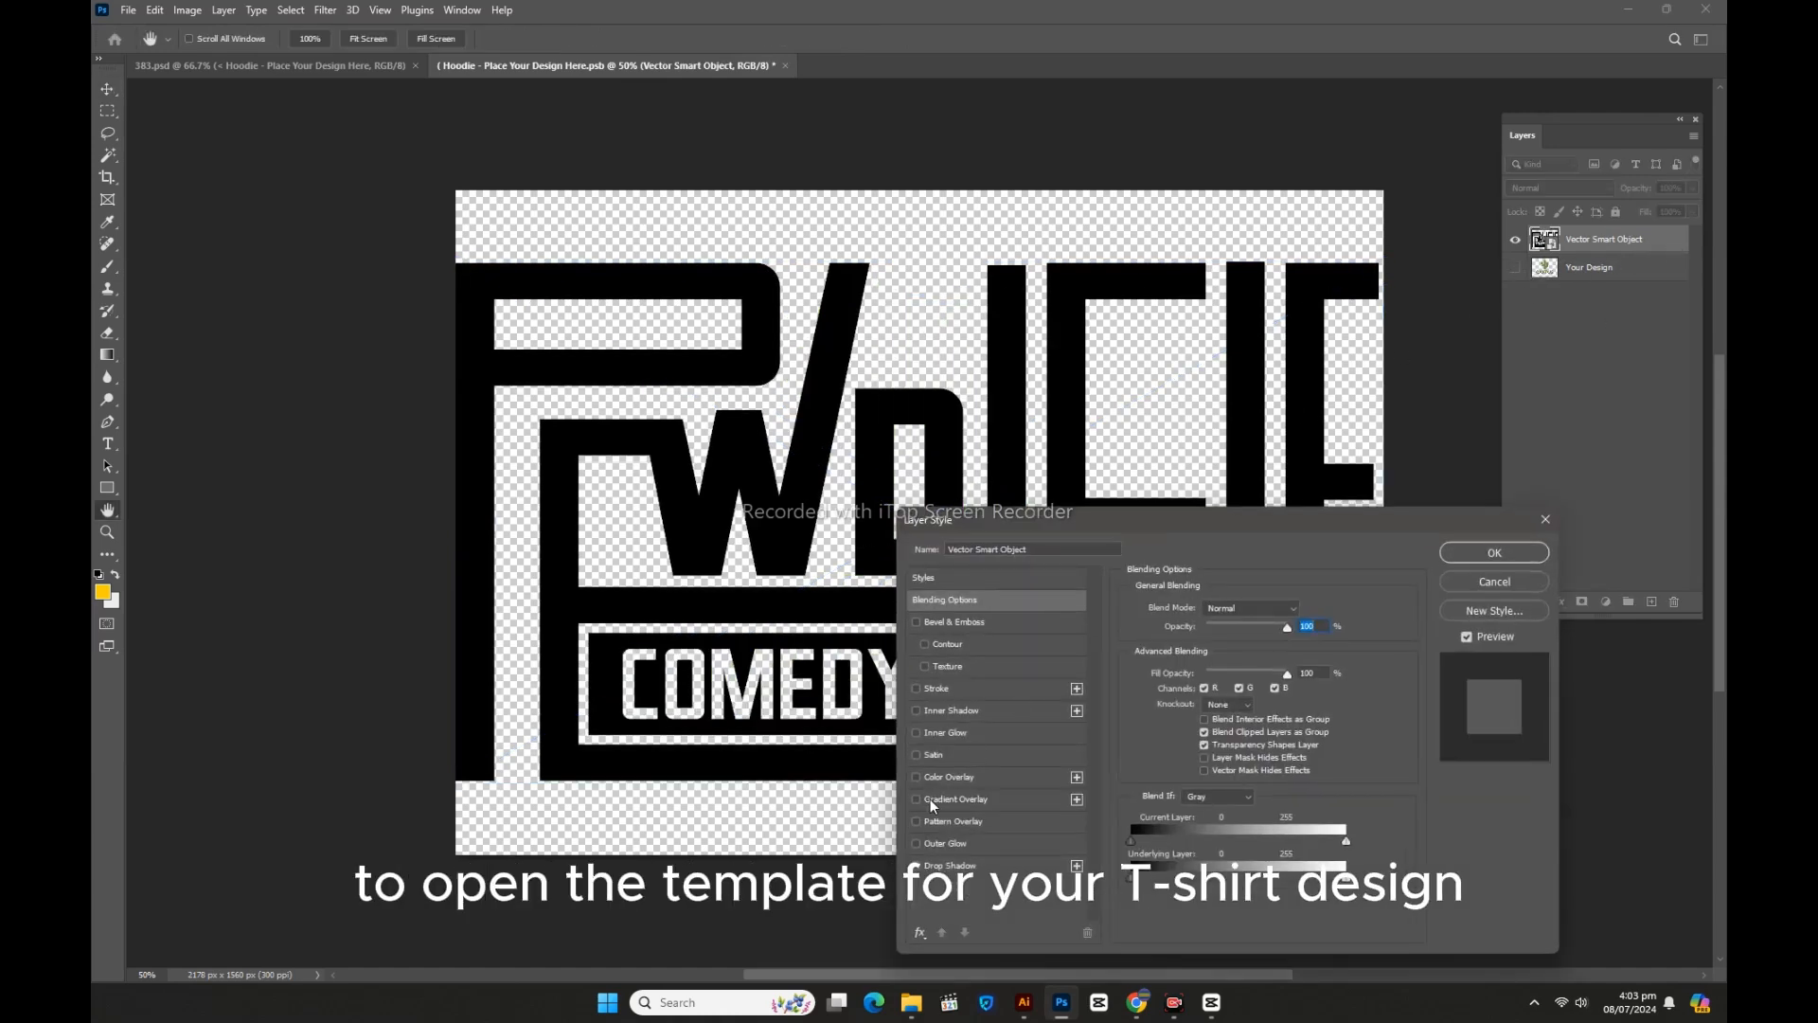
pyautogui.click(939, 777)
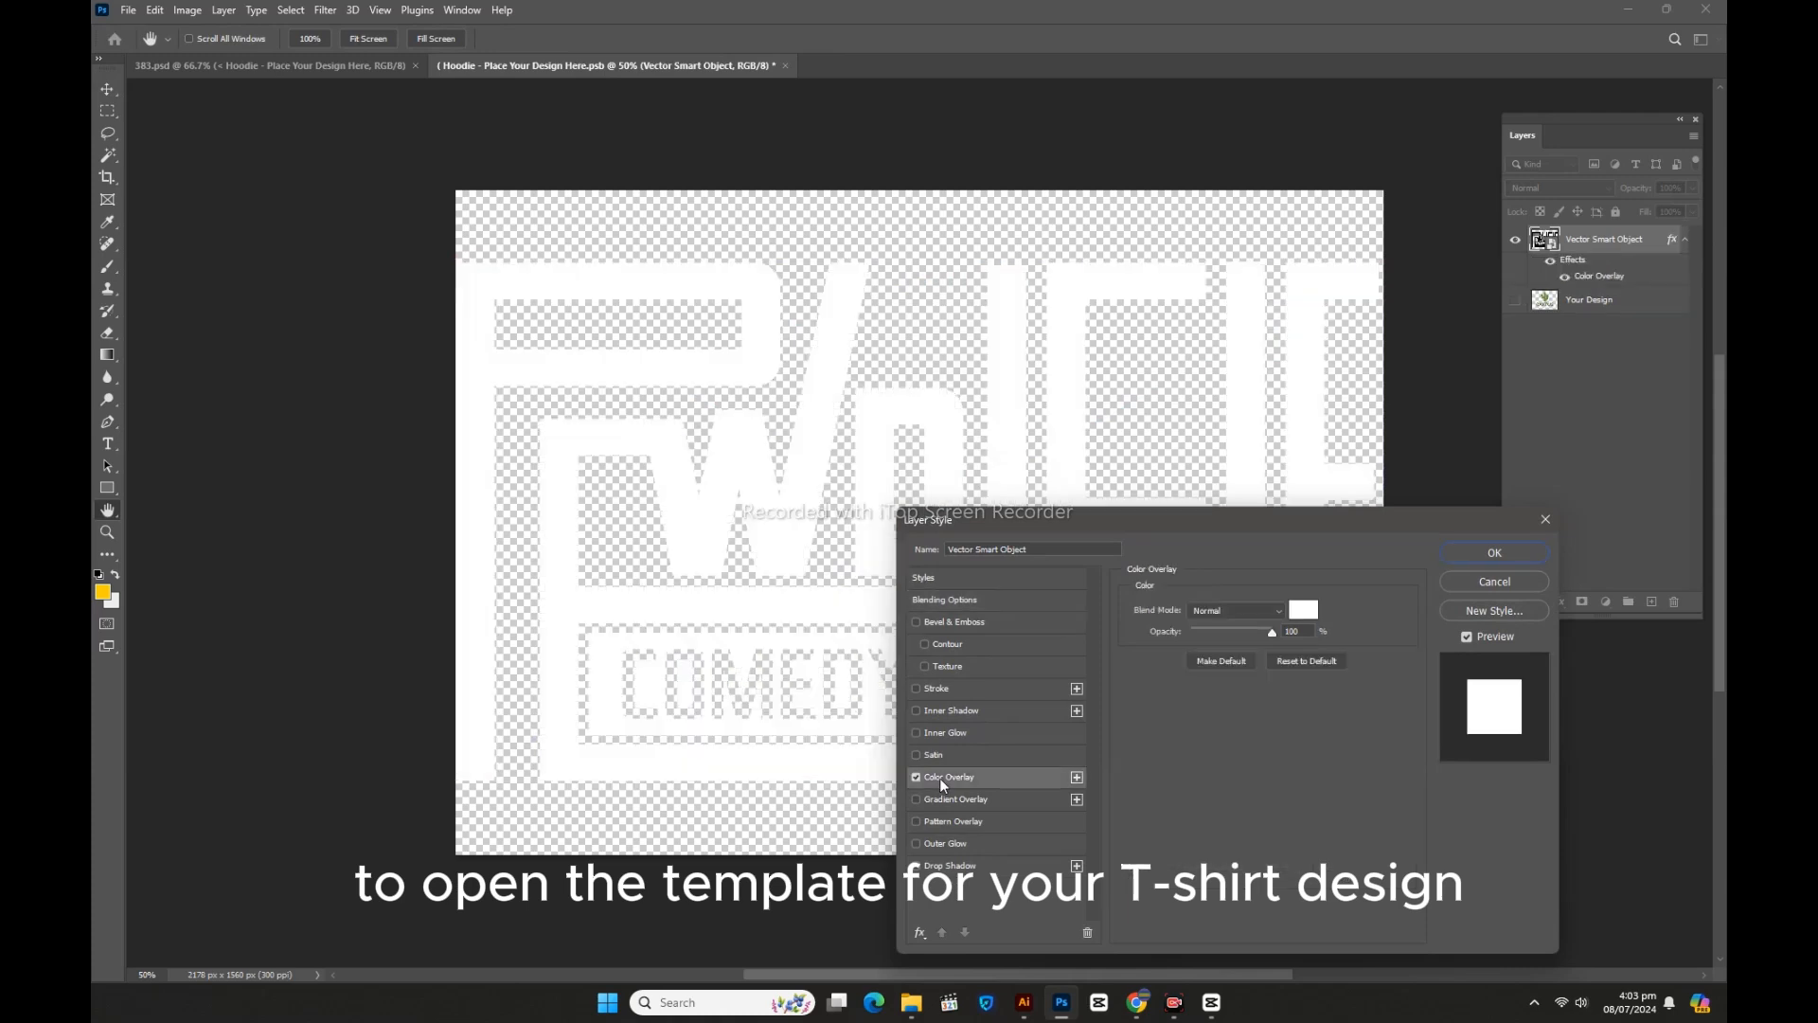
pyautogui.click(1477, 554)
pyautogui.hotkey('ctrl', 's')
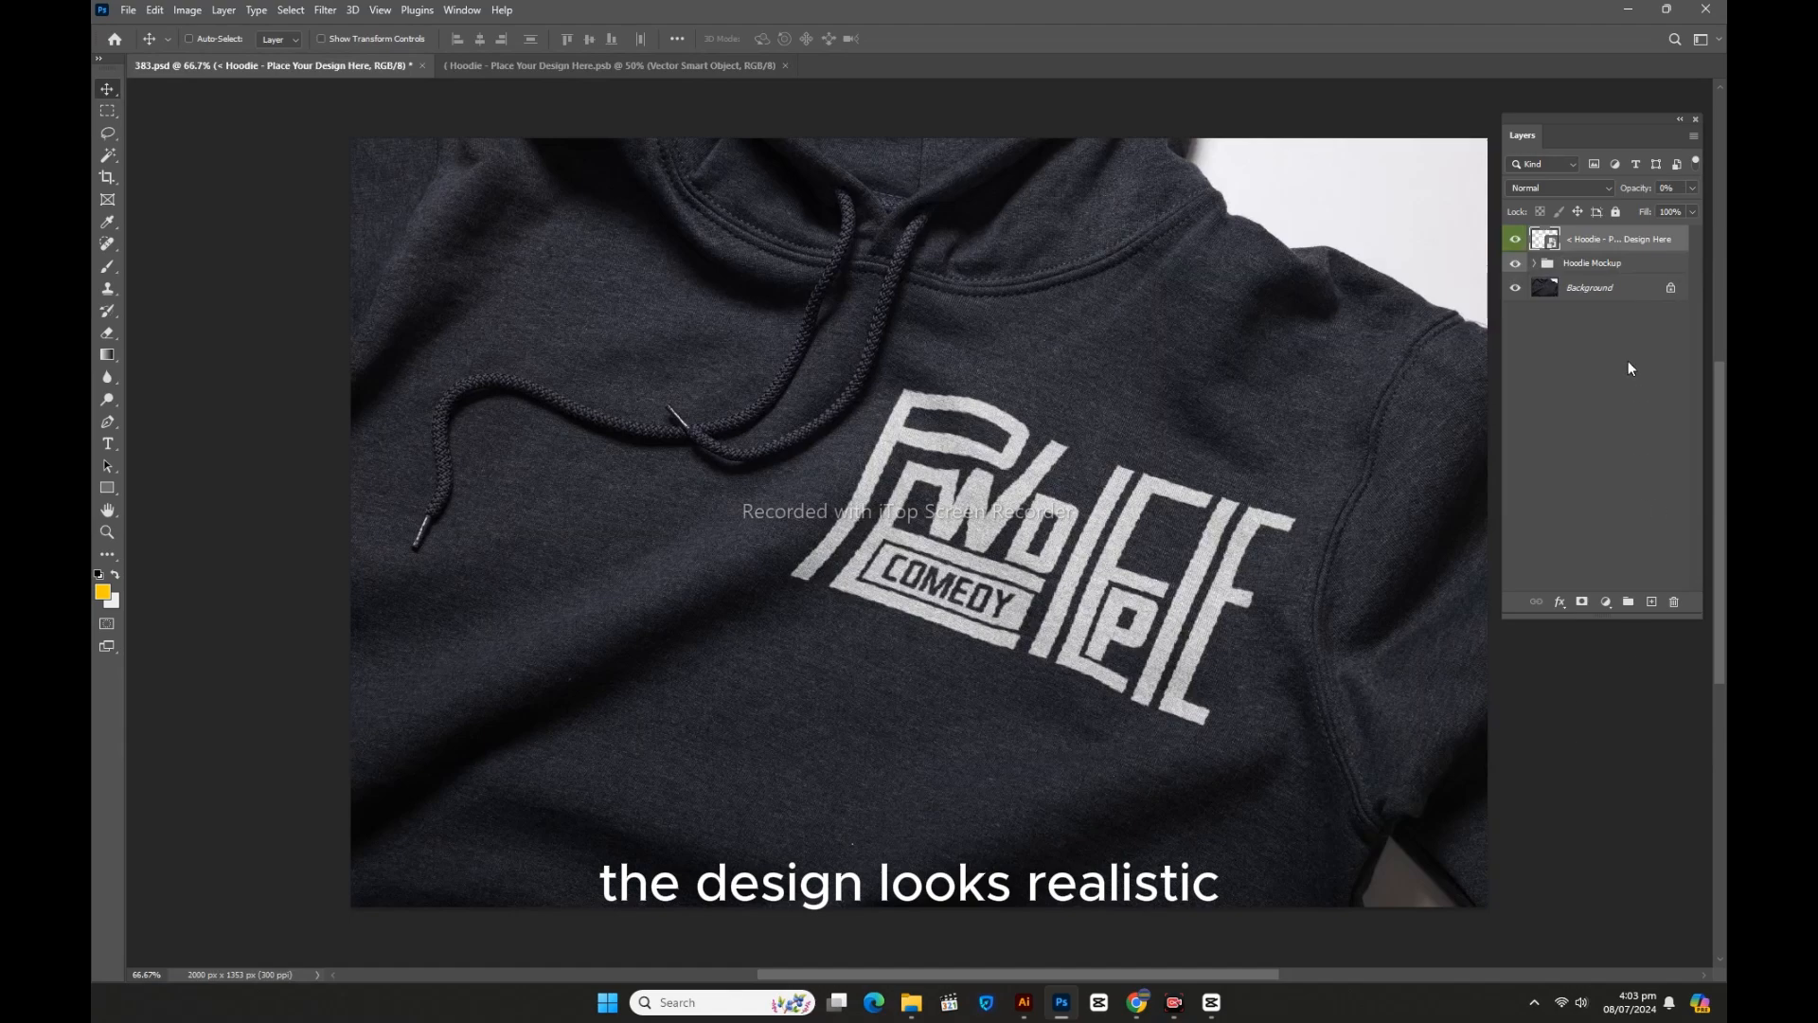
# Step: Open Card Mockup With Formal Hand.psd
pyautogui.click(1680, 119)
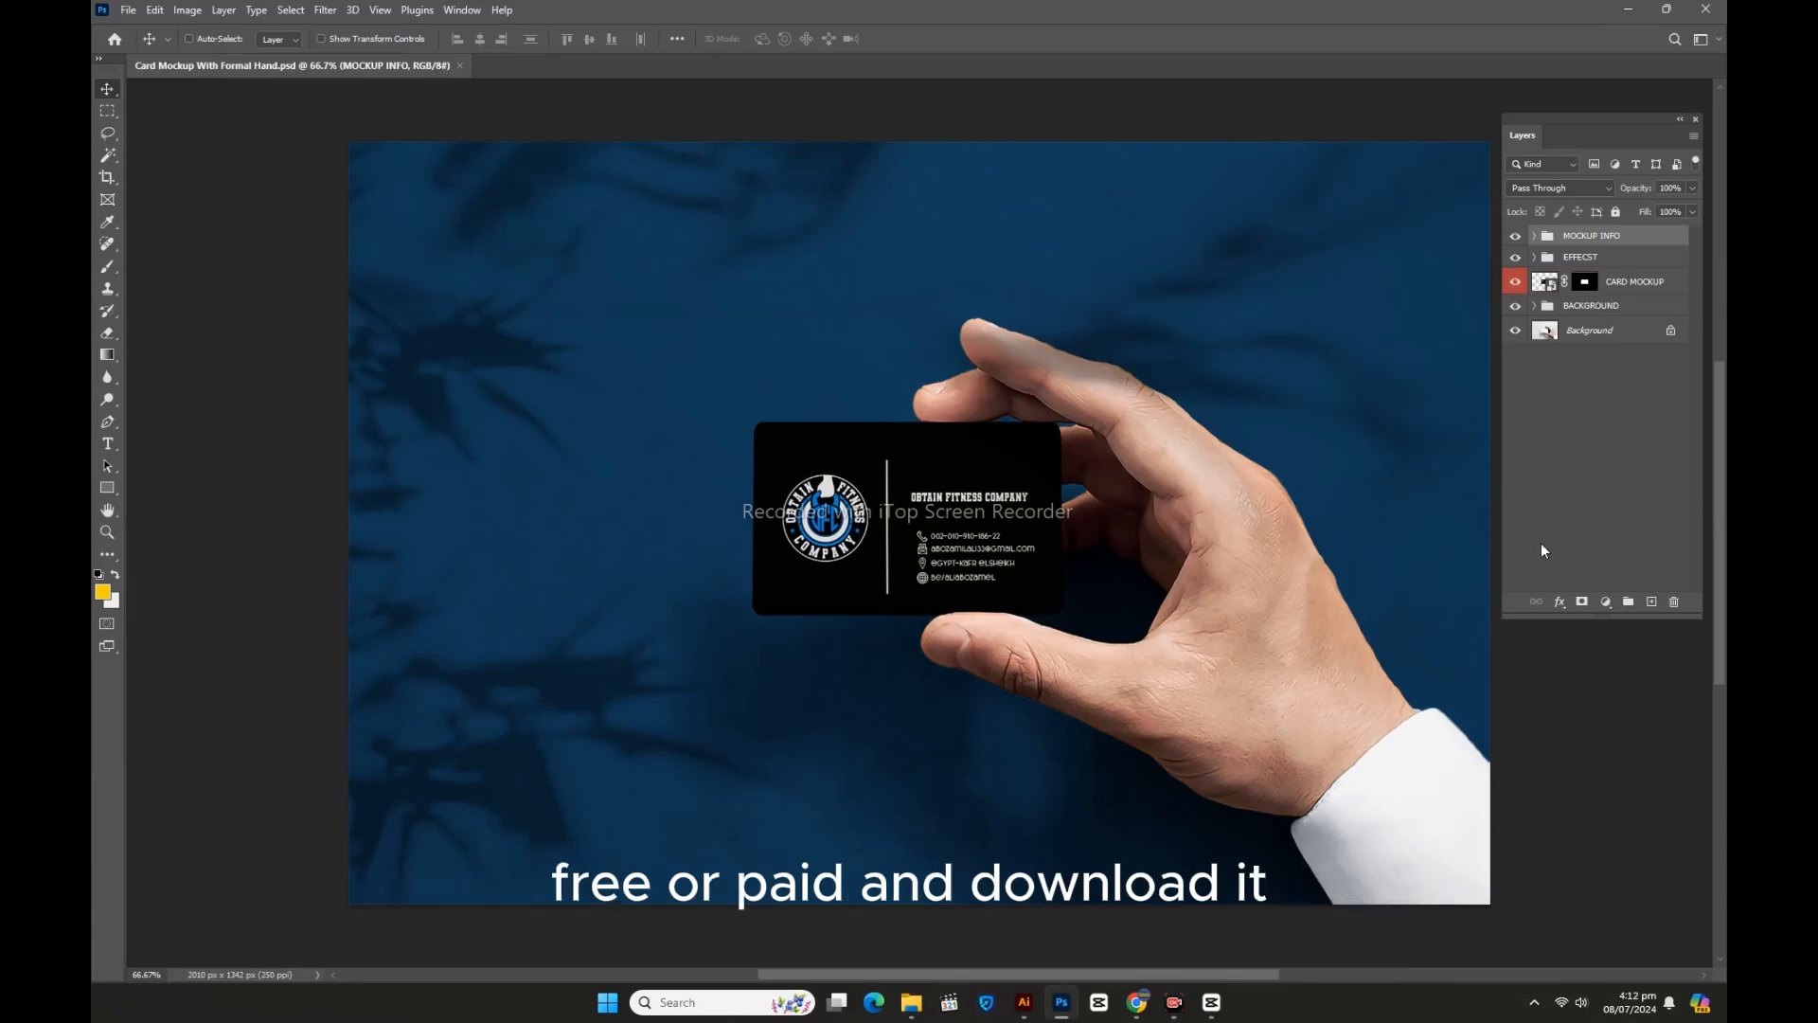
# Step: Select CARD MOCKUP and hide the fitness logo, keeping the company name visible
pyautogui.click(1552, 289)
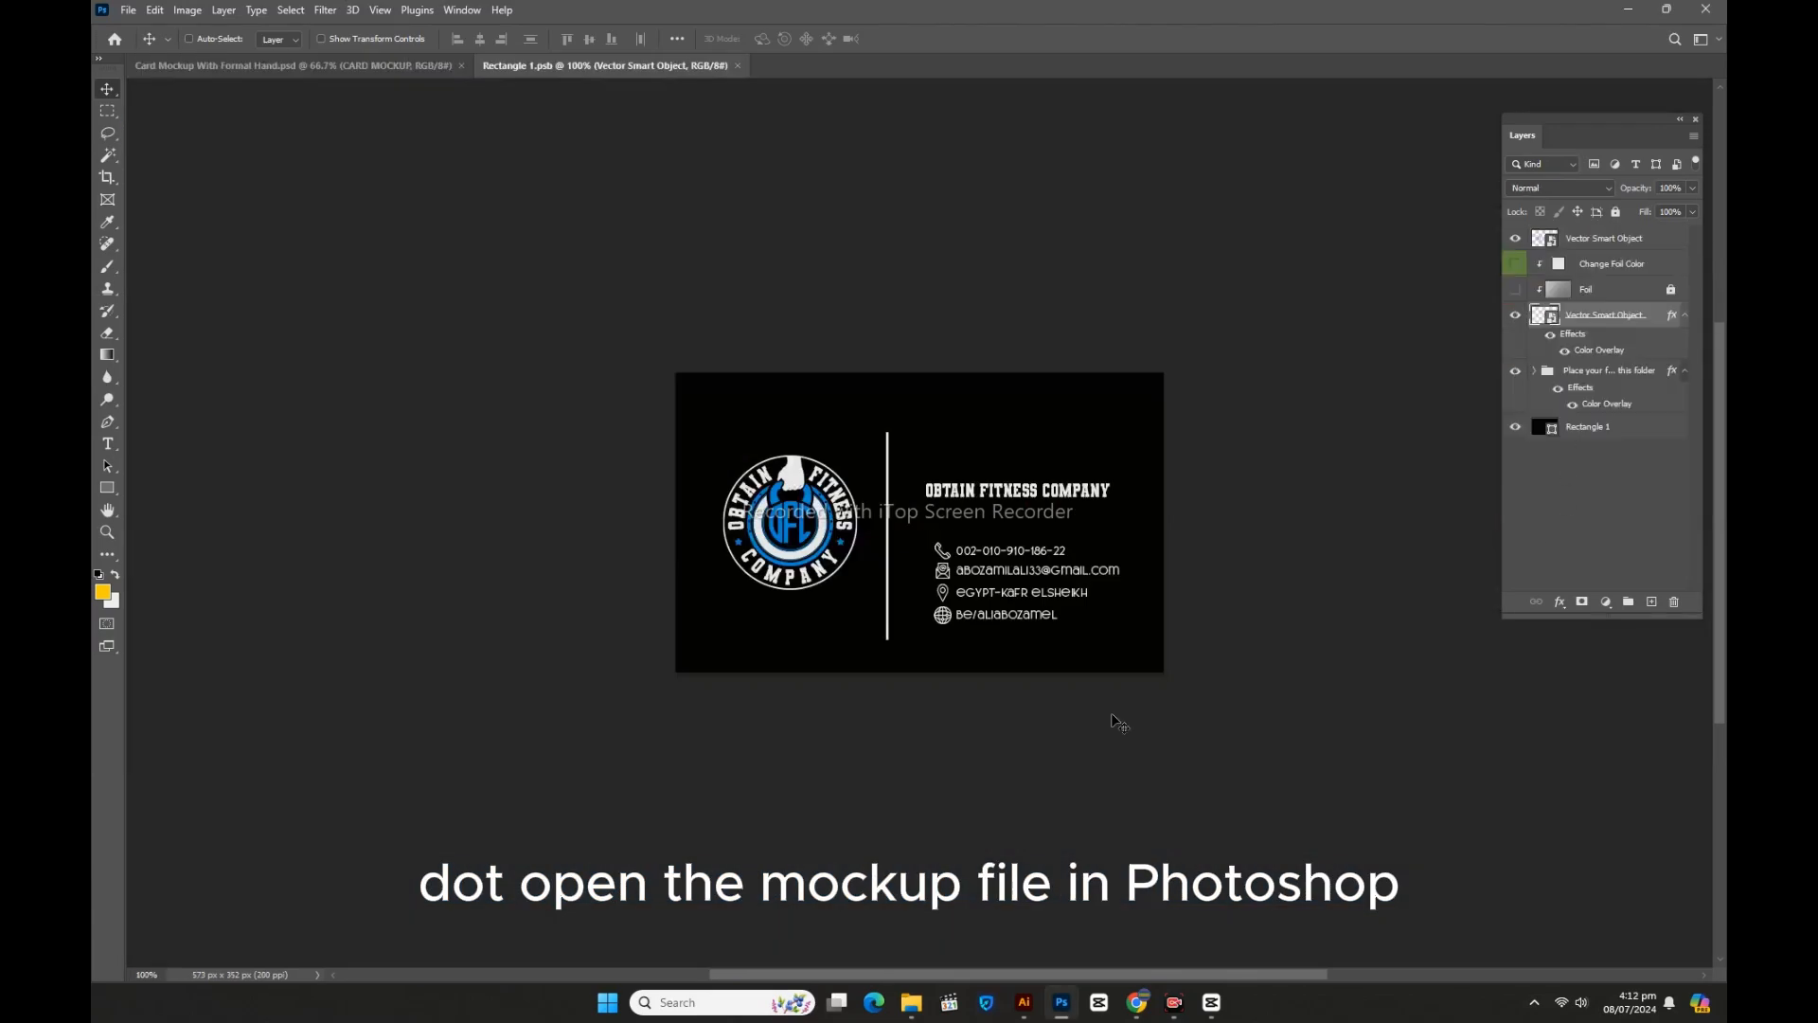
pyautogui.click(1515, 237)
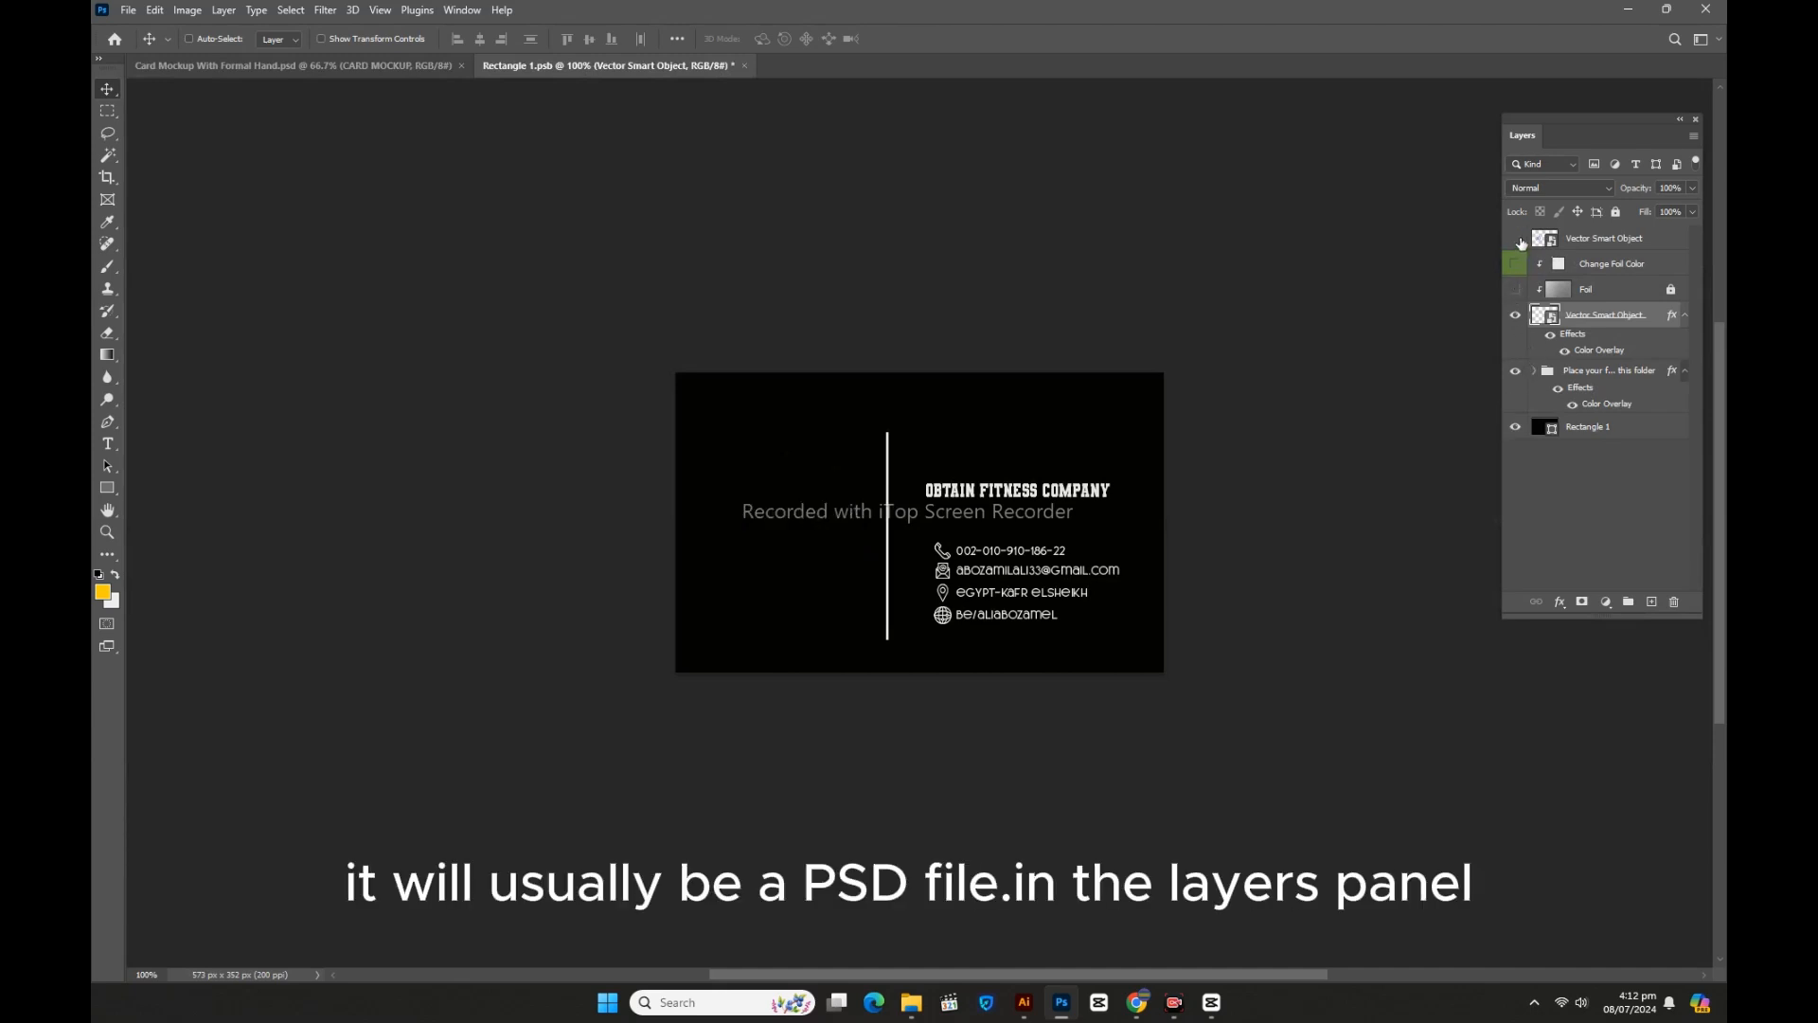
pyautogui.click(1513, 319)
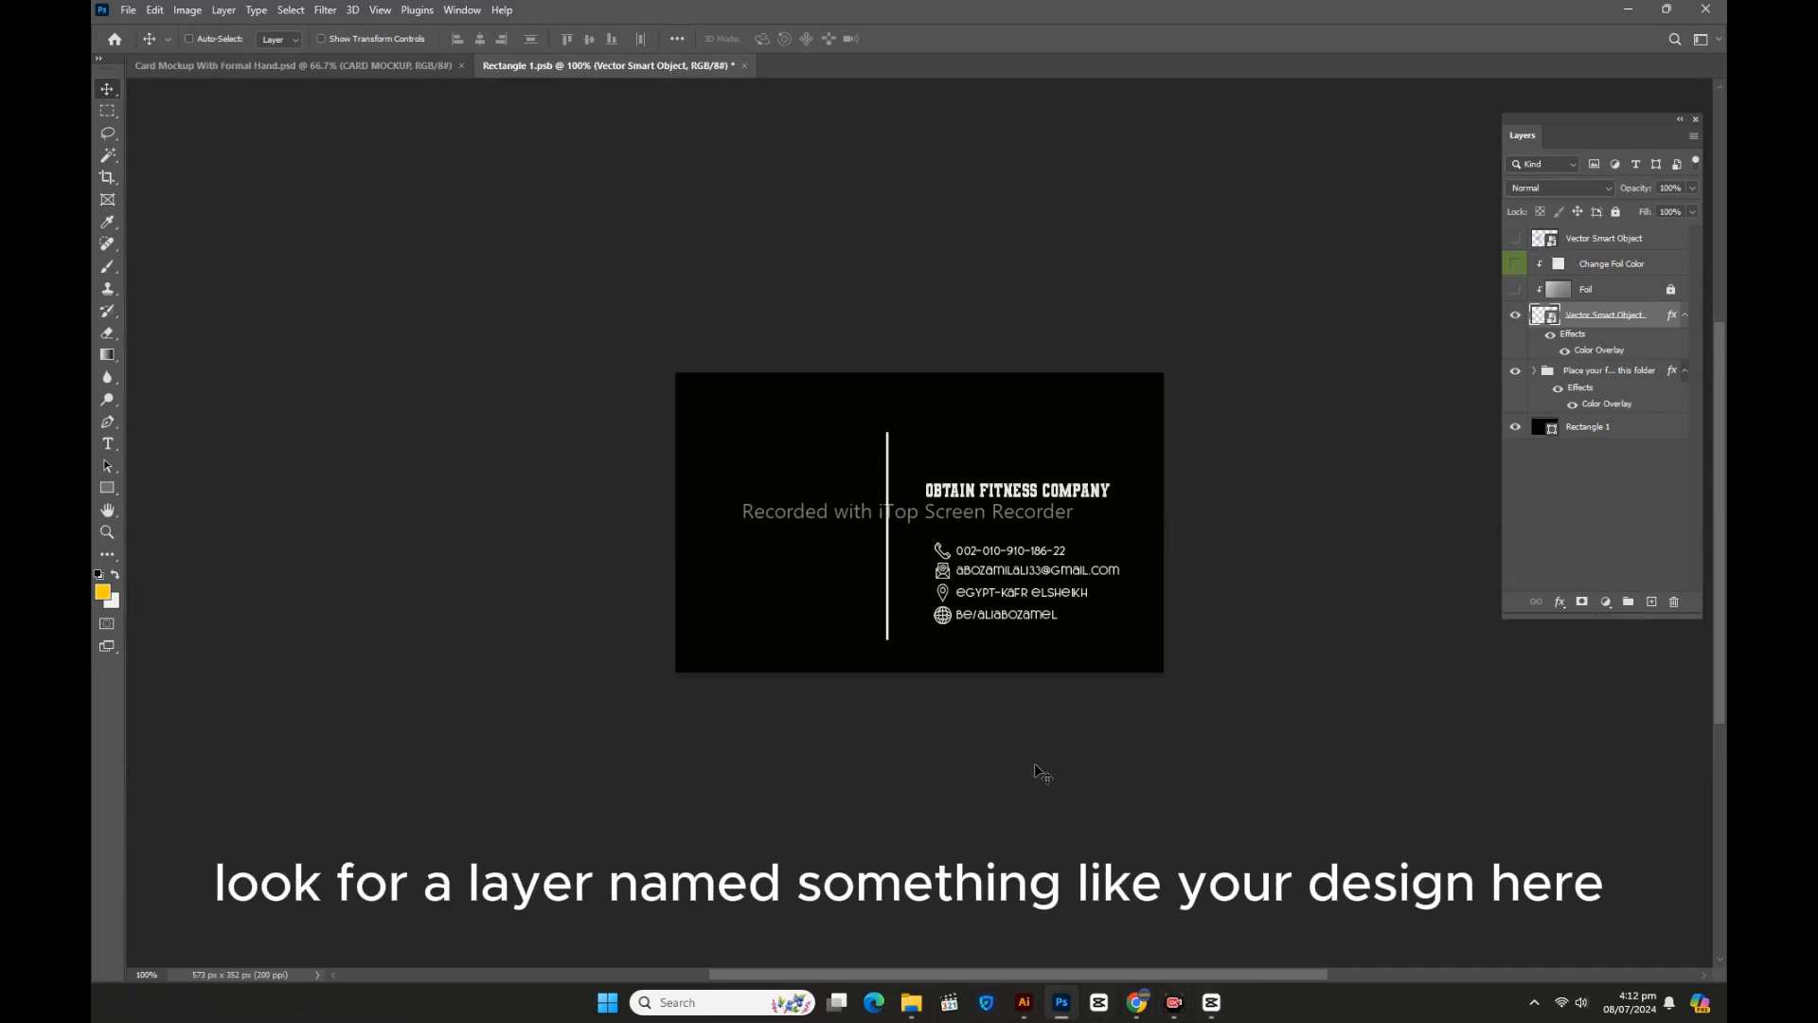
# Step: Paste the PewDiePie logo as pixels and shrink it onto the card's left side
pyautogui.hotkey('ctrl', 'v')
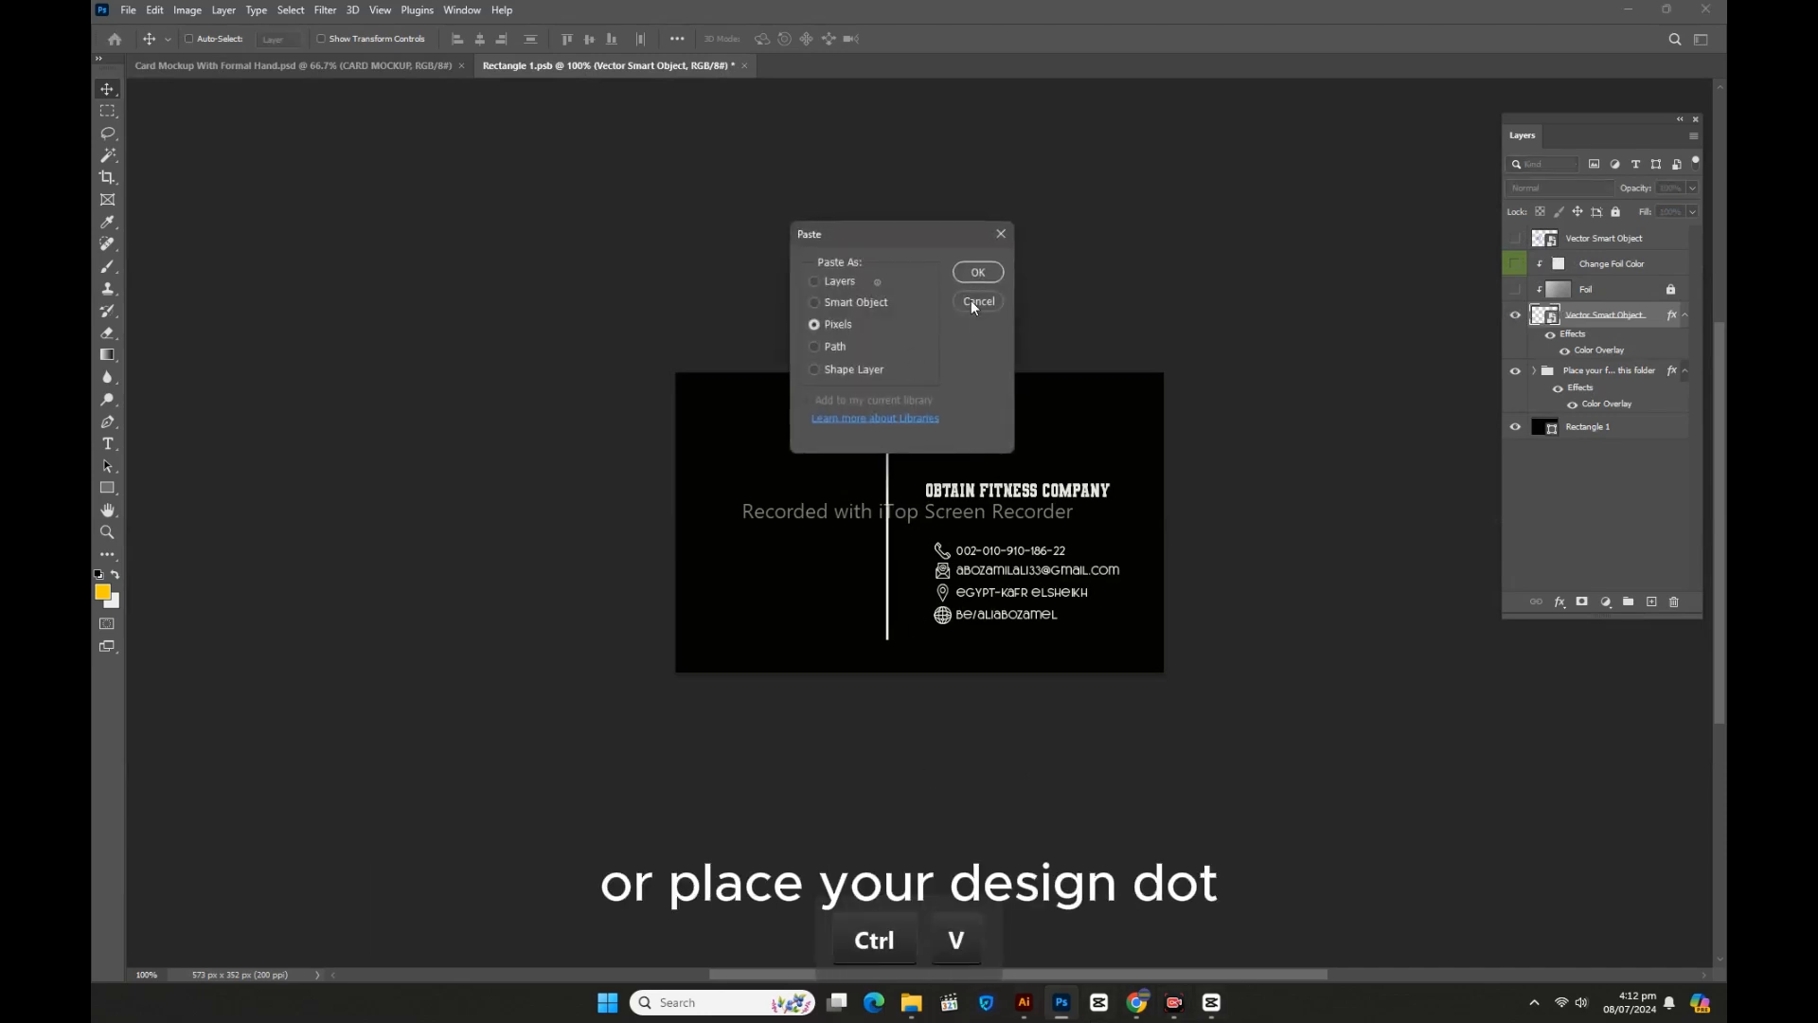
pyautogui.click(978, 272)
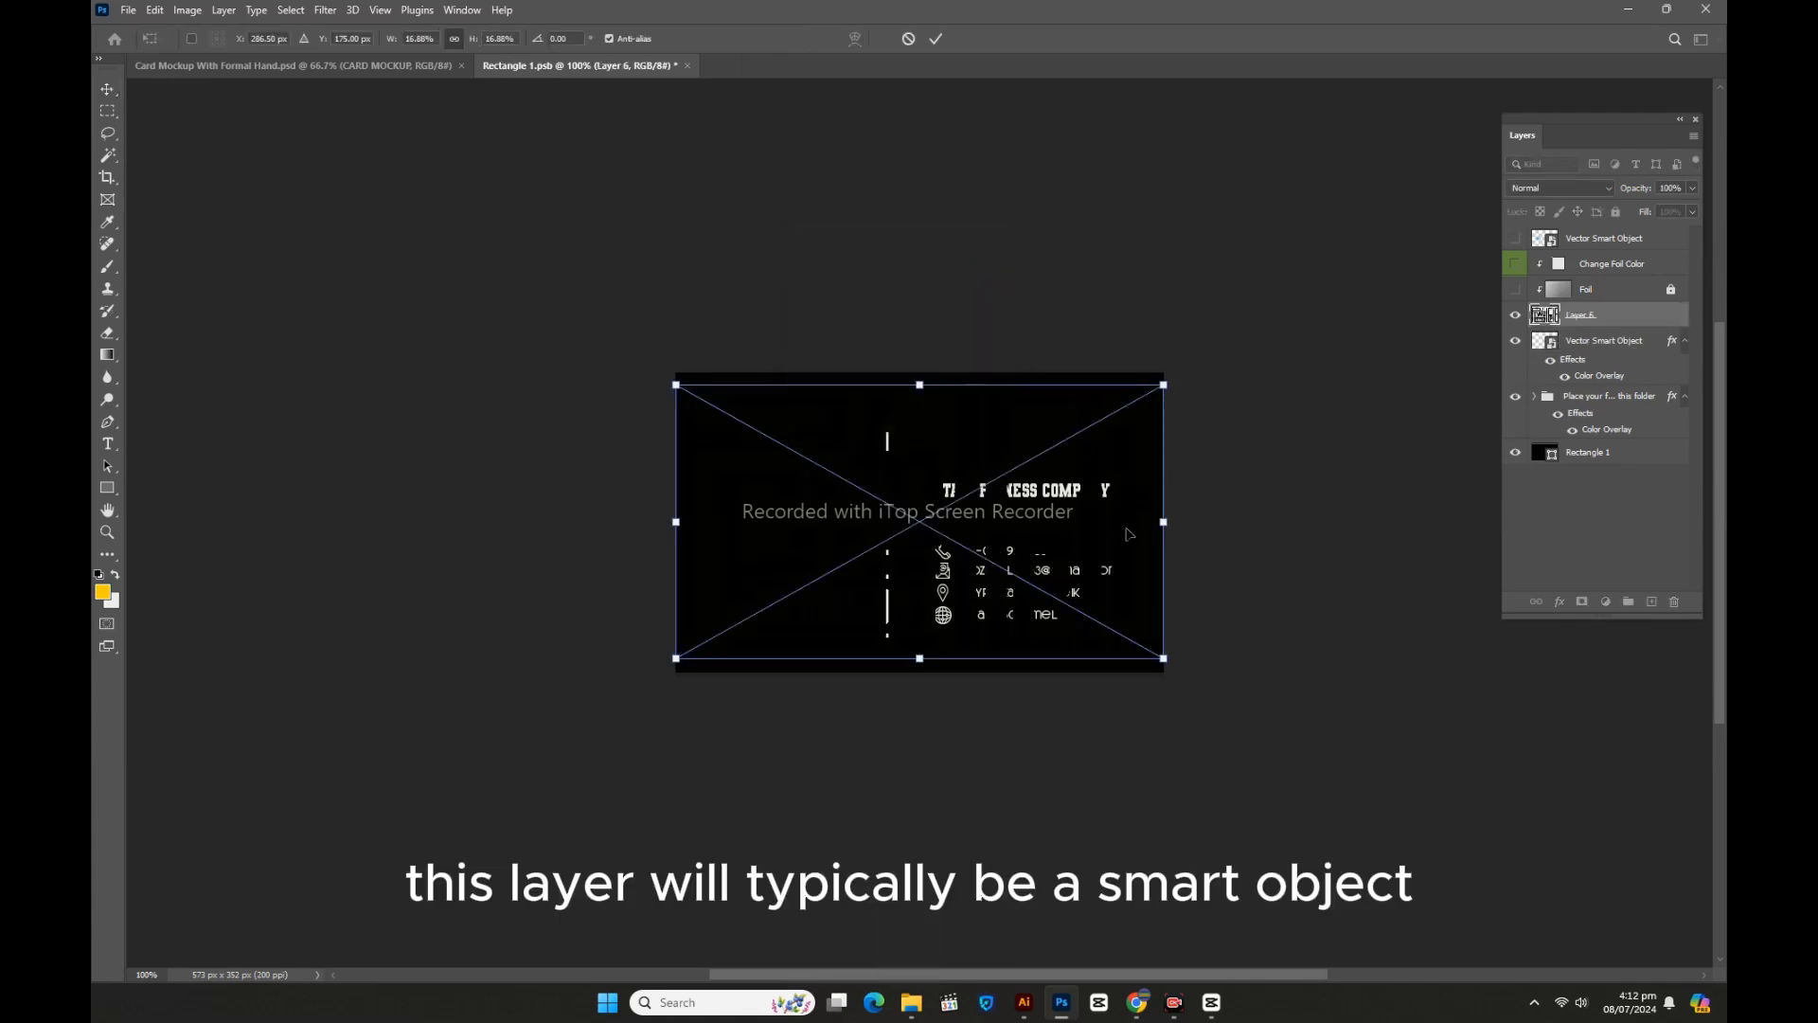
pyautogui.moveTo(1164, 523); pyautogui.dragTo(853, 522)
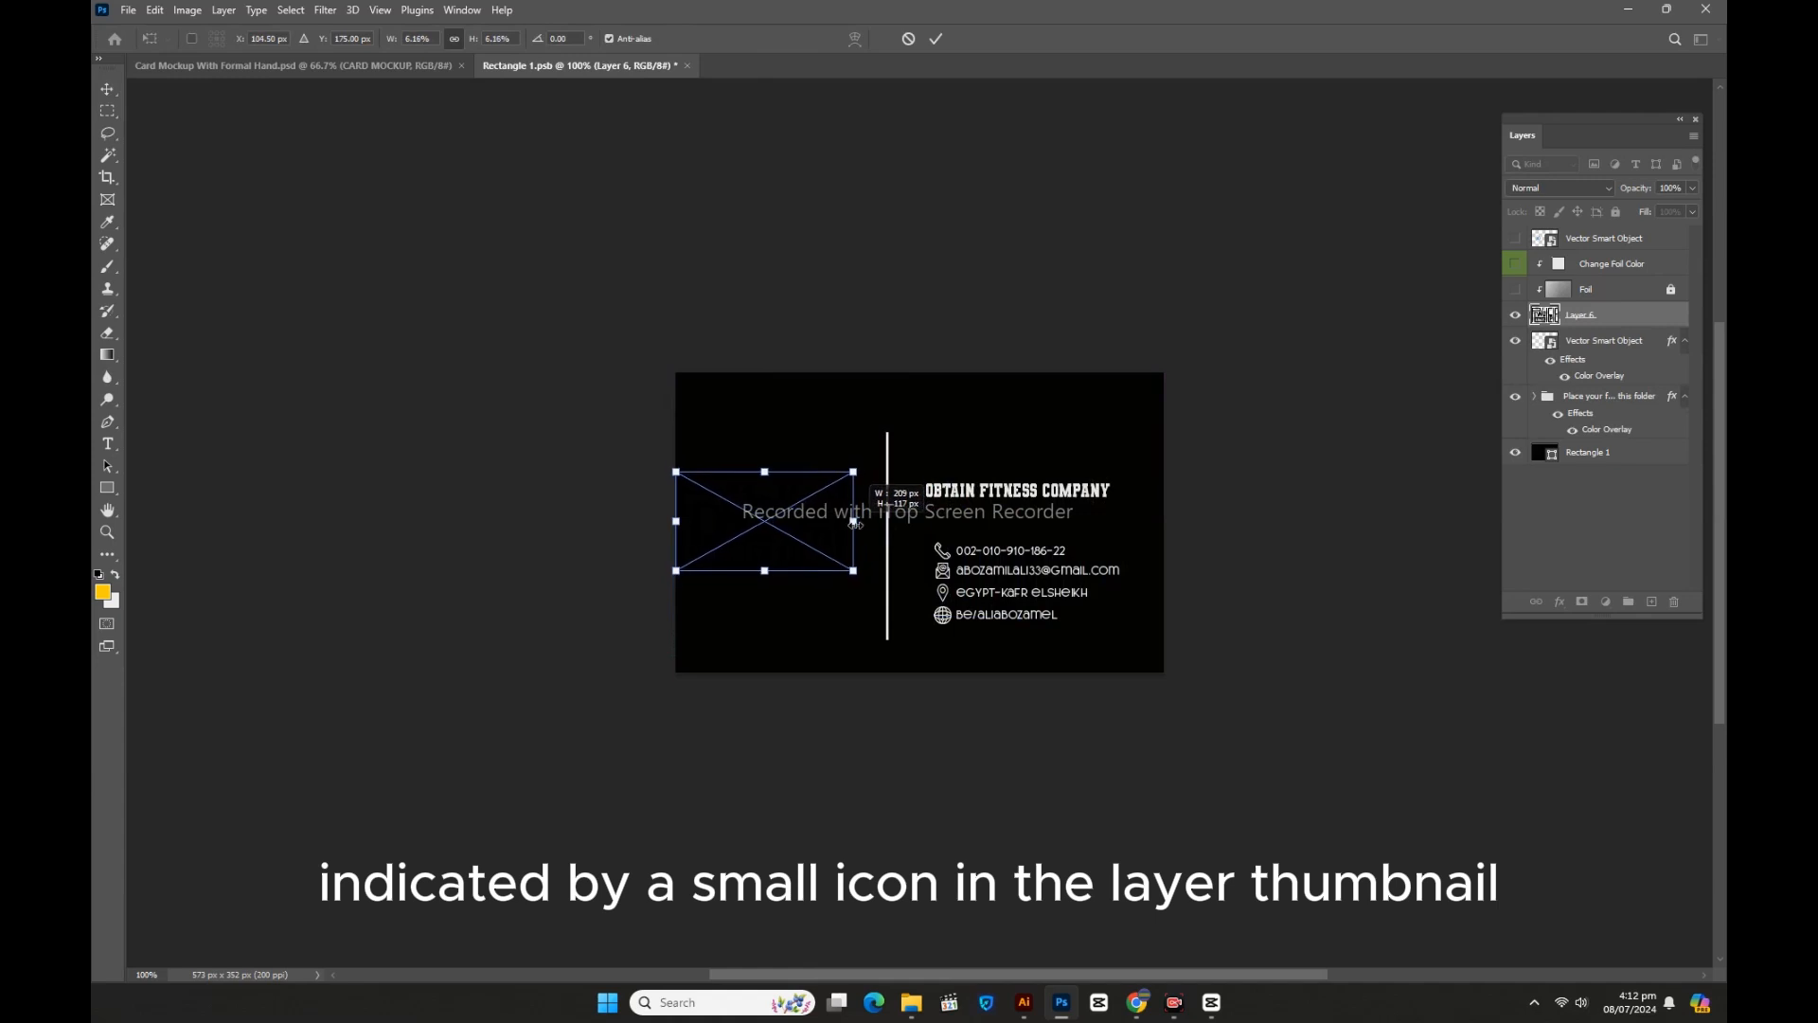
pyautogui.moveTo(684, 521); pyautogui.dragTo(696, 521)
pyautogui.moveTo(853, 521); pyautogui.dragTo(860, 520)
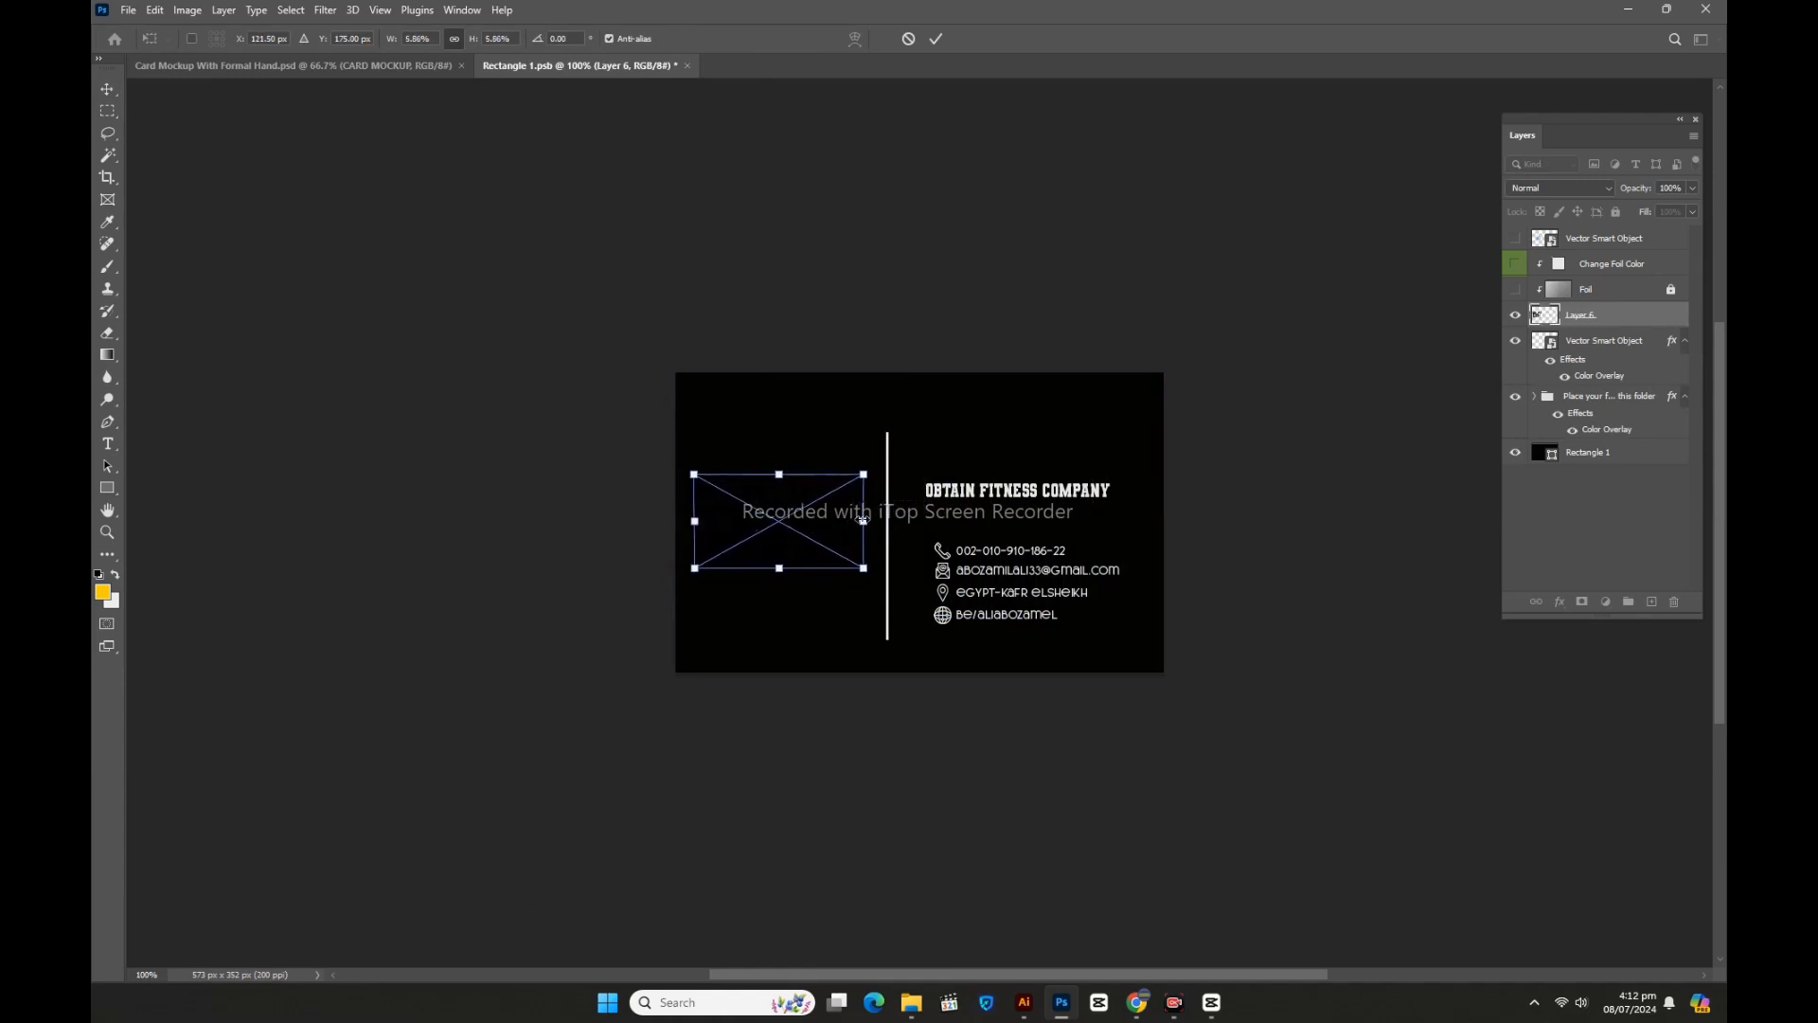
pyautogui.press('Return')
# Step: Give the logo layer (Layer 6) a Gradient Overlay using the yellow-to-pink Oranges > Orange_03 preset
pyautogui.doubleClick(1623, 322)
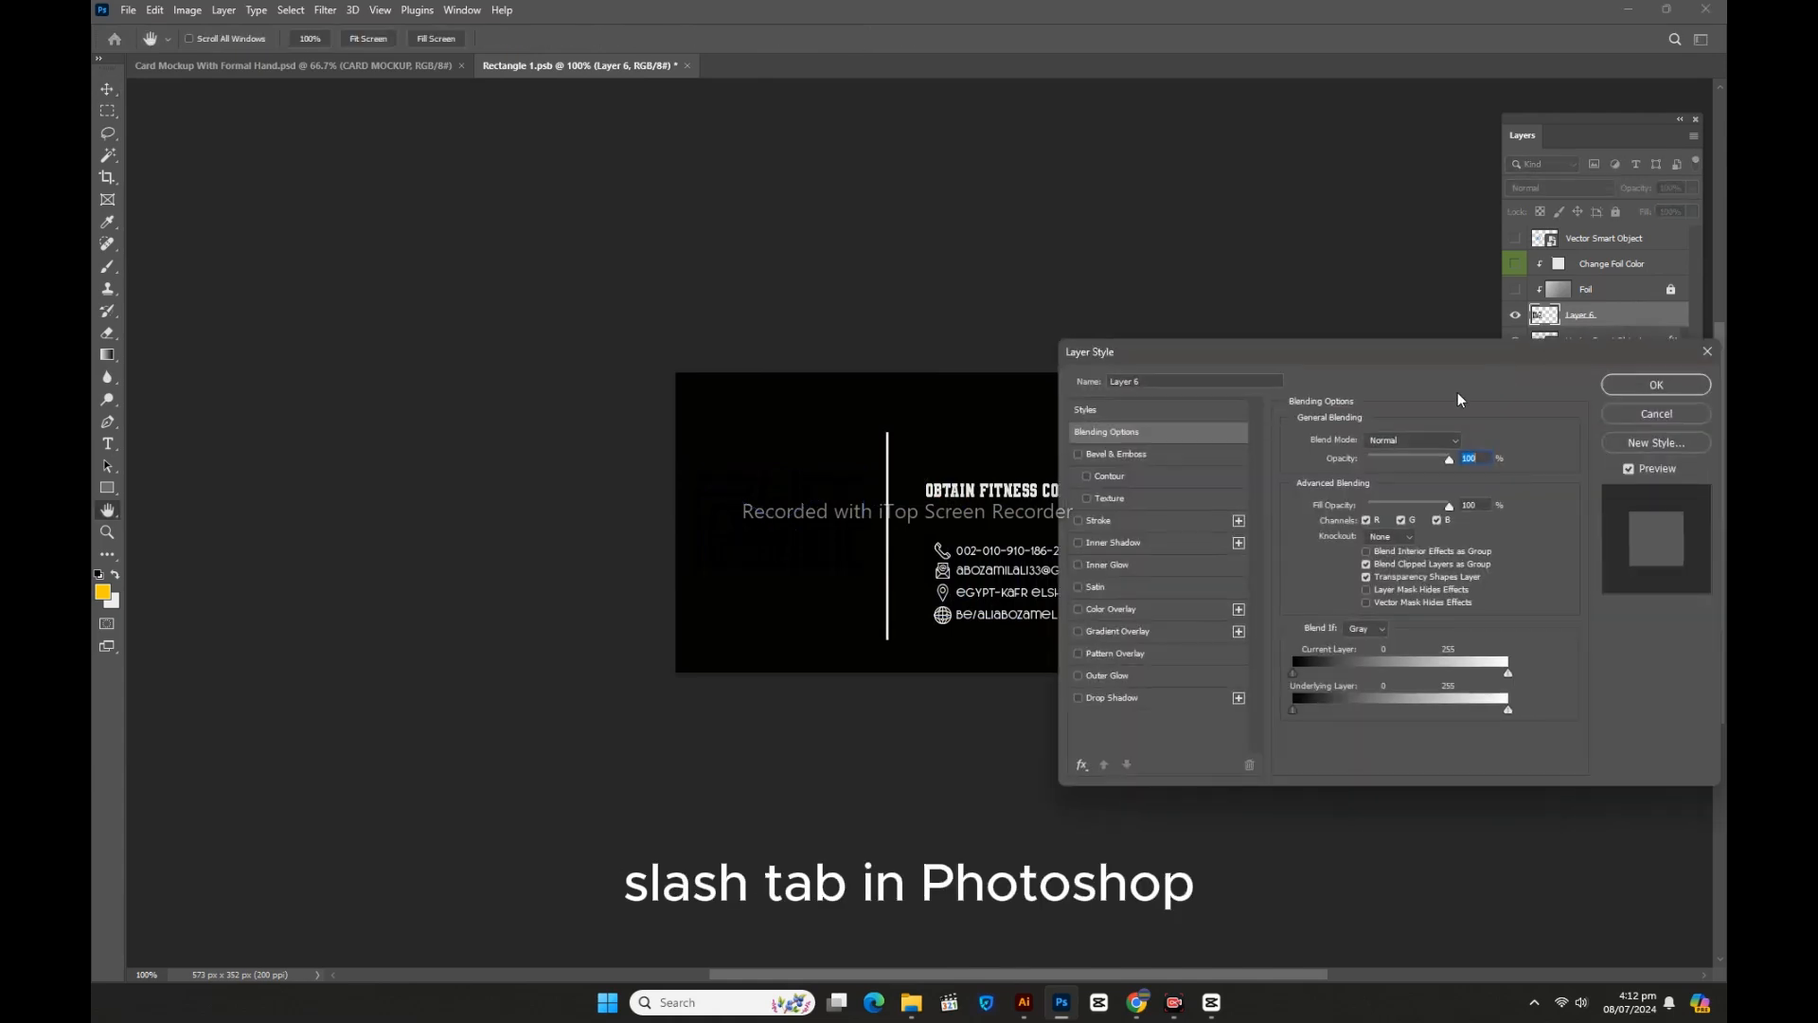
pyautogui.moveTo(1267, 379); pyautogui.dragTo(1409, 315)
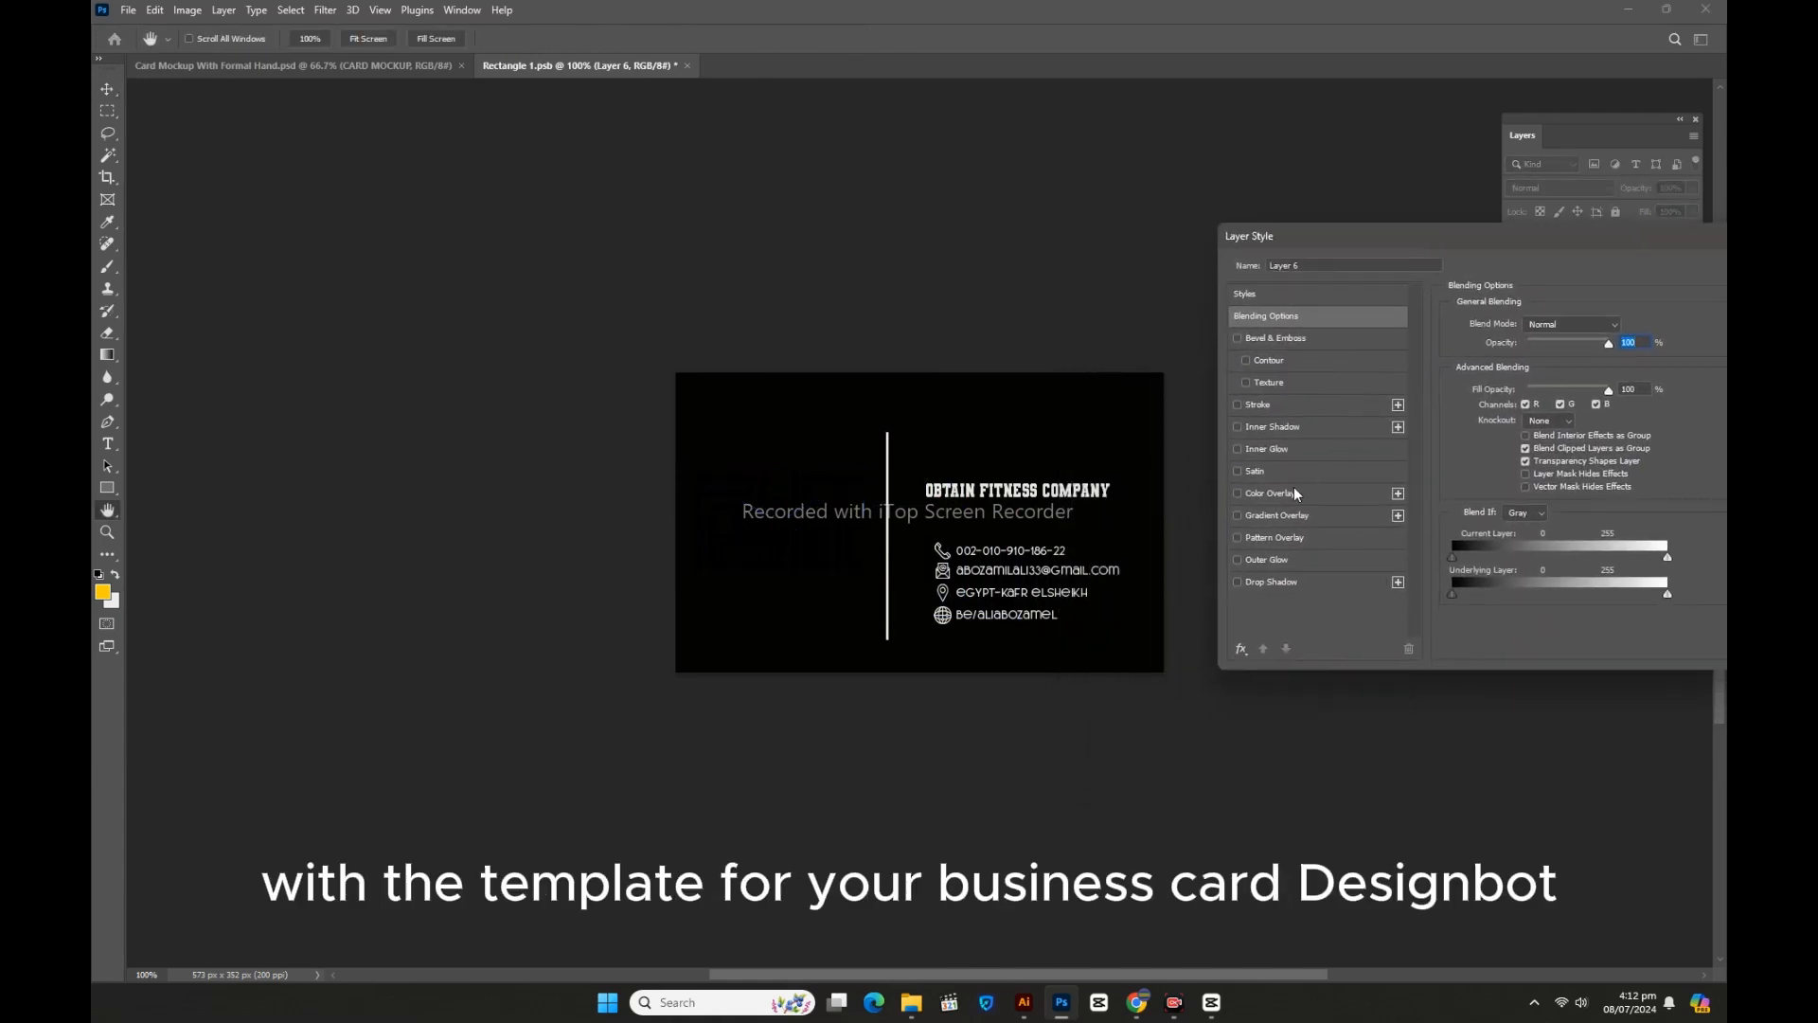
pyautogui.click(1271, 515)
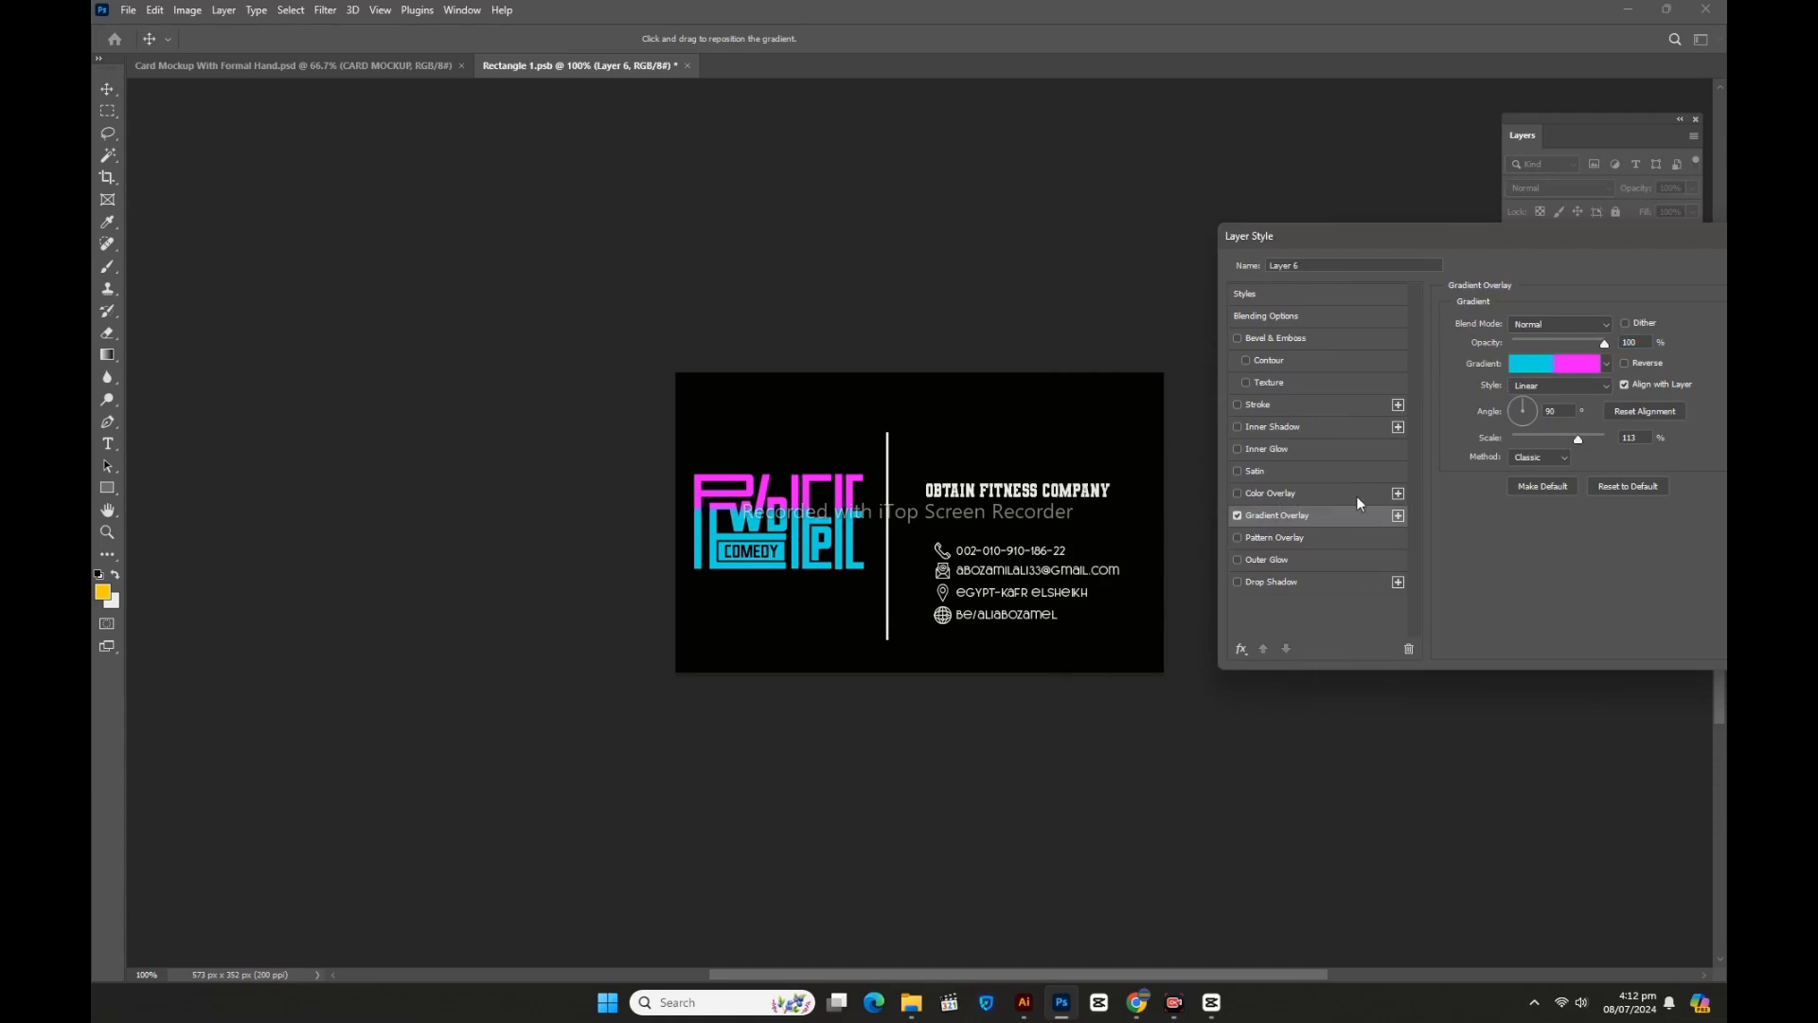
pyautogui.click(1544, 371)
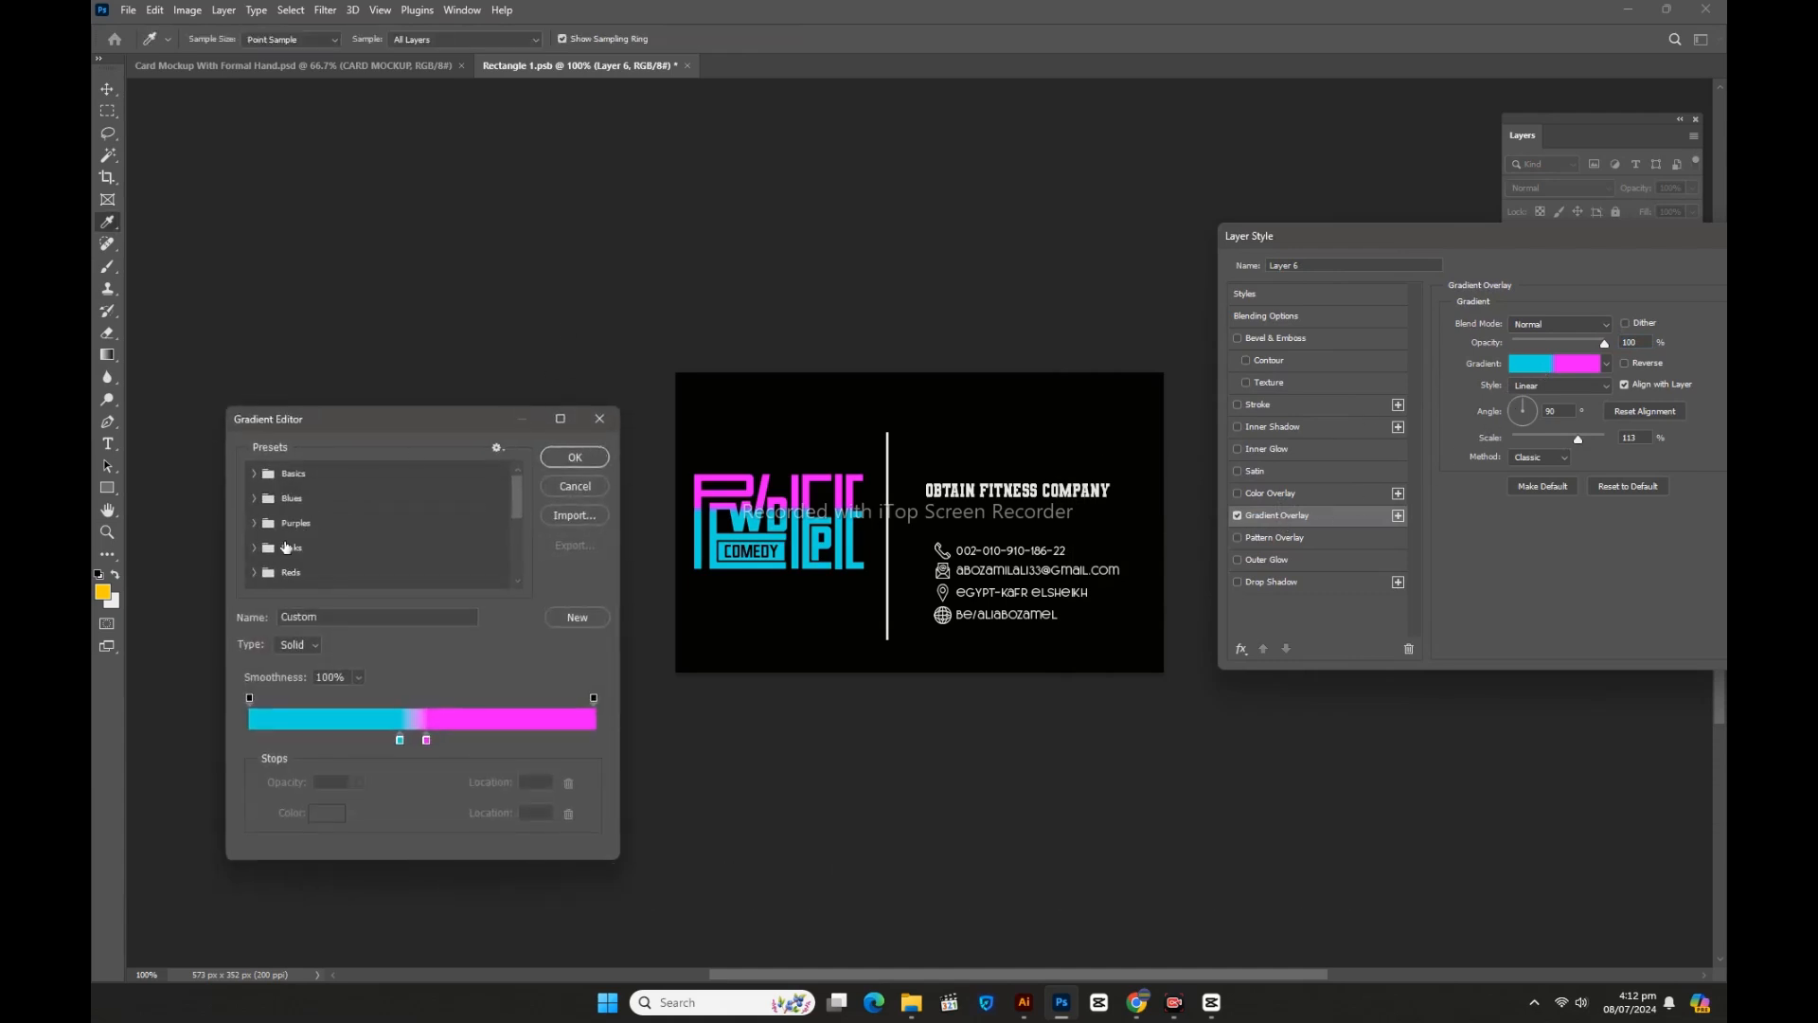
pyautogui.scroll(-2, 300, 533)
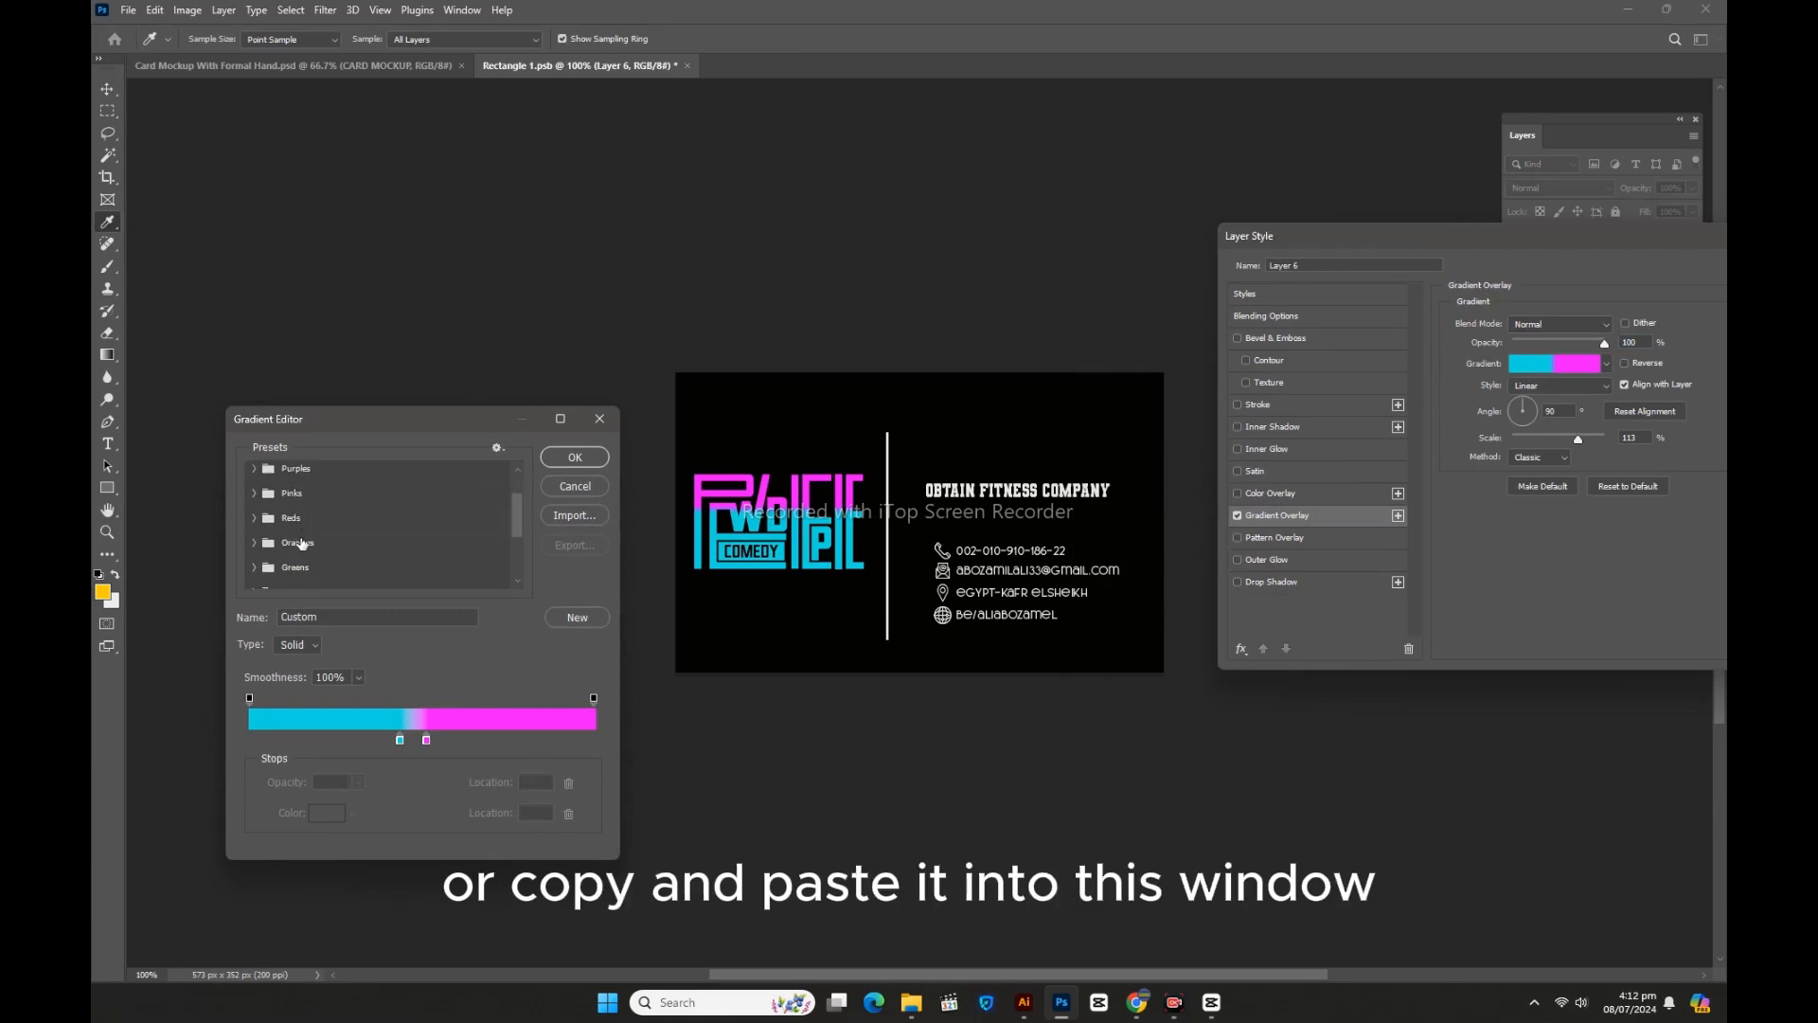
pyautogui.click(300, 543)
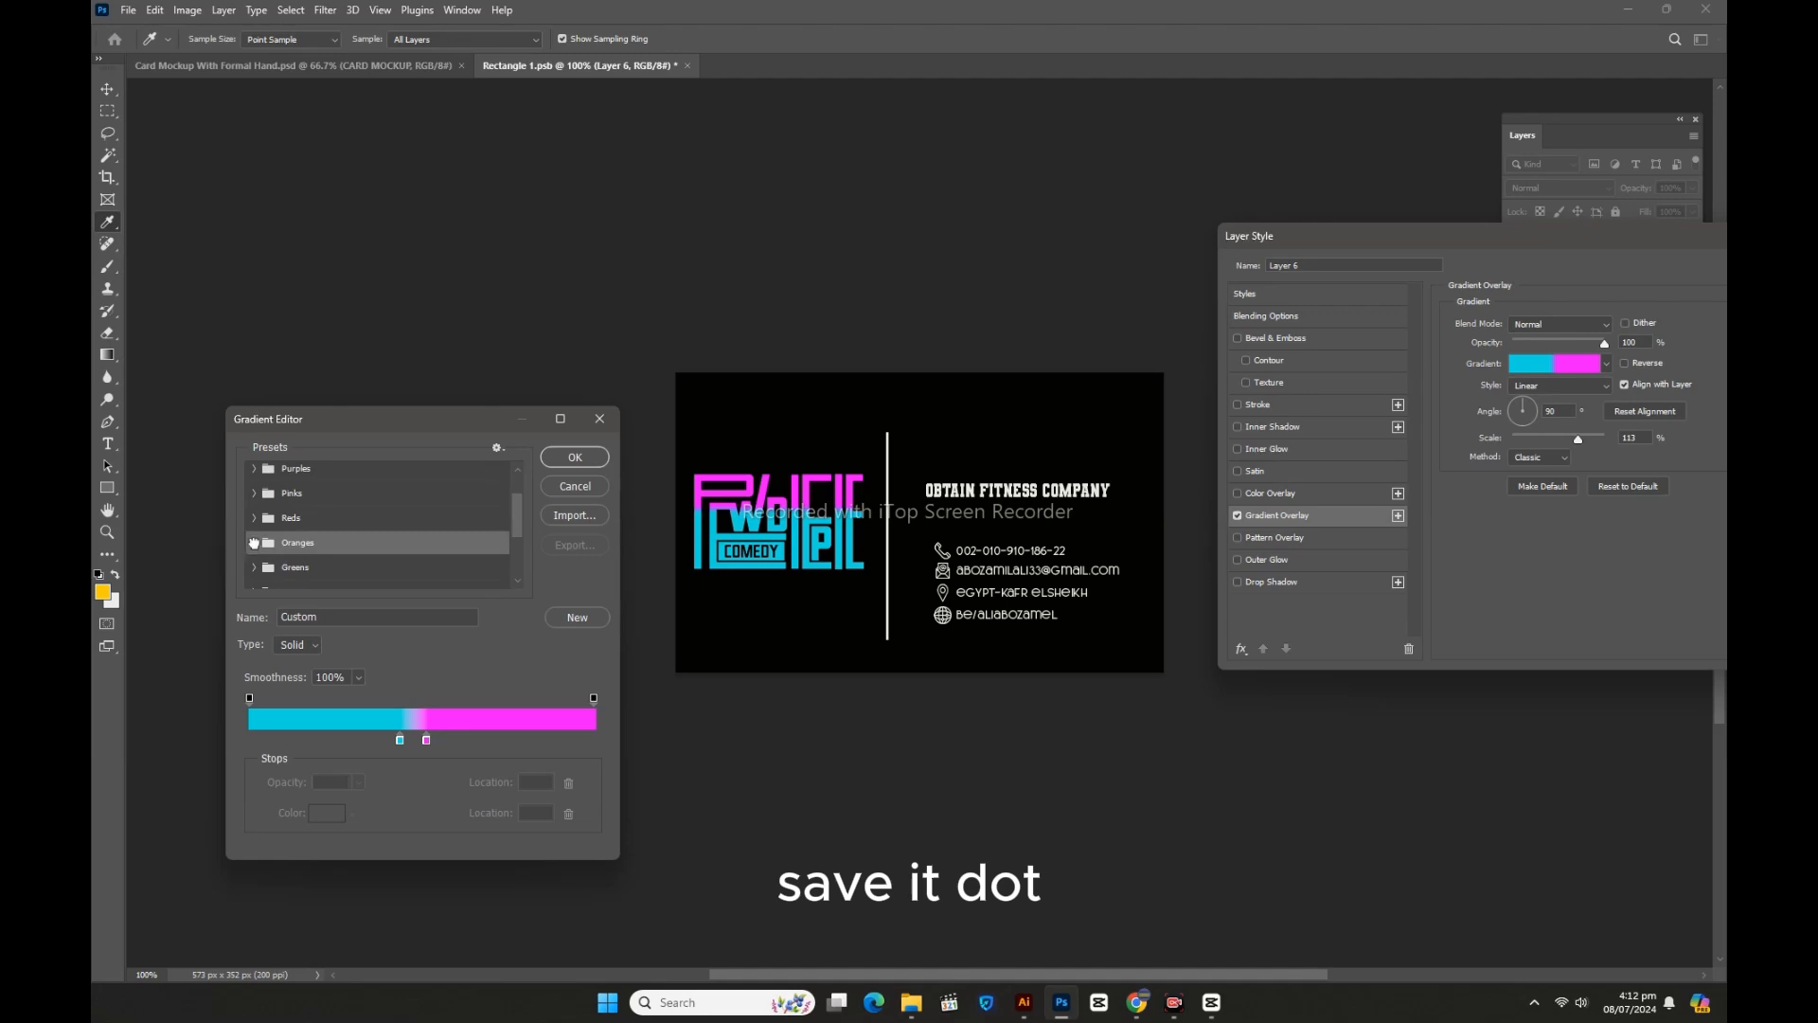
pyautogui.click(254, 542)
pyautogui.scroll(-1, 327, 536)
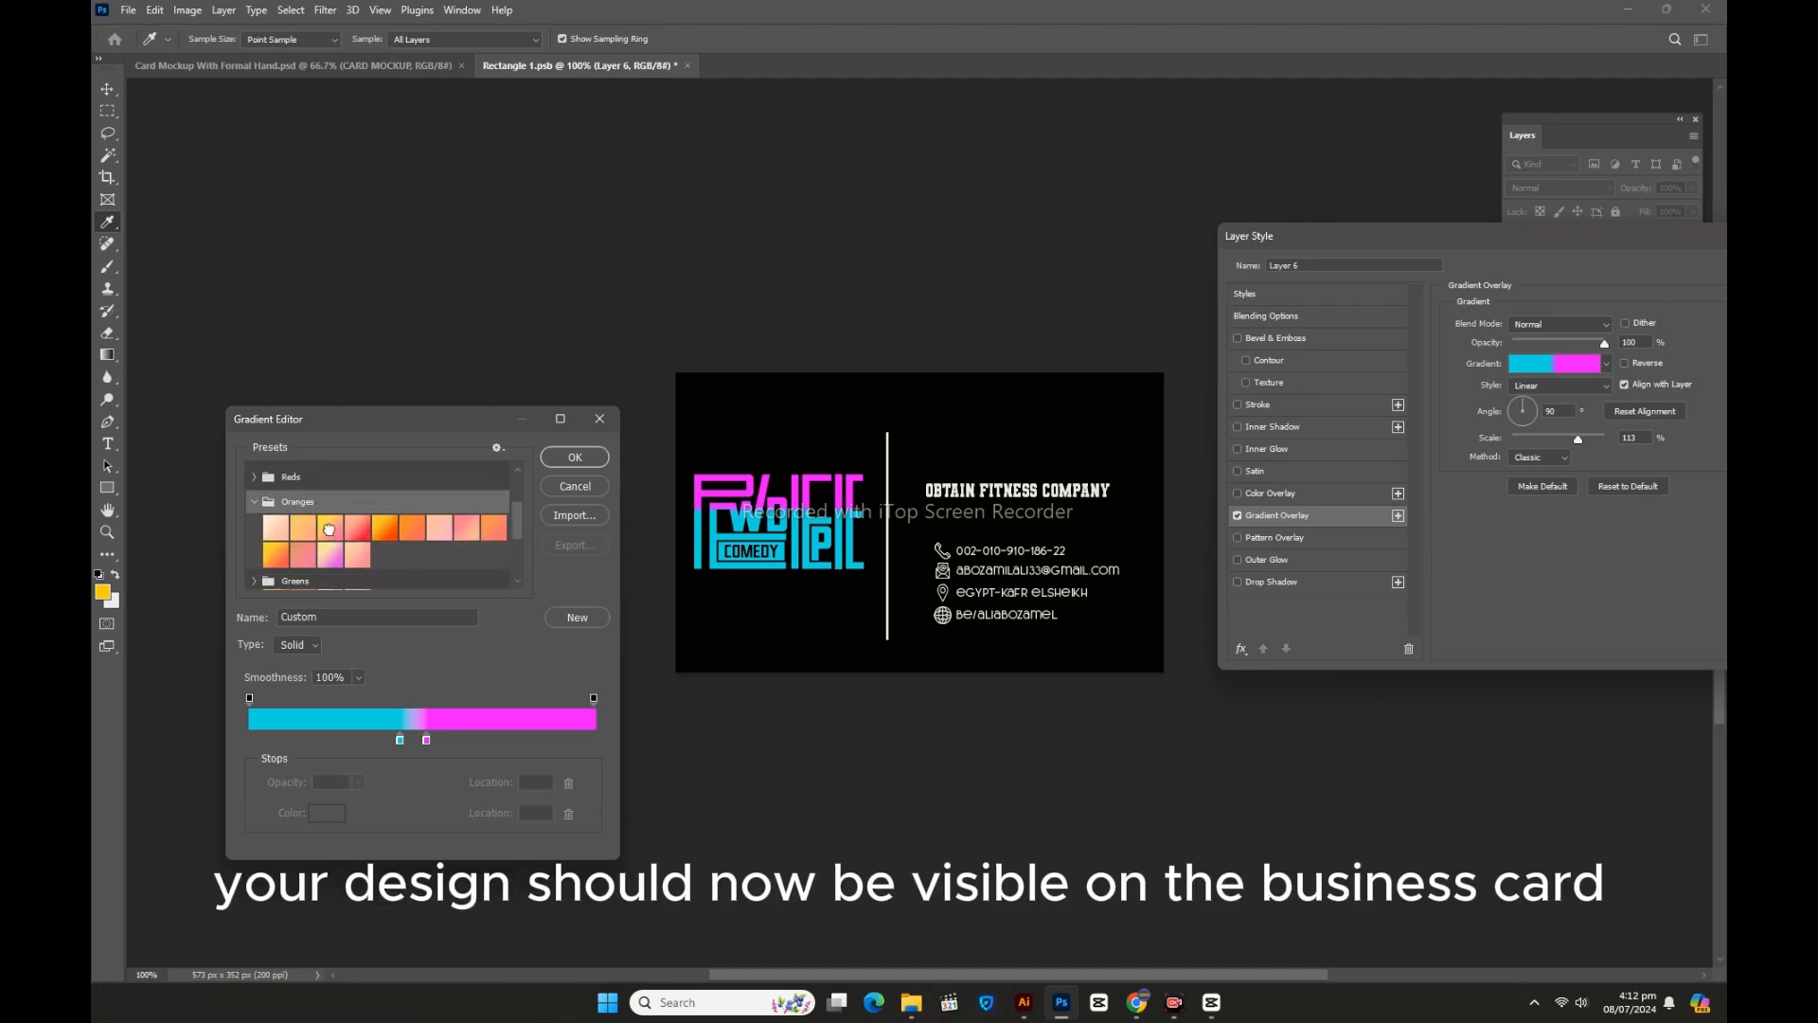
pyautogui.click(329, 530)
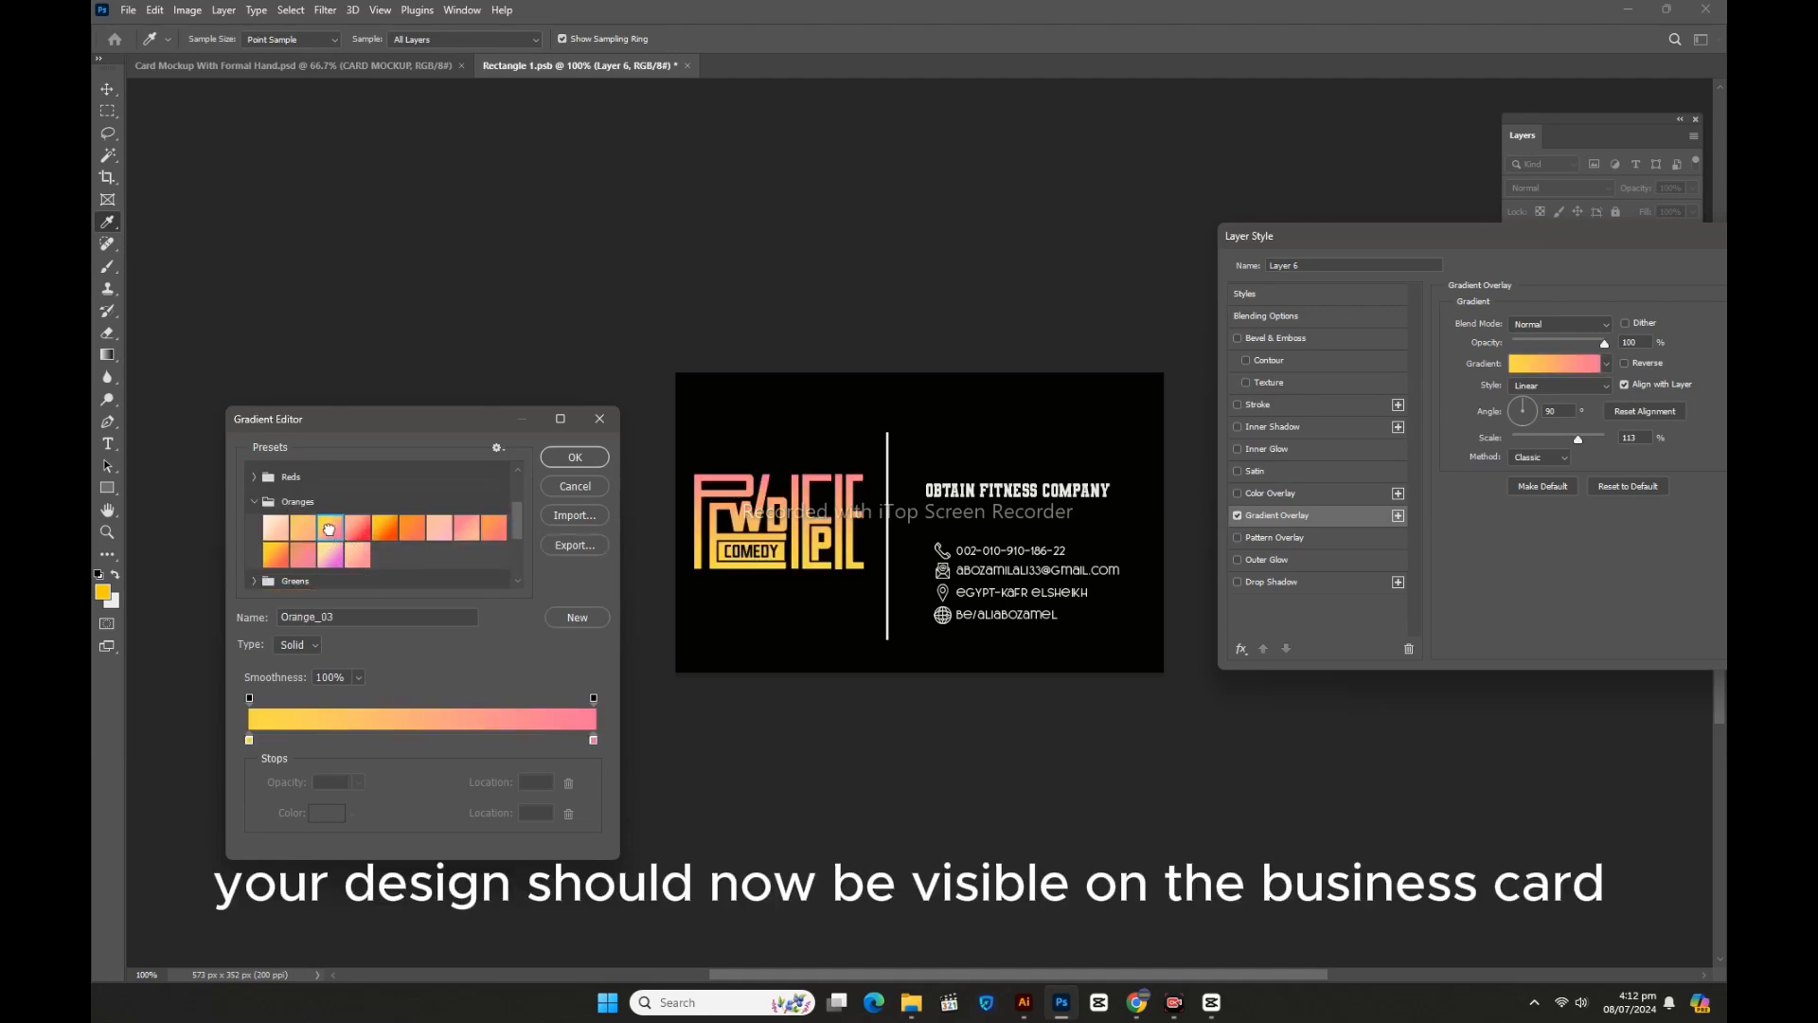
pyautogui.click(571, 460)
pyautogui.moveTo(1610, 233); pyautogui.dragTo(1477, 334)
pyautogui.click(1665, 371)
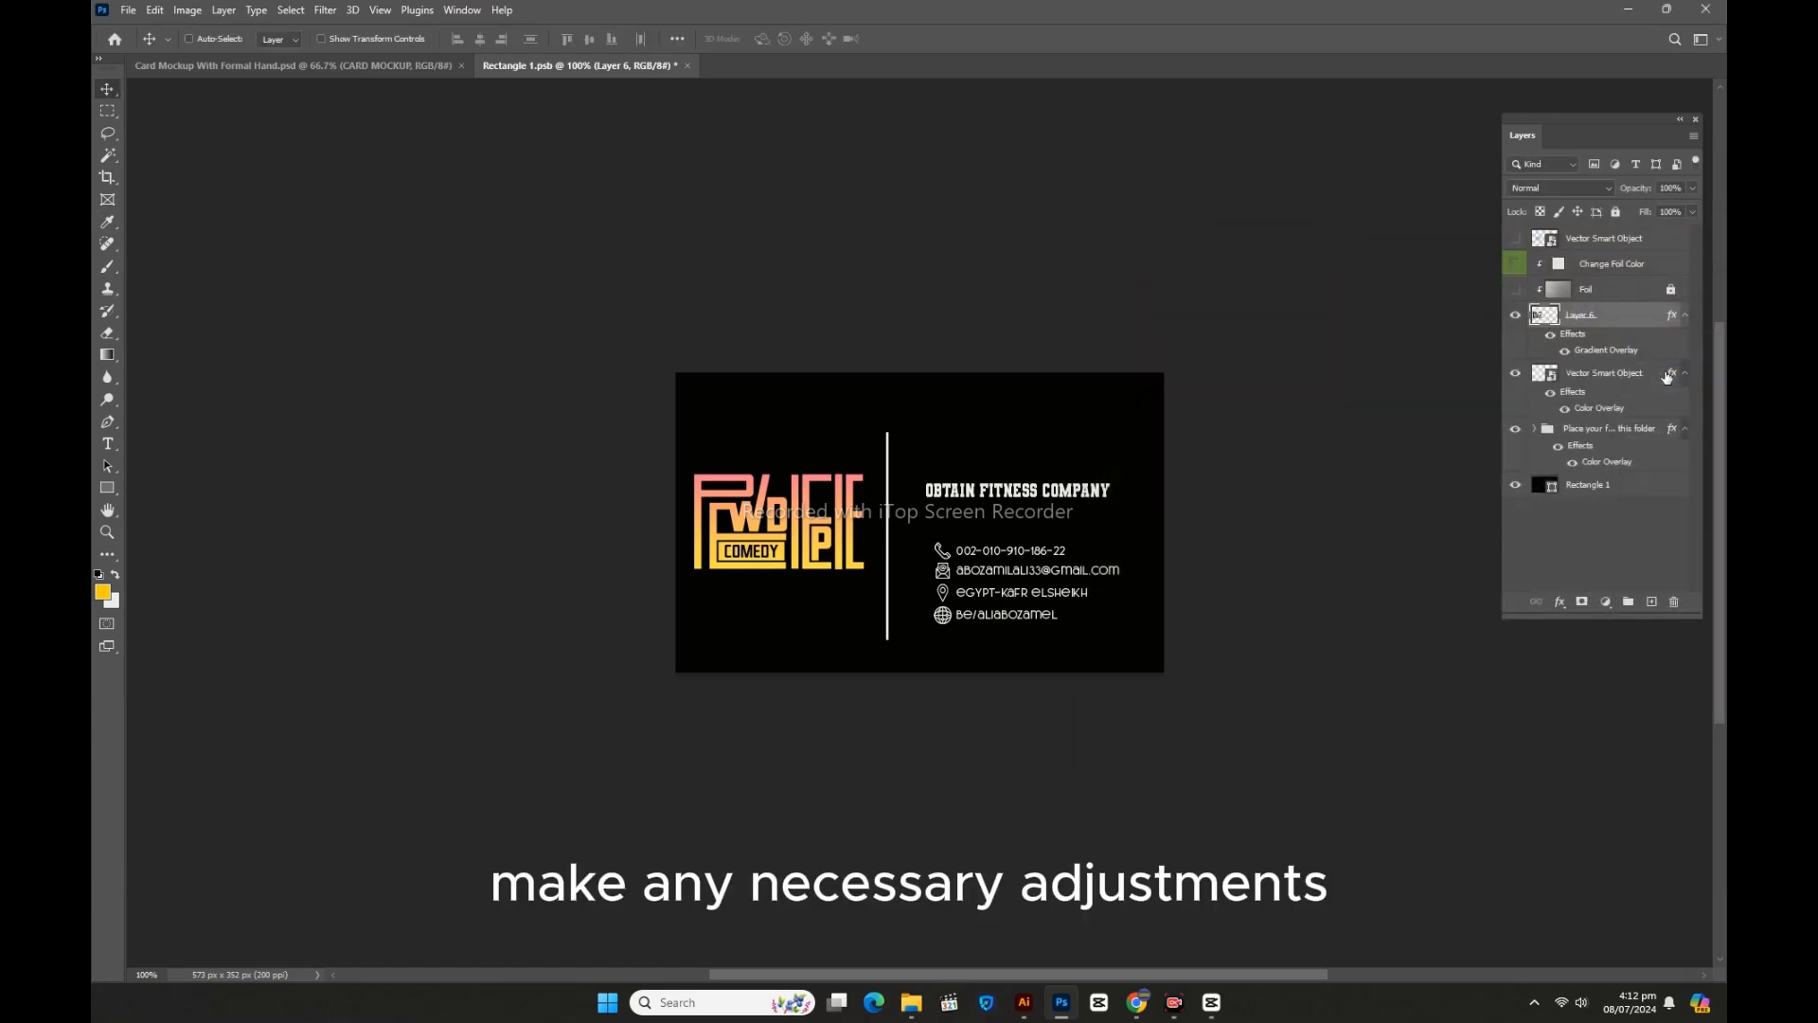
# Step: Hide the fitness company name layer, keeping the contact details and divider visible
pyautogui.click(1516, 373)
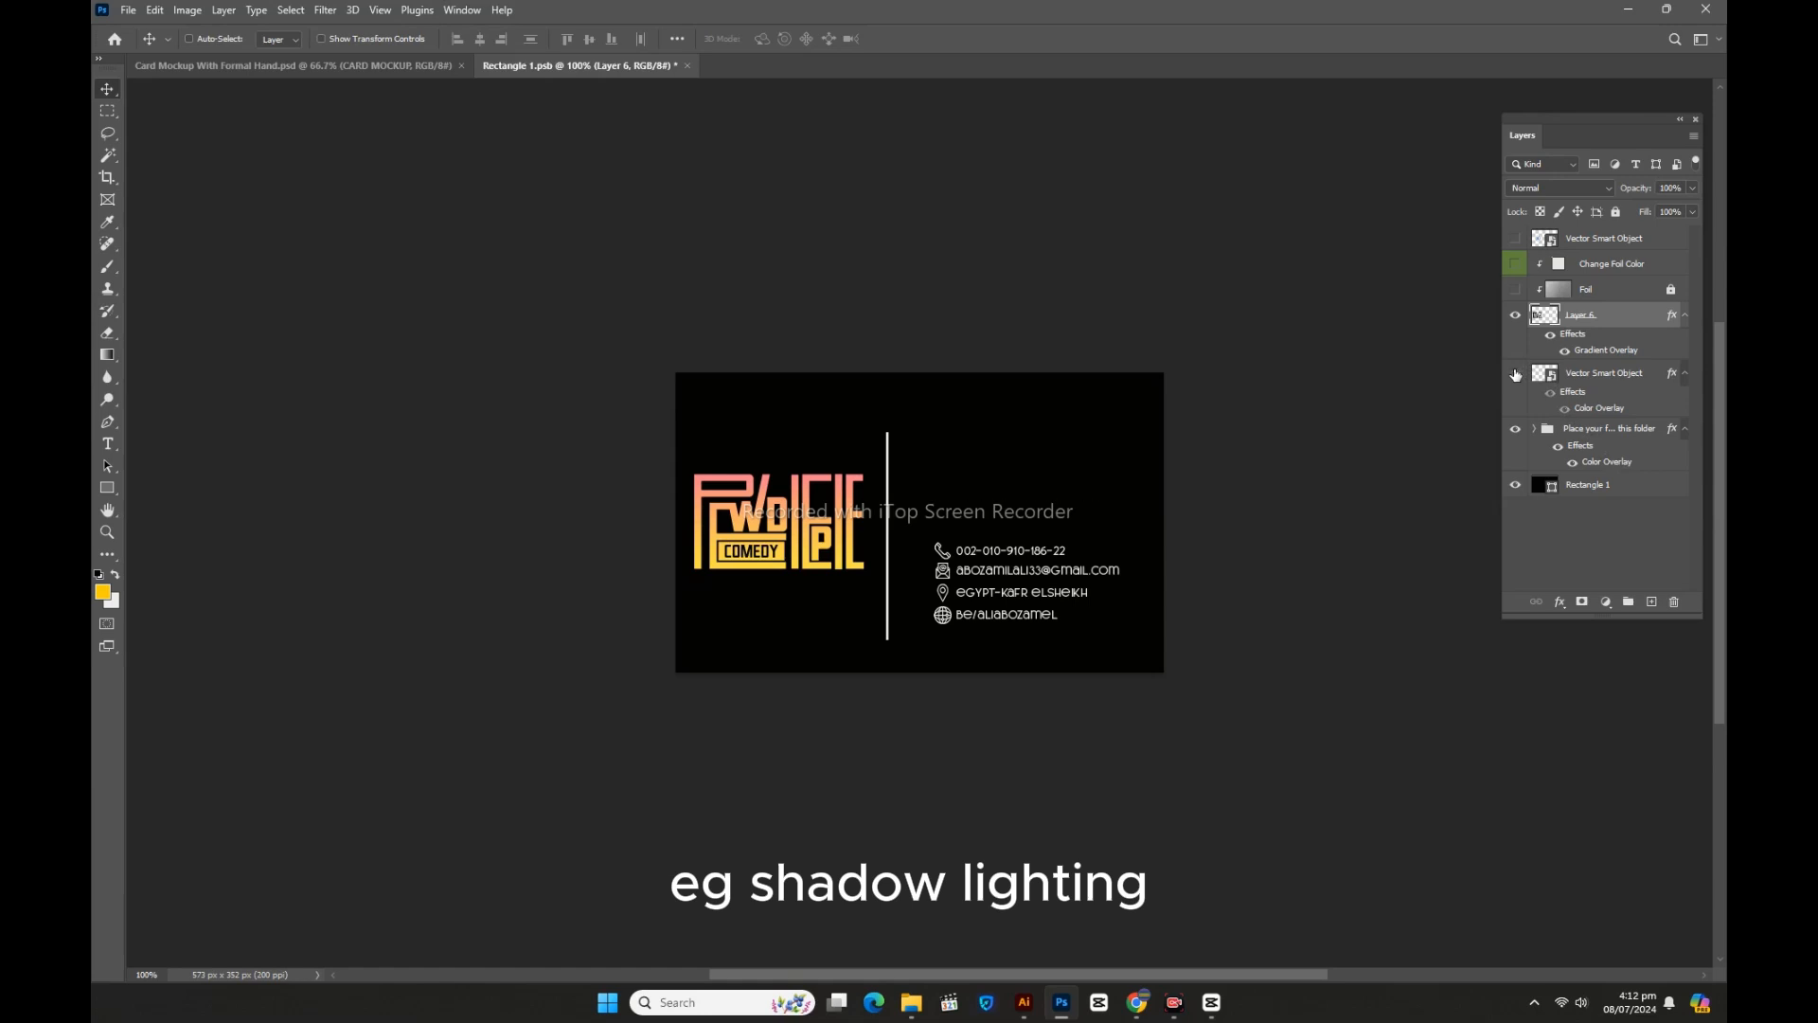
pyautogui.click(1516, 432)
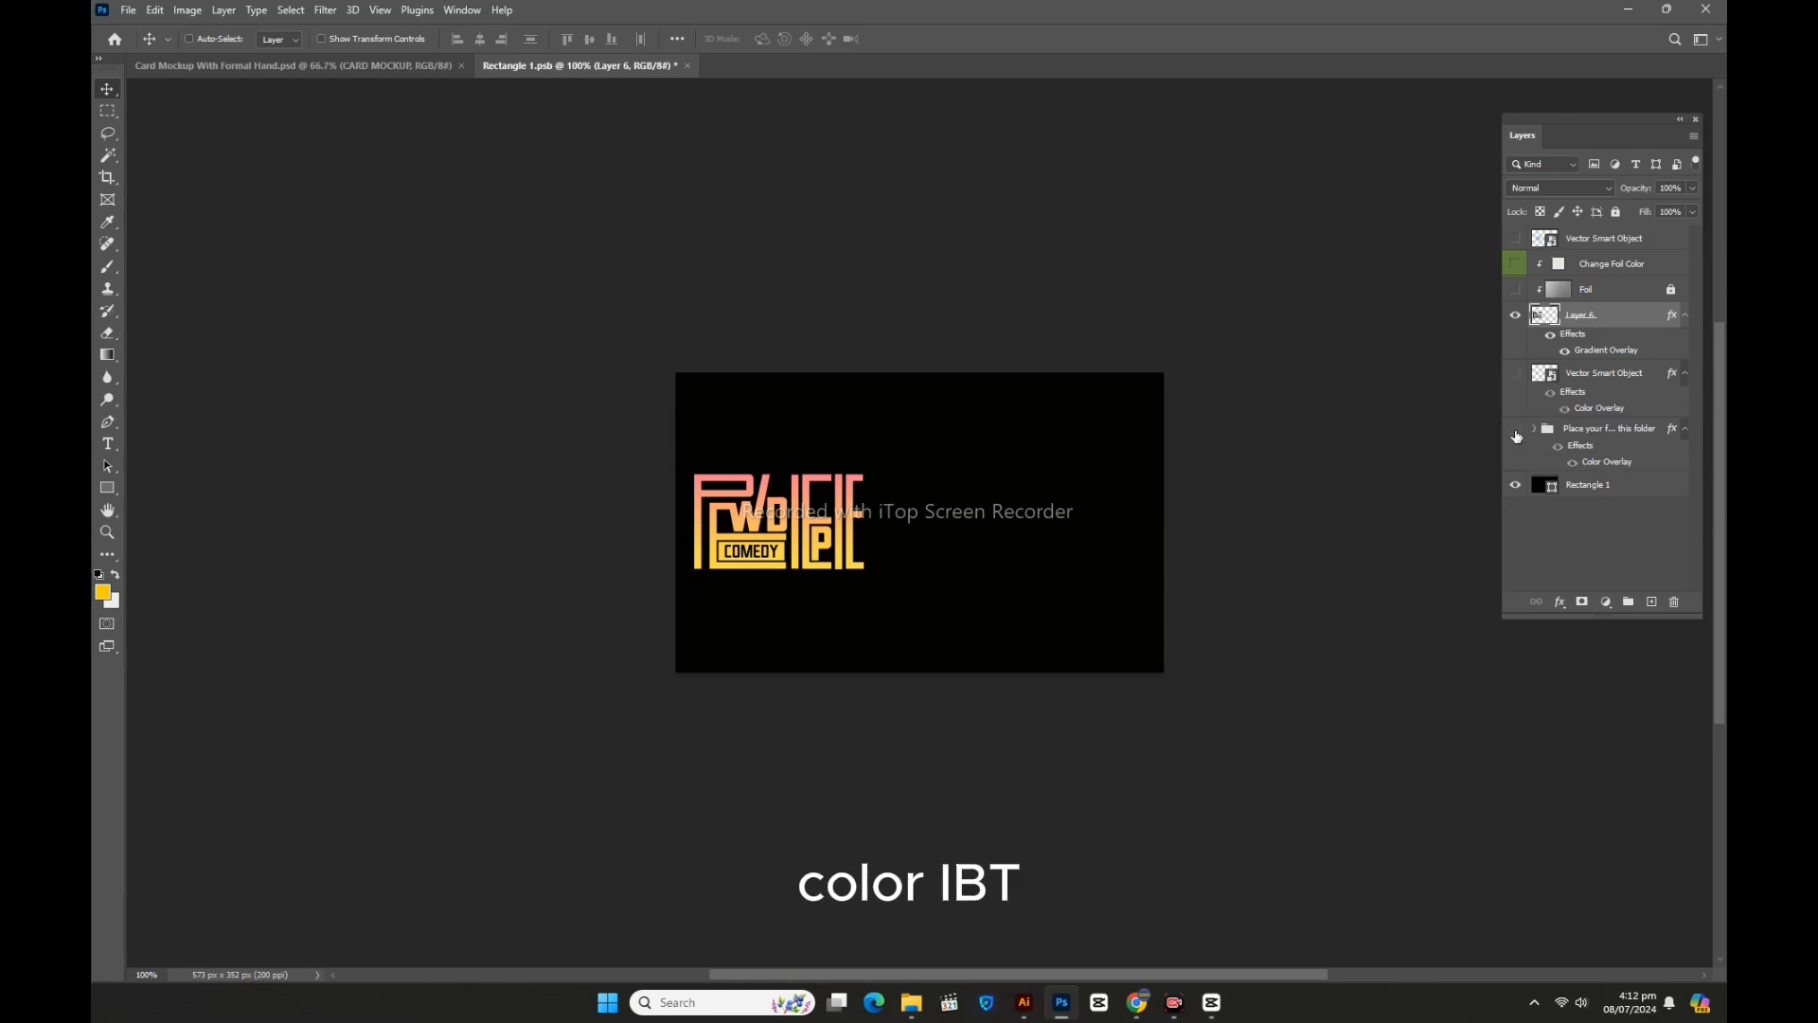
pyautogui.click(1517, 435)
# Step: Save Rectangle 1.psb and view the updated card in Card Mockup With Formal Hand.psd
pyautogui.click(1577, 431)
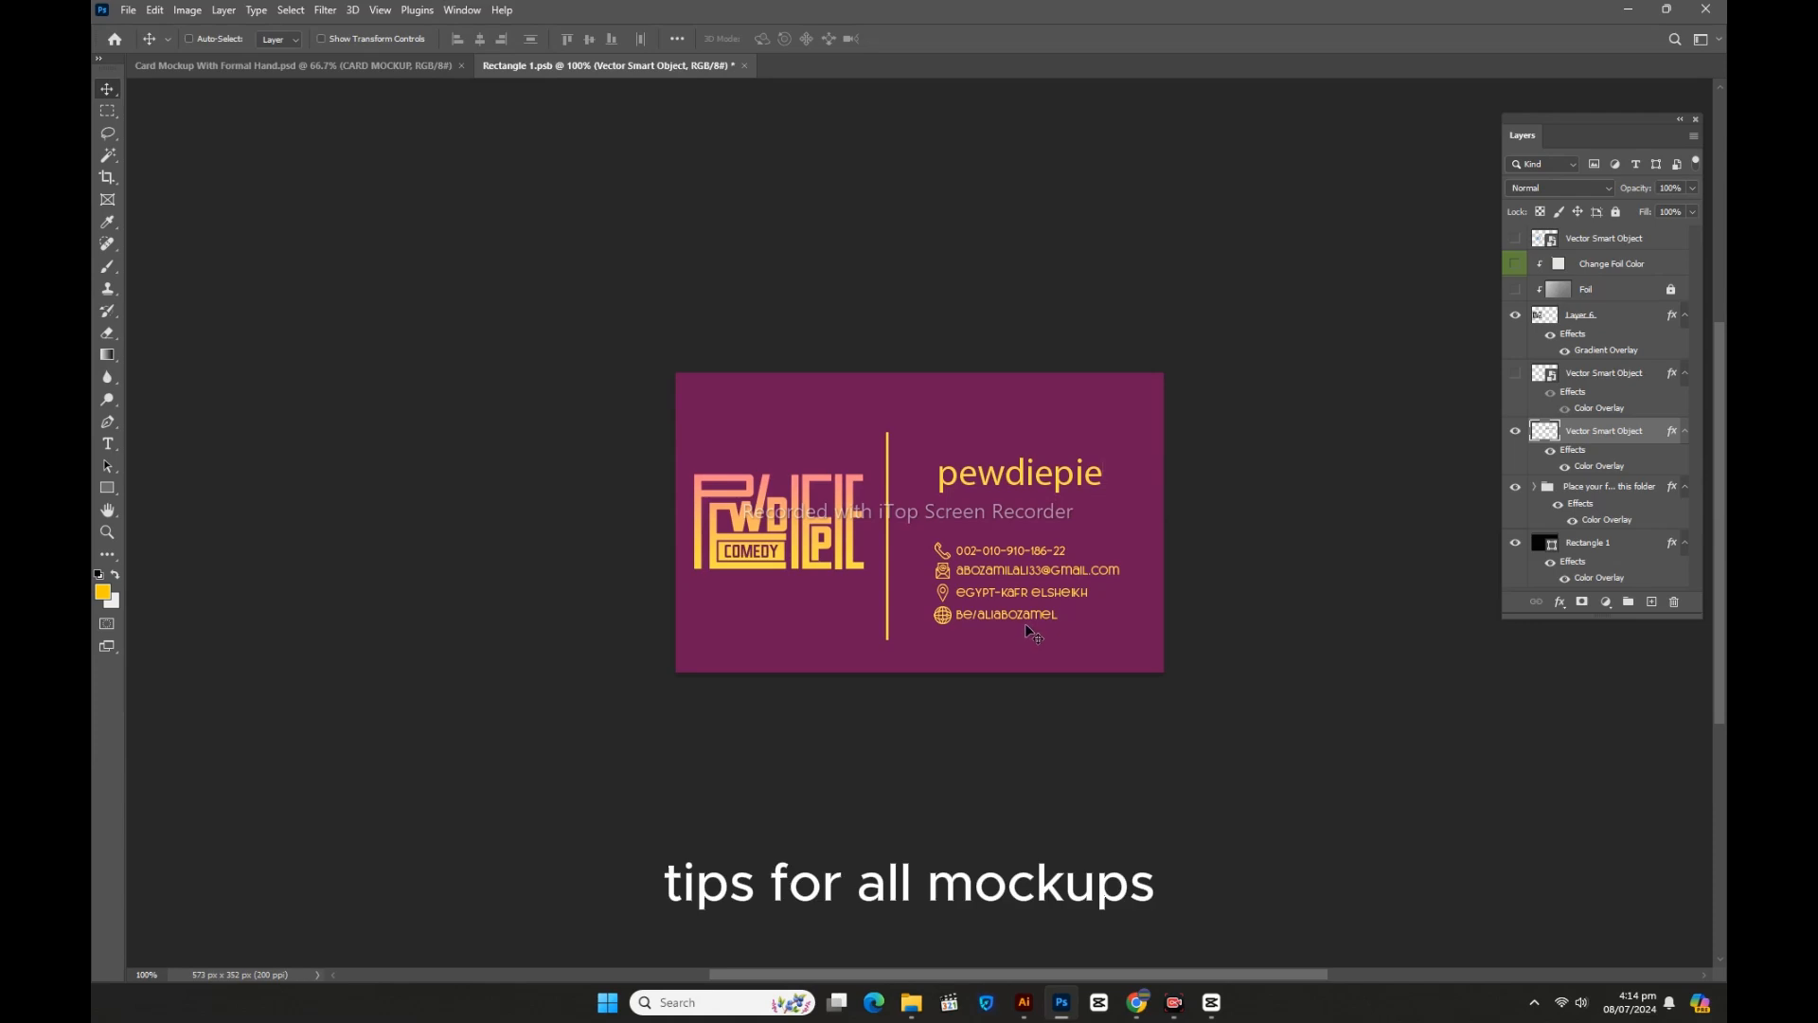
pyautogui.hotkey('ctrl', 's')
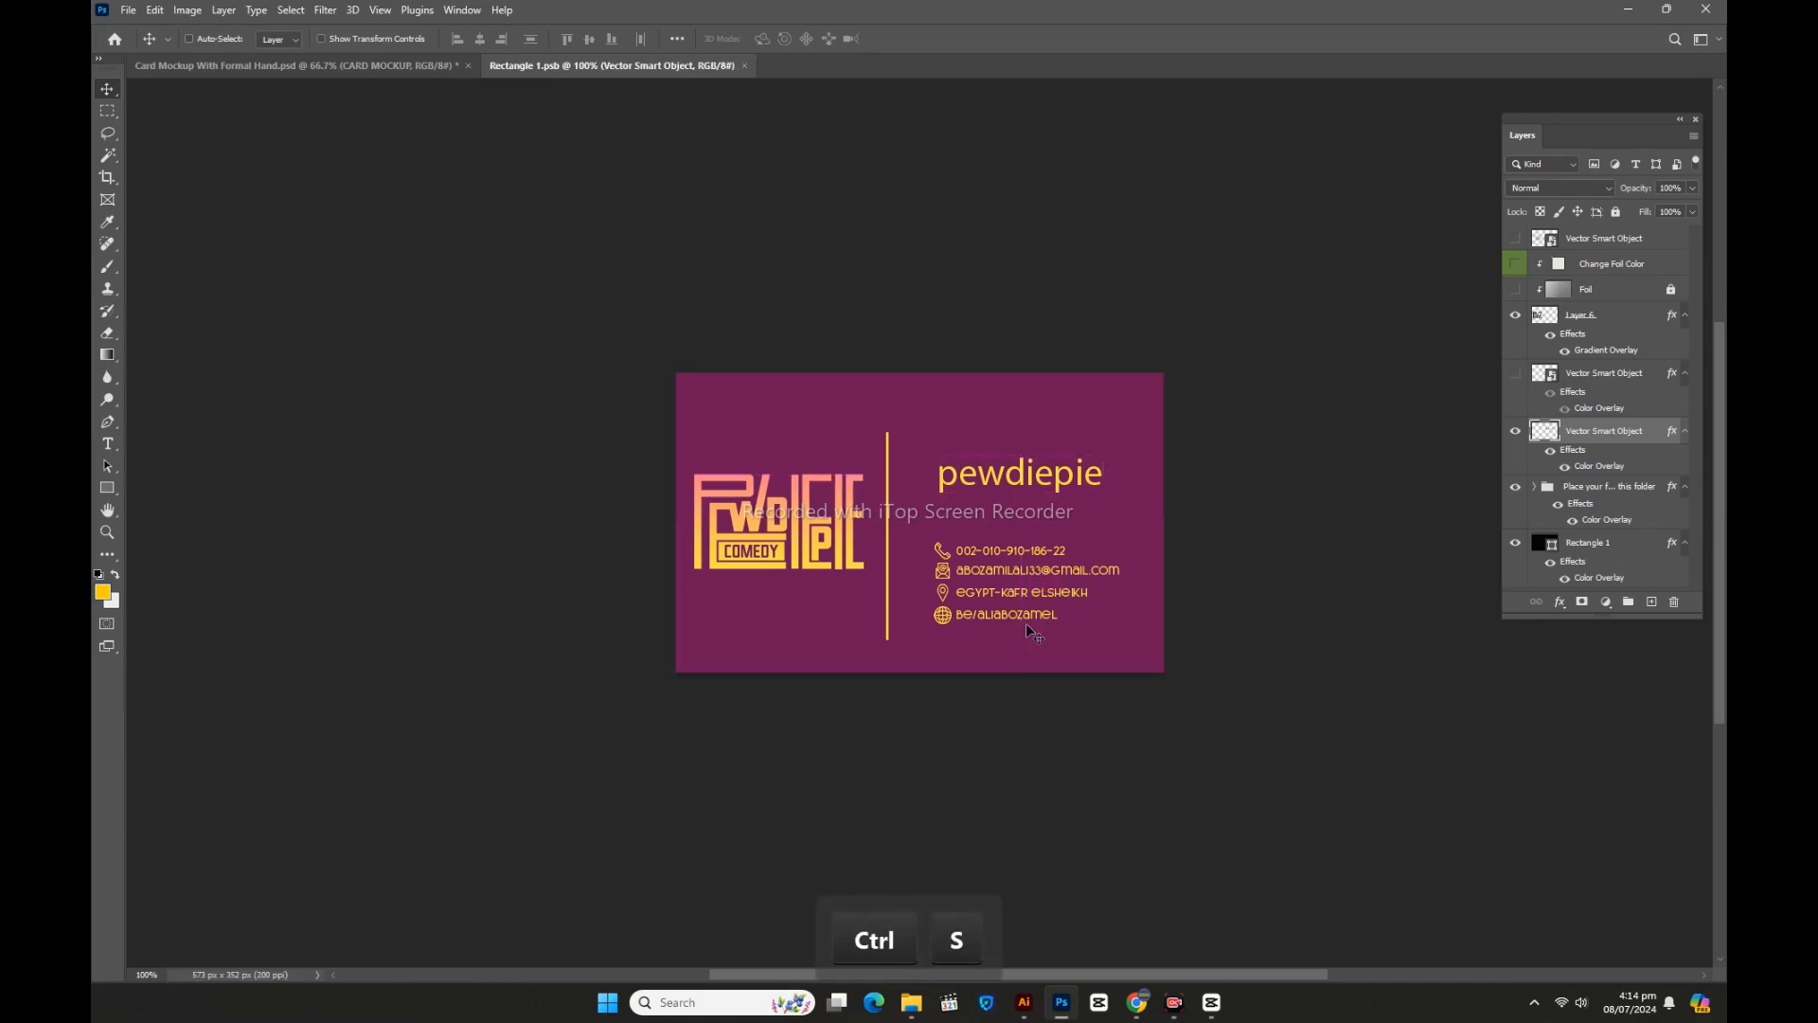
pyautogui.click(428, 67)
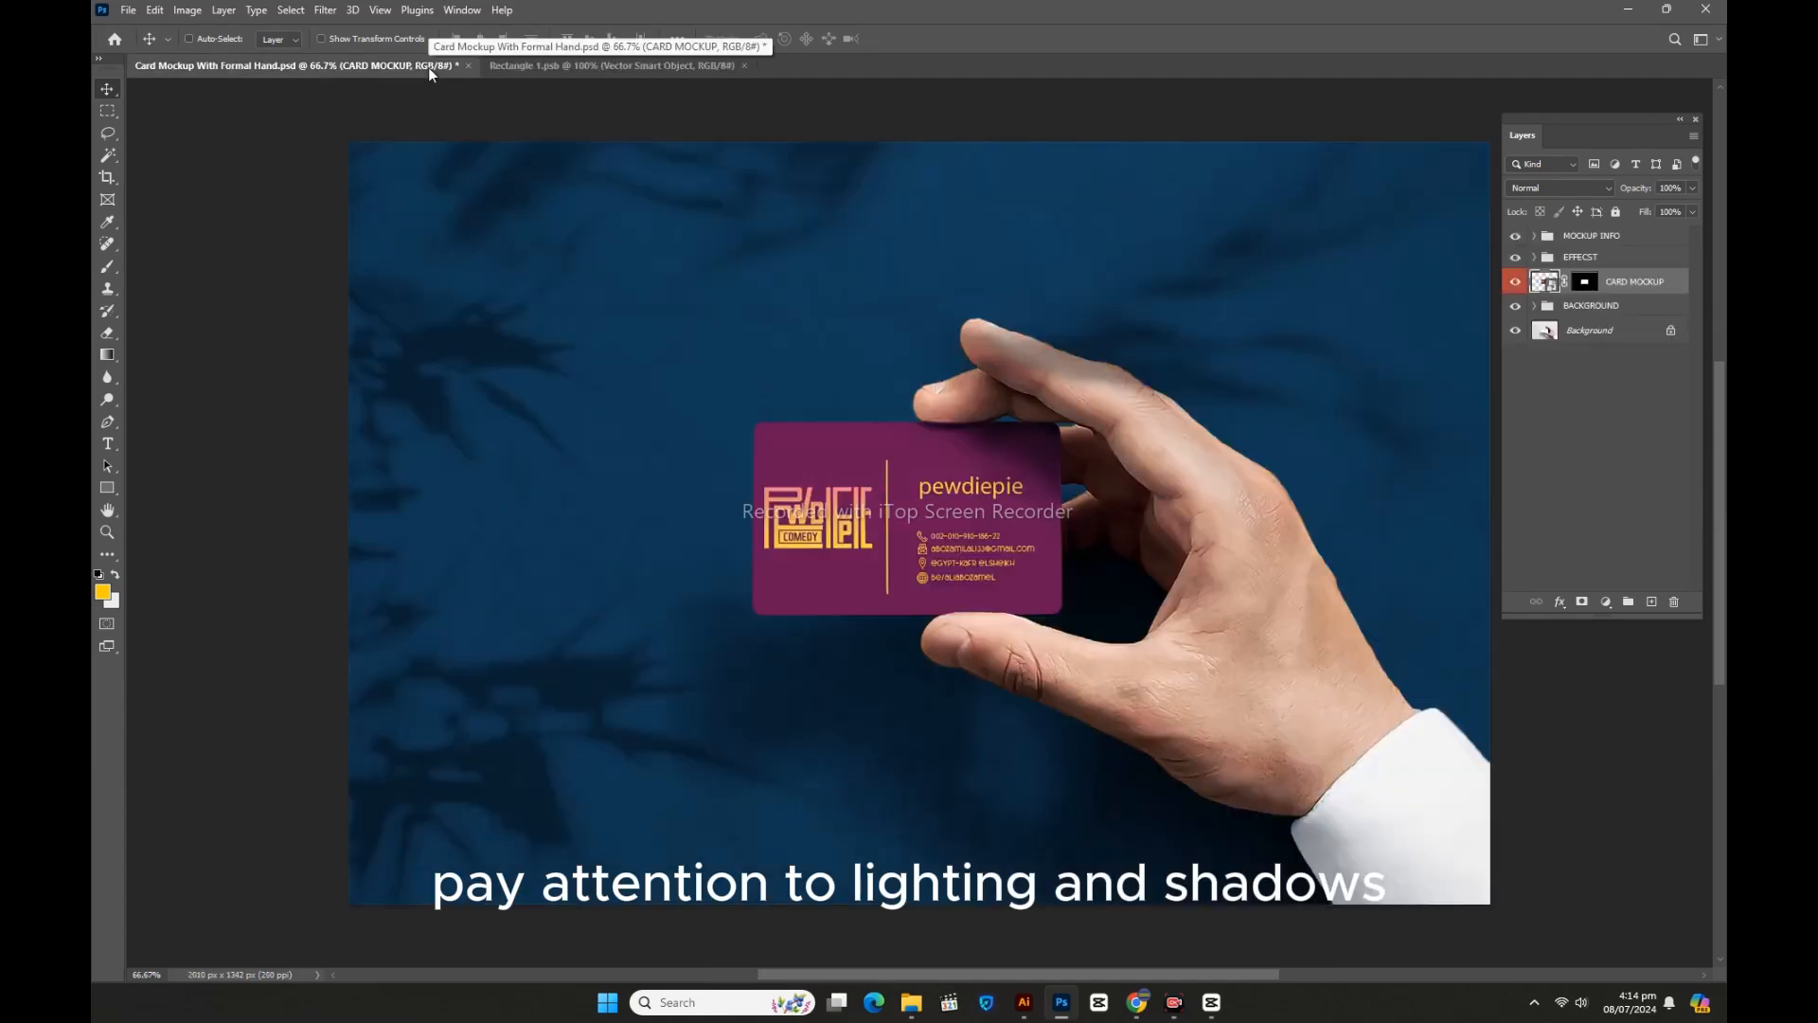